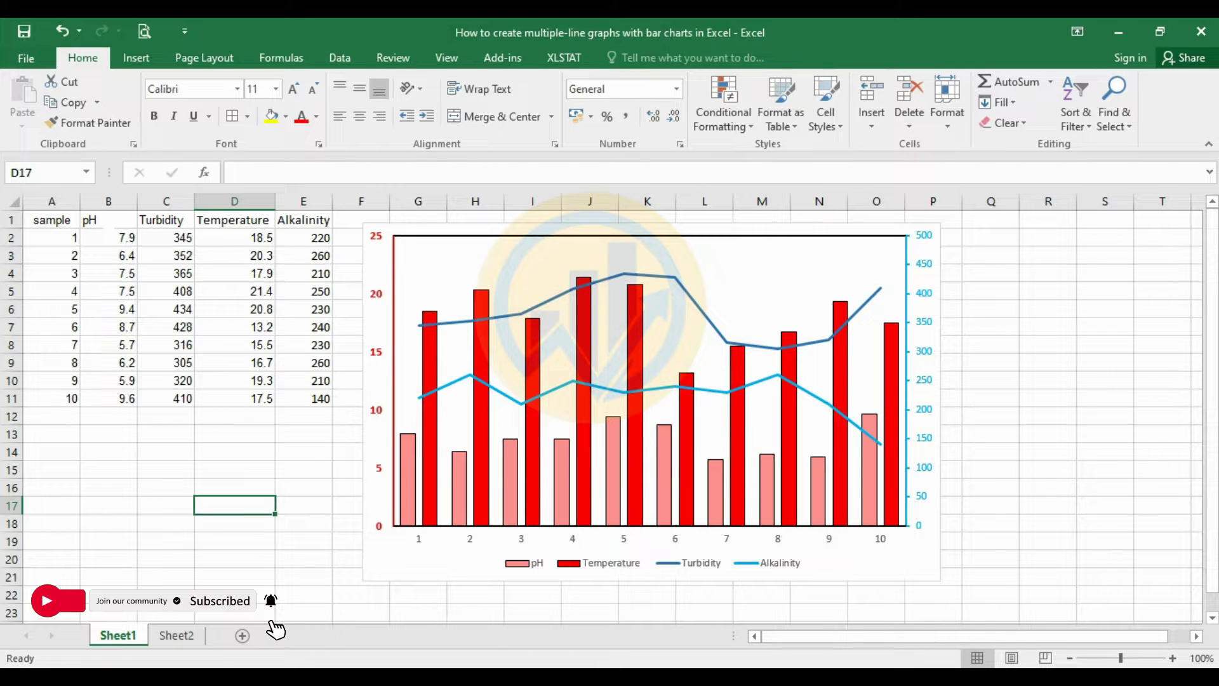
- Examine the pH, Turbidity, Temperature and Alkalinity columns of the example data on Sheet1
click(104, 221)
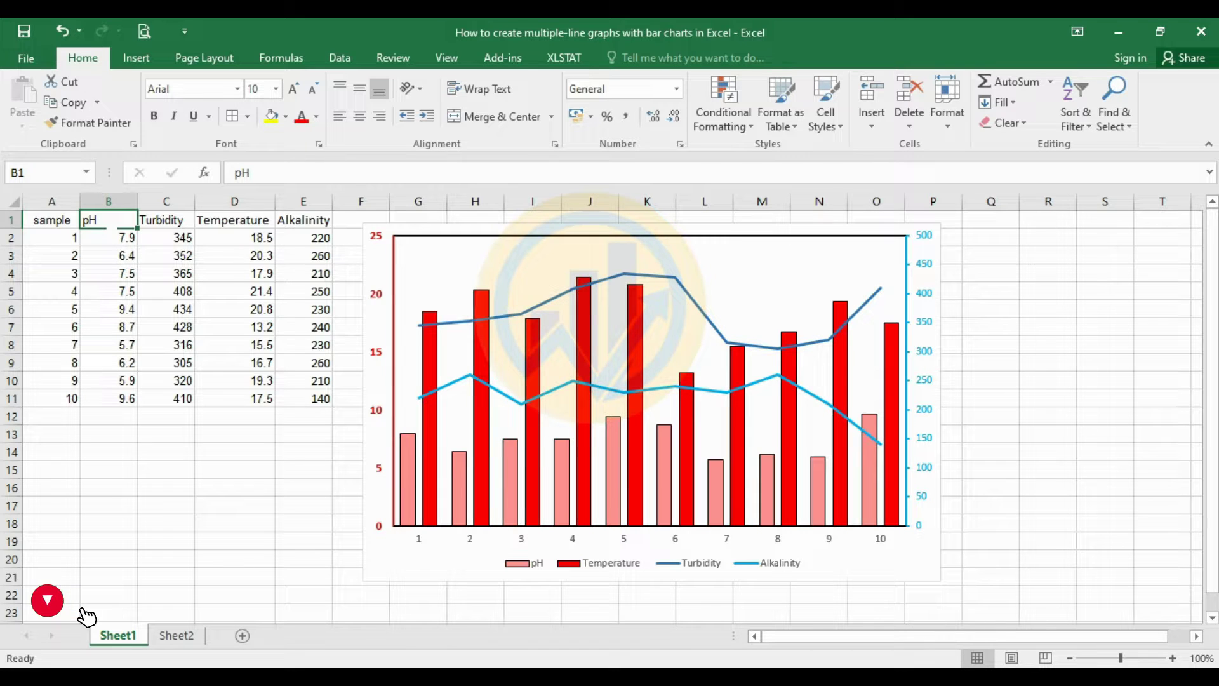
click(163, 220)
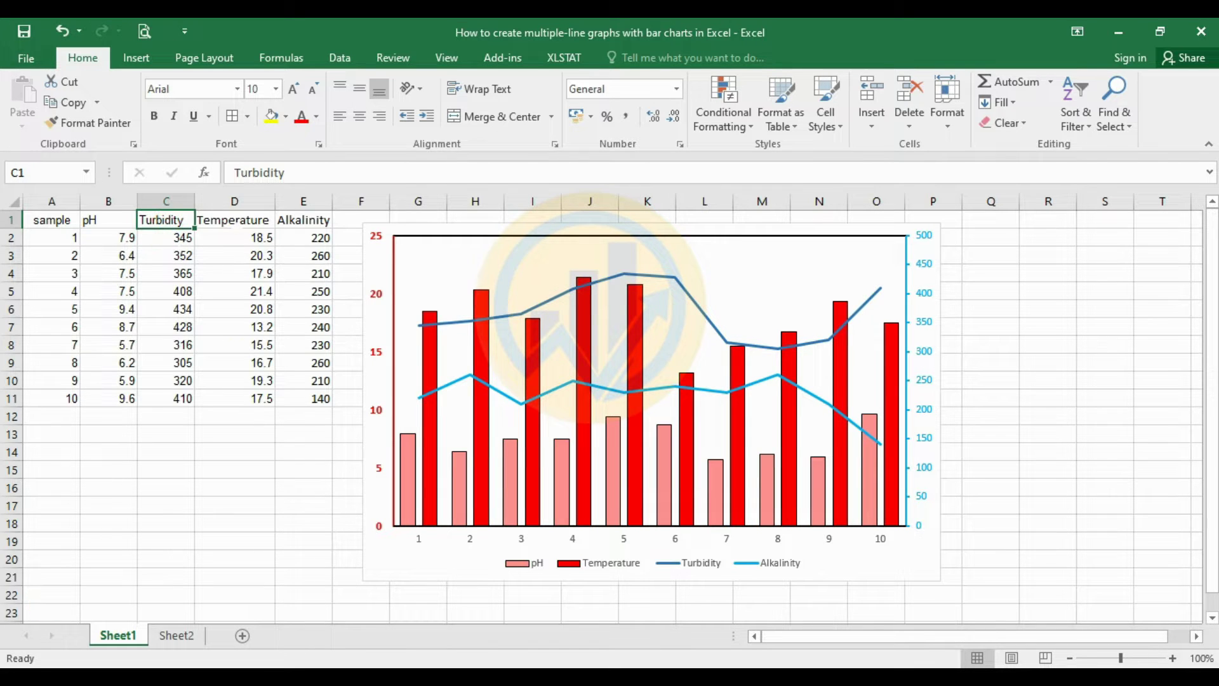
click(239, 222)
click(306, 220)
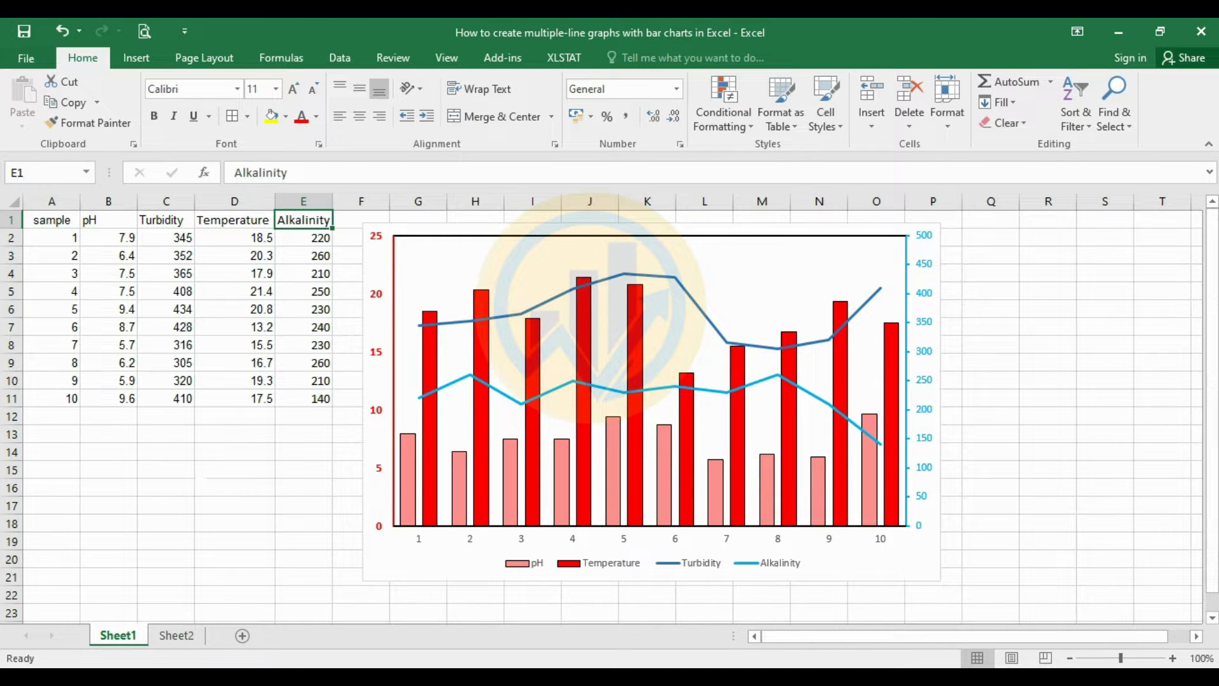
- Insert a 2-D clustered column chart from B1:E11 on Sheet2 and enlarge it beside the data table
click(176, 636)
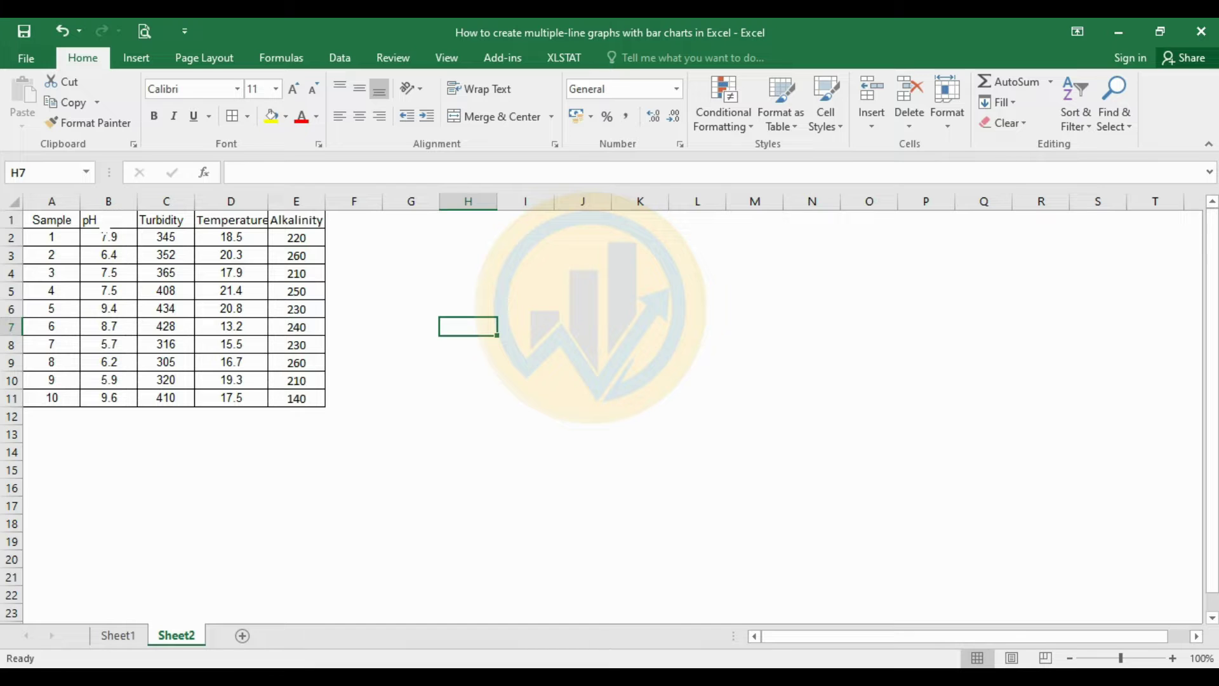
drag(105, 223, 286, 401)
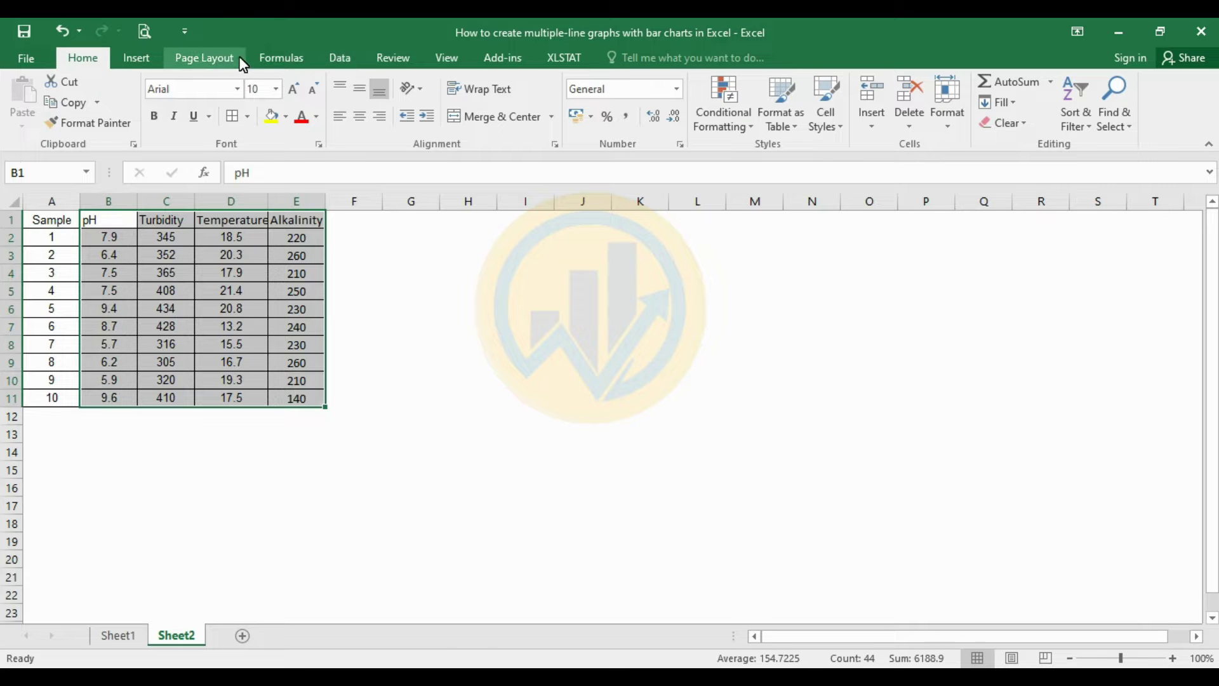
click(131, 59)
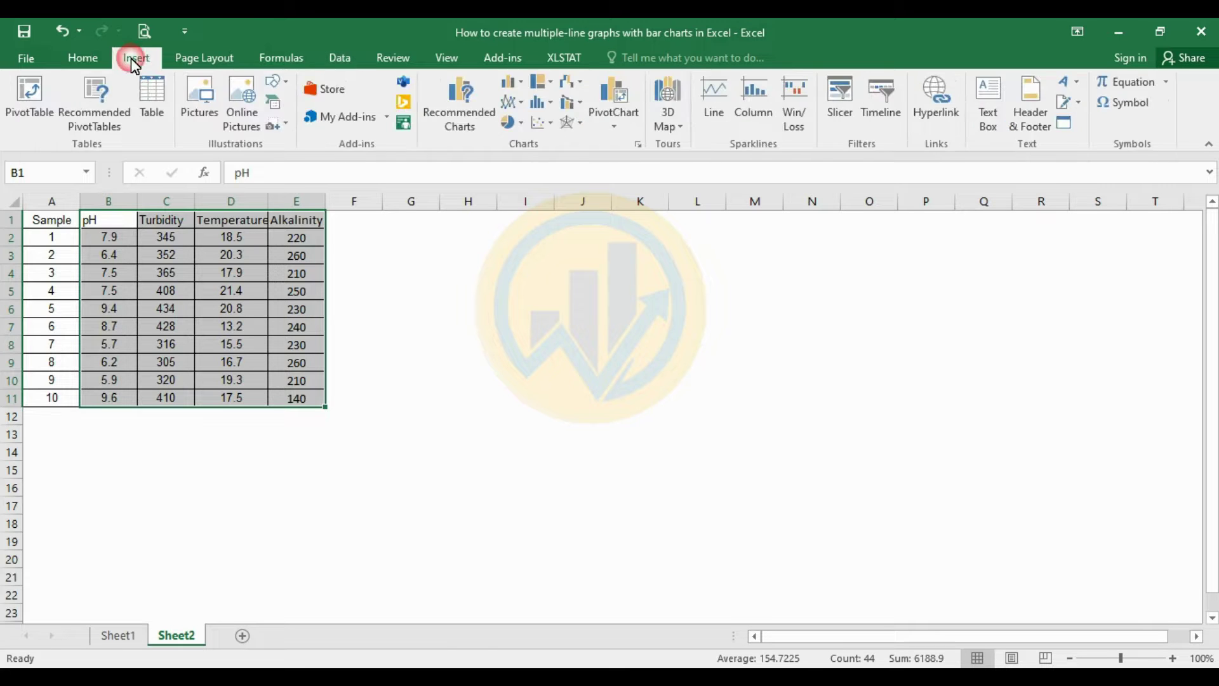
click(524, 85)
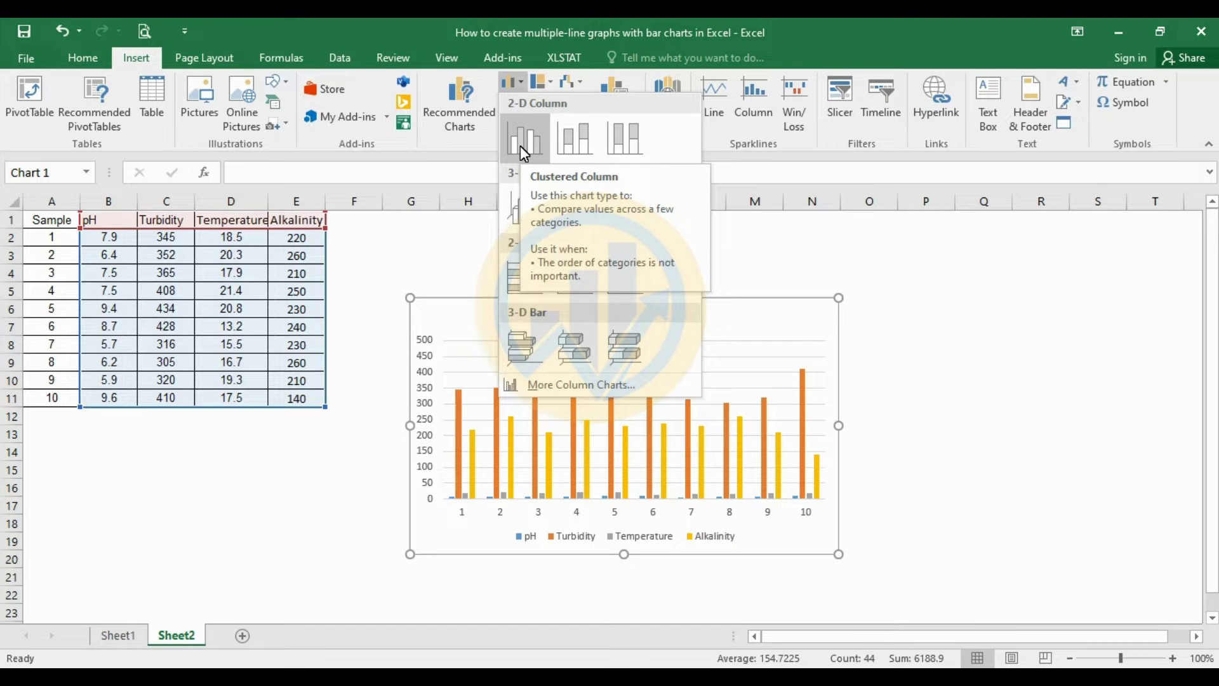
click(520, 146)
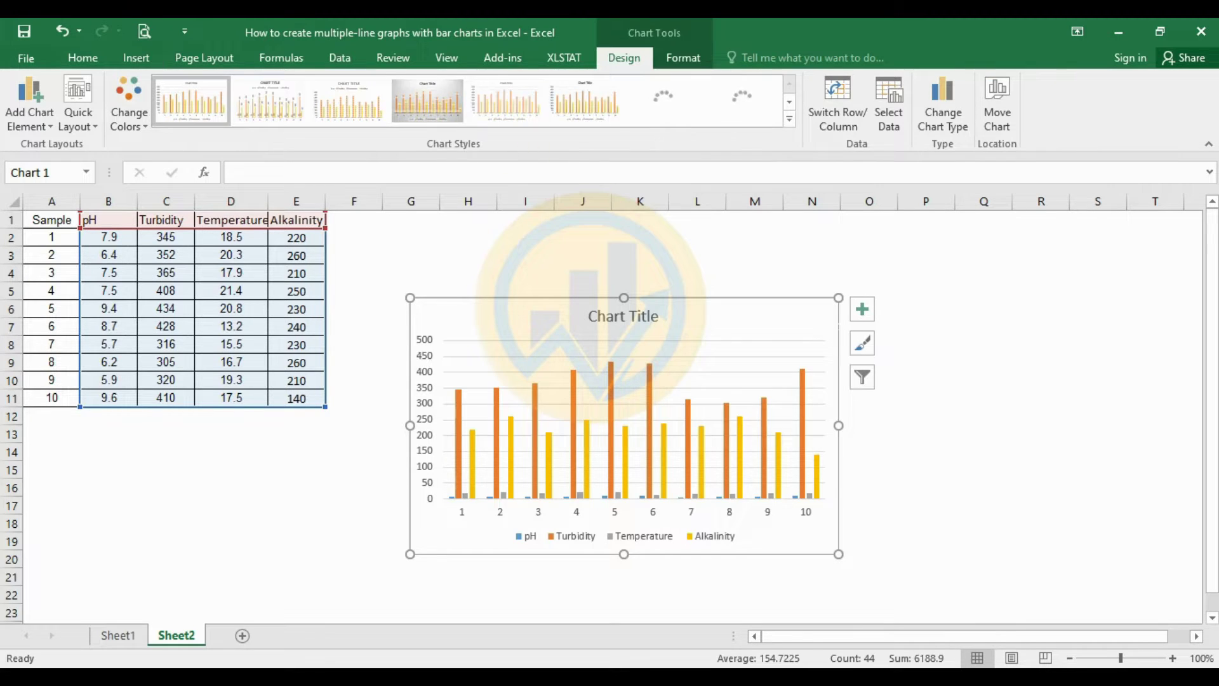
drag(795, 307, 746, 238)
drag(789, 485, 916, 600)
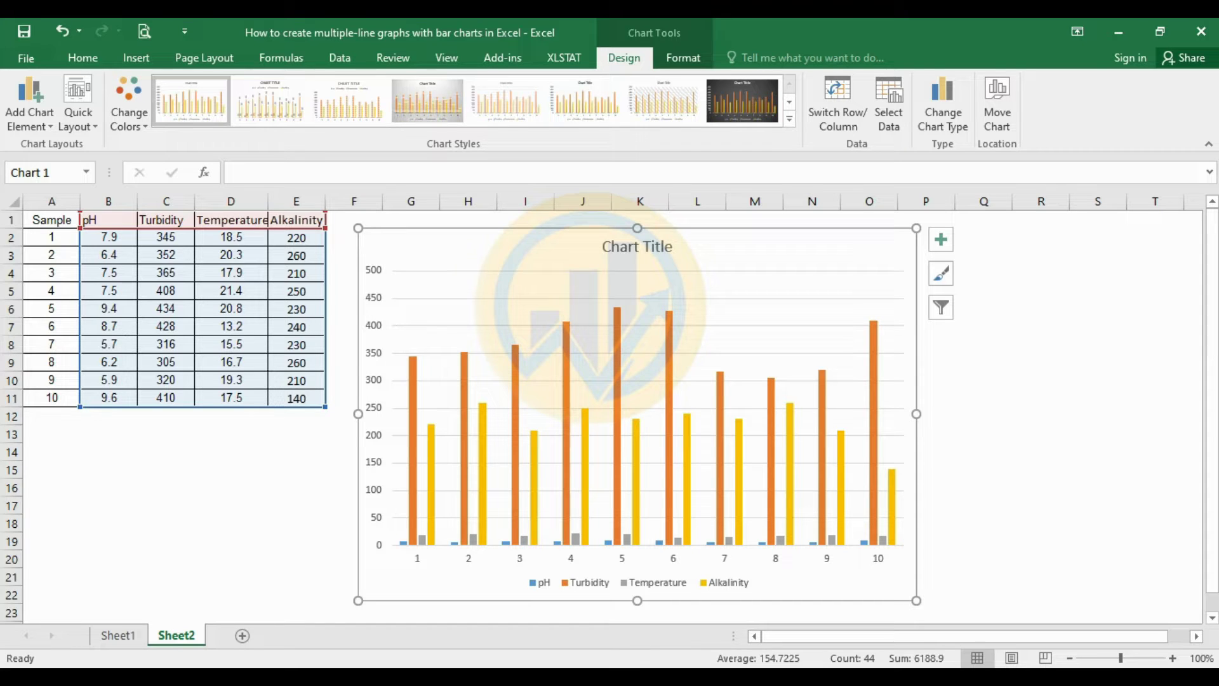
- Change the chart type of the Turbidity and Alkalinity series to Line with Markers
click(516, 489)
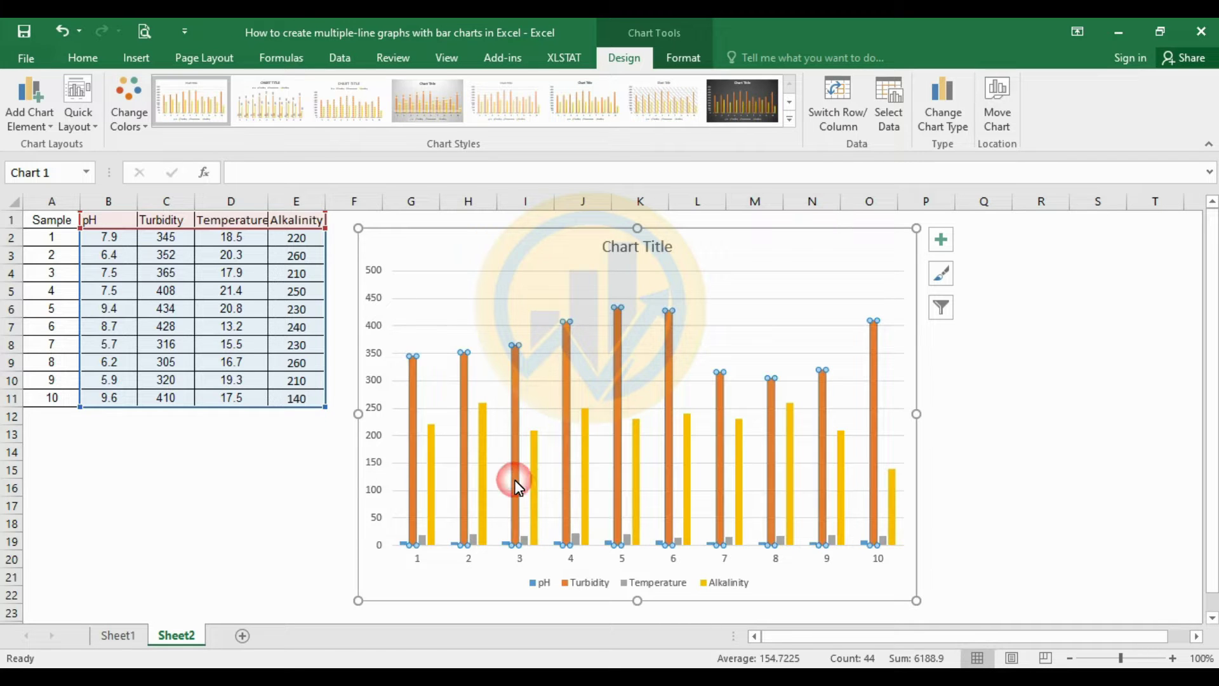
right_click(517, 484)
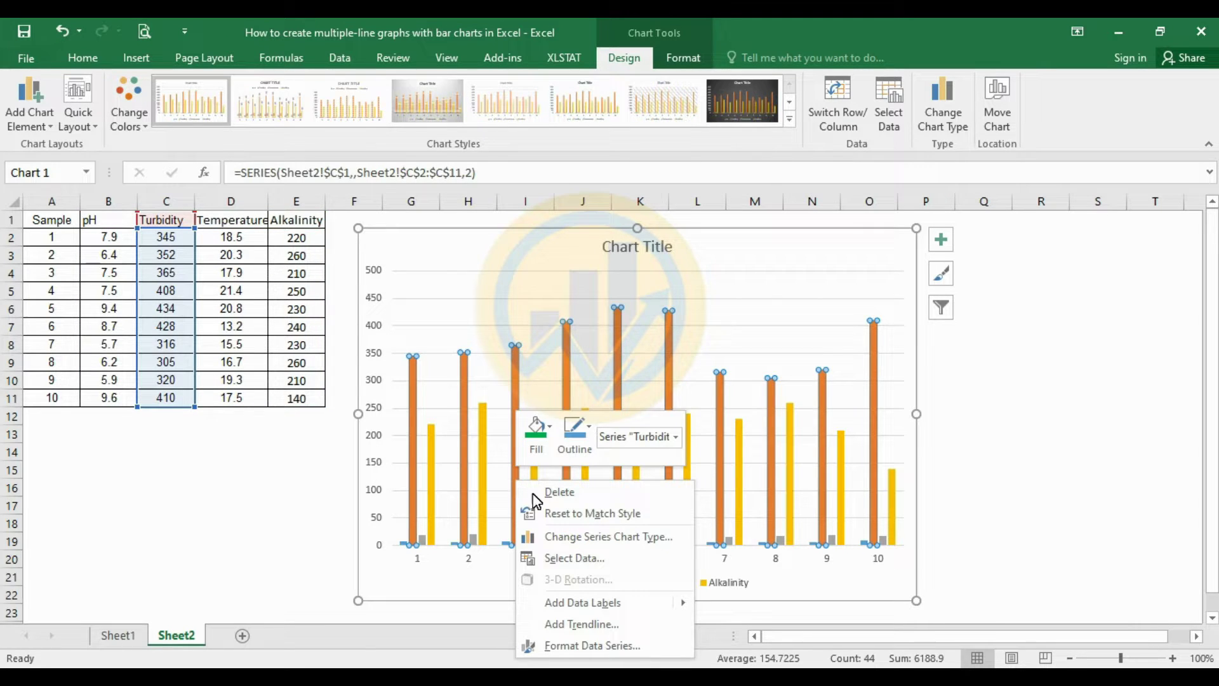
click(636, 537)
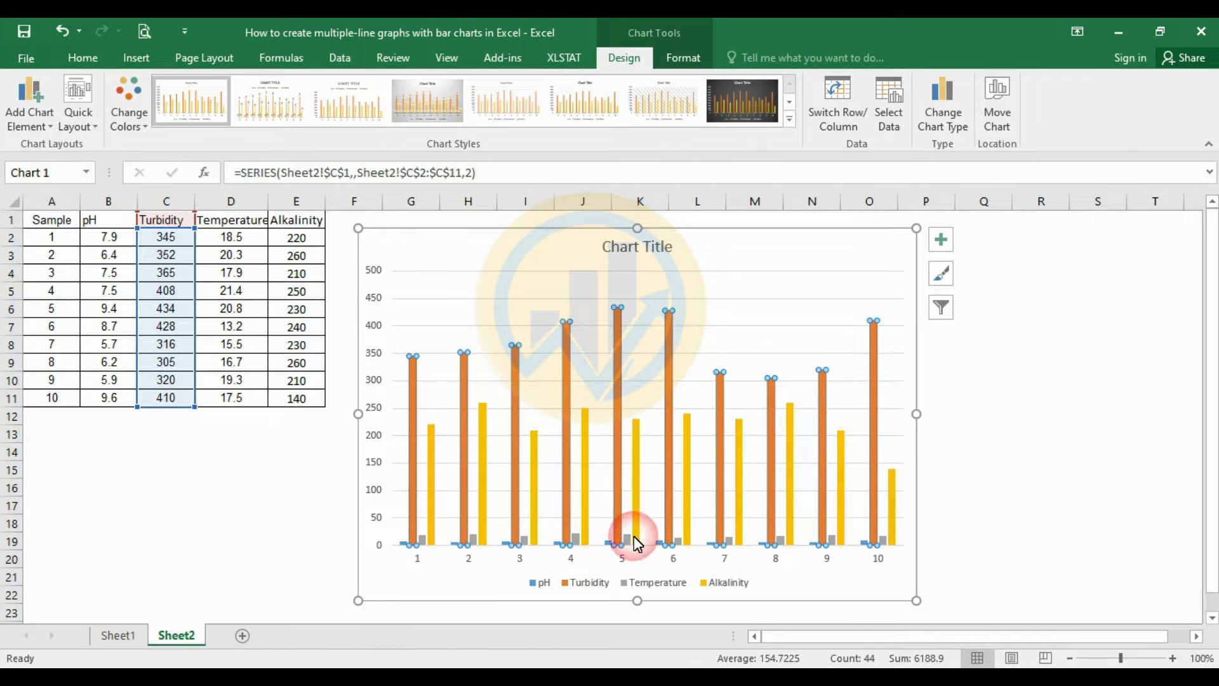
drag(489, 95, 568, 101)
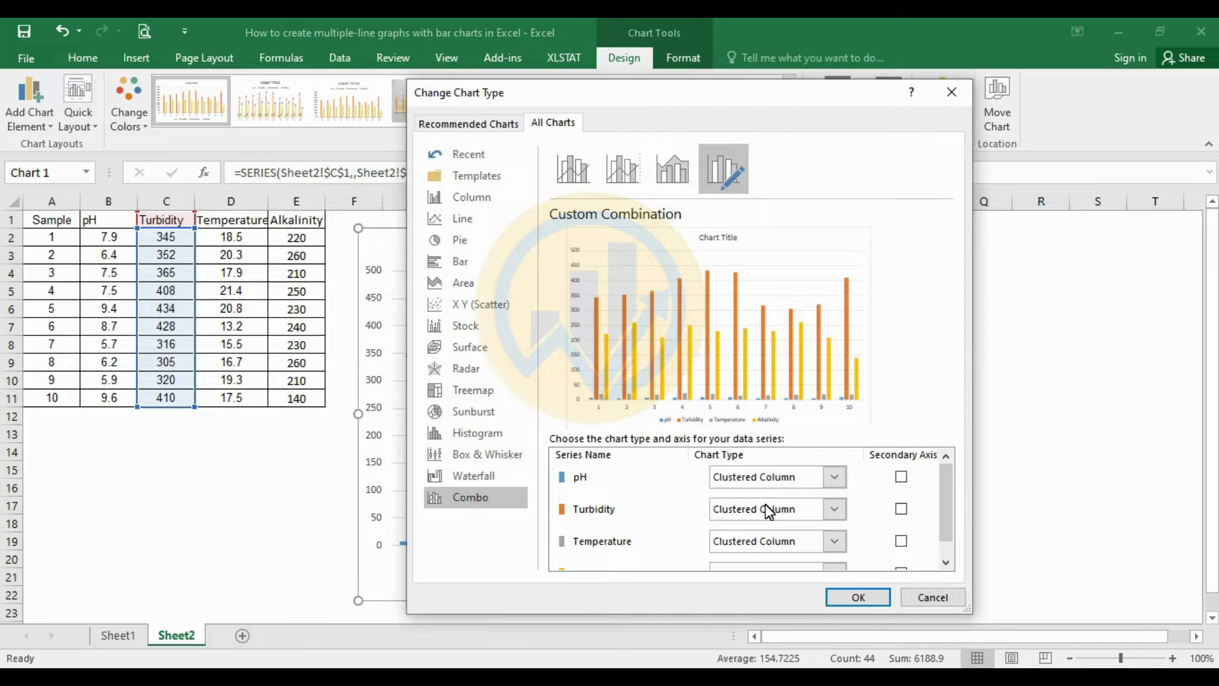
click(835, 509)
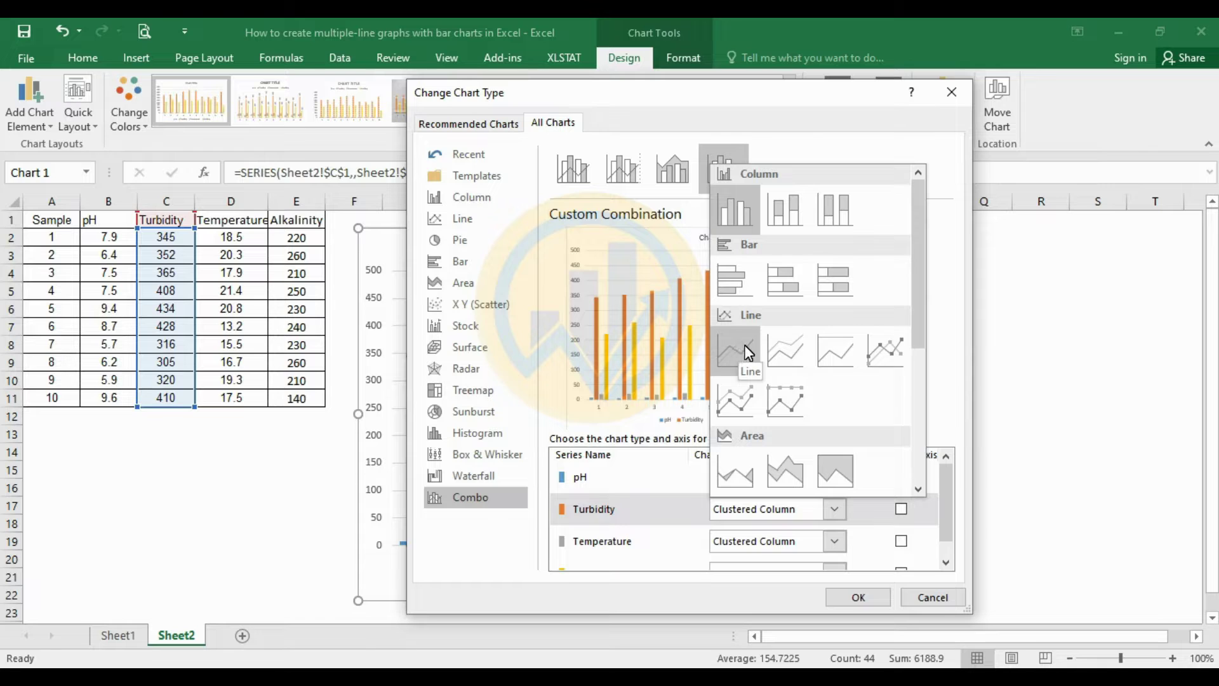
click(885, 351)
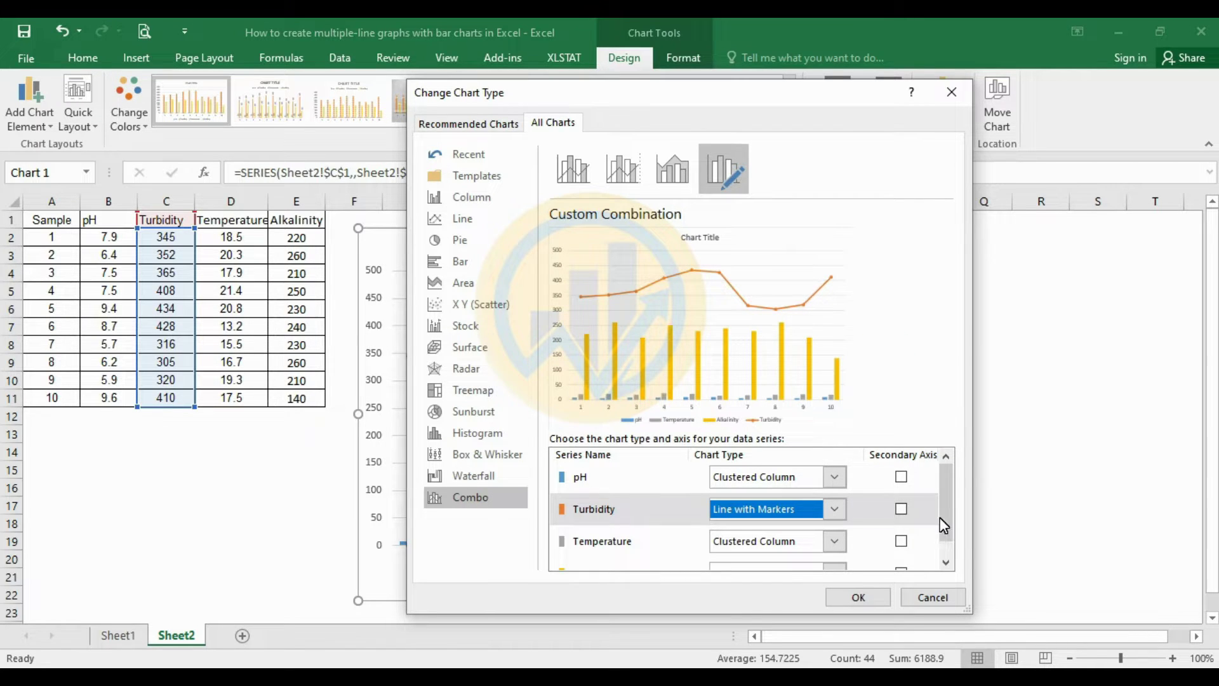
drag(944, 525, 945, 537)
click(837, 554)
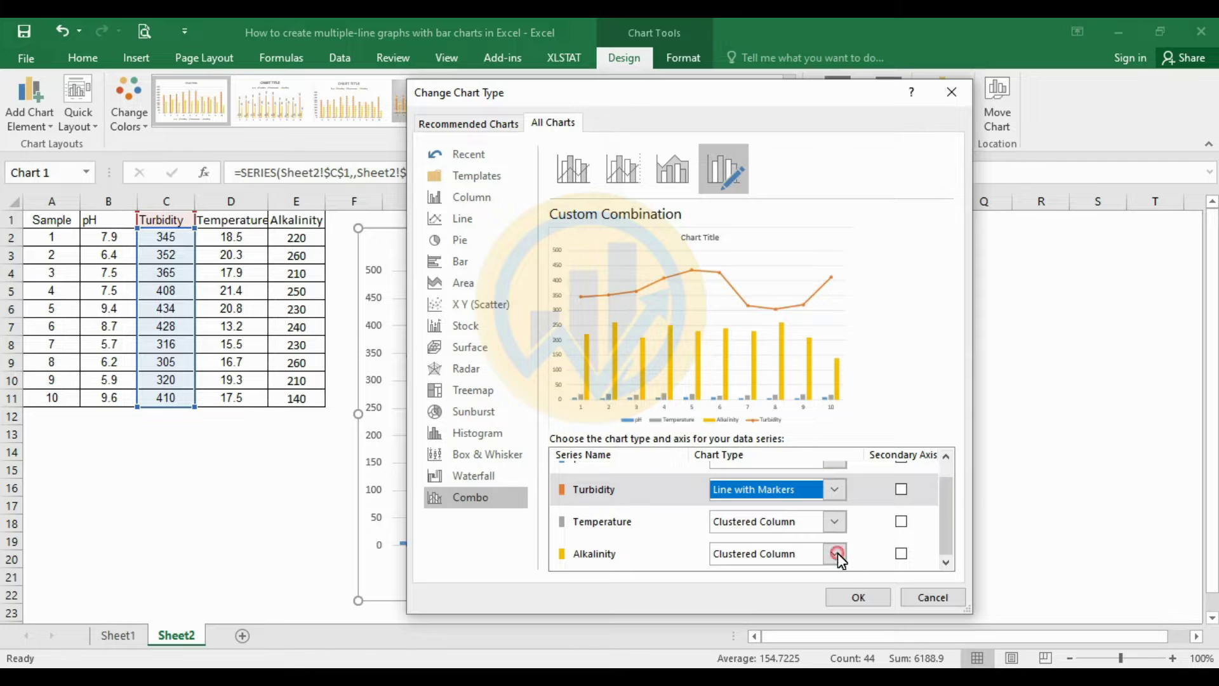
click(879, 407)
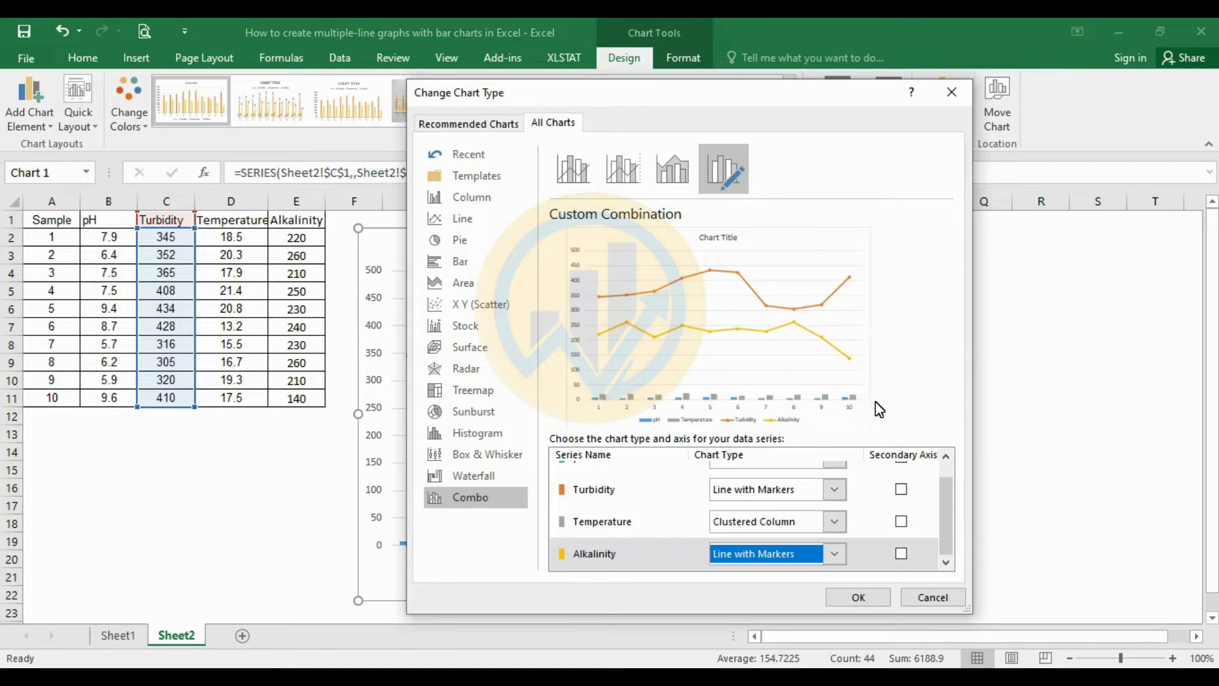
- Plot the Alkalinity and Turbidity series on the secondary axis and apply the custom combination chart
click(902, 554)
click(901, 489)
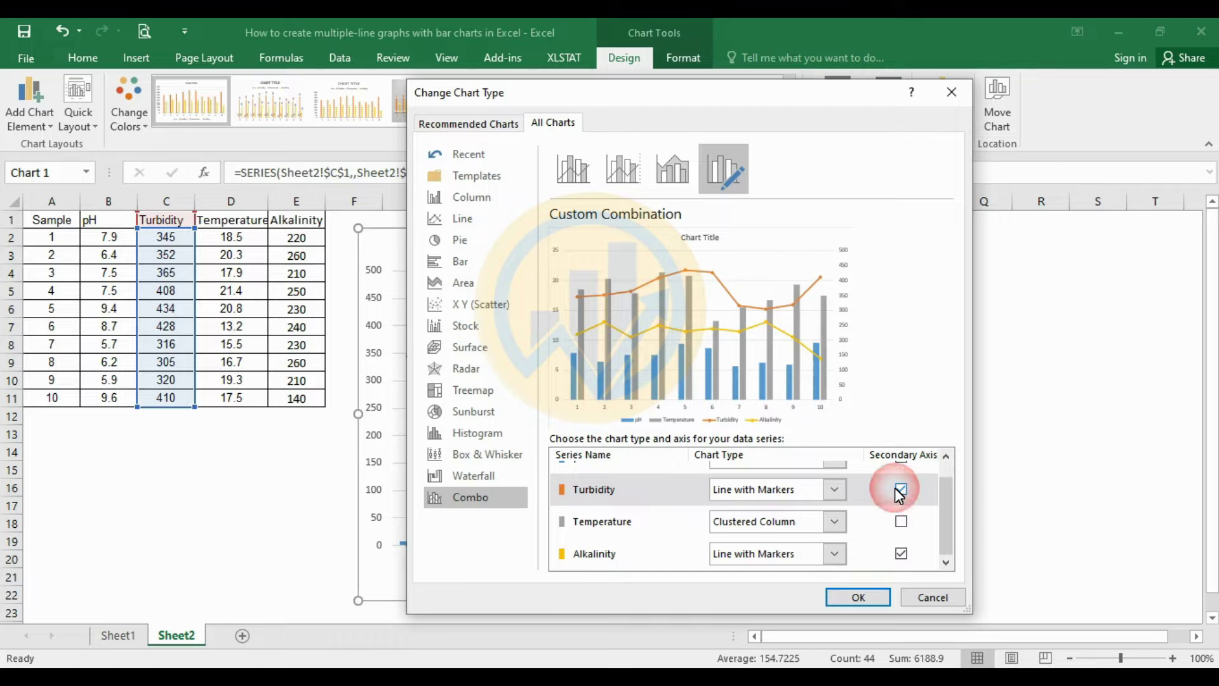
click(867, 597)
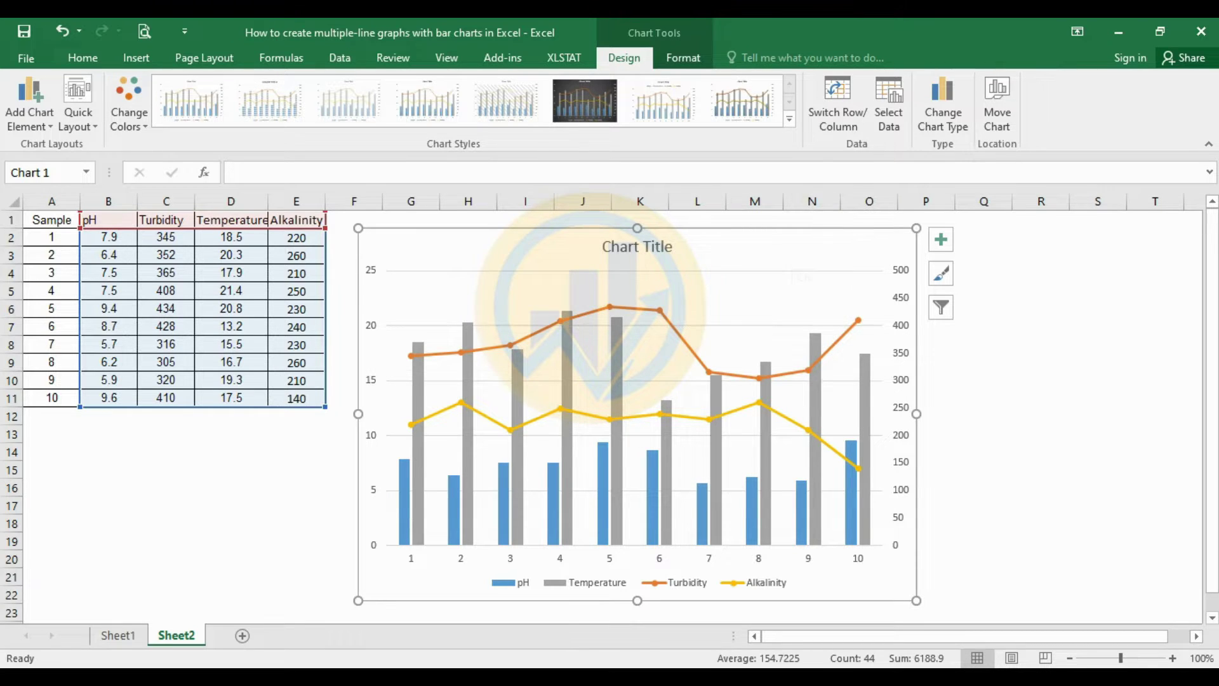
- Remove the gridlines and the chart title from the combo chart
click(940, 240)
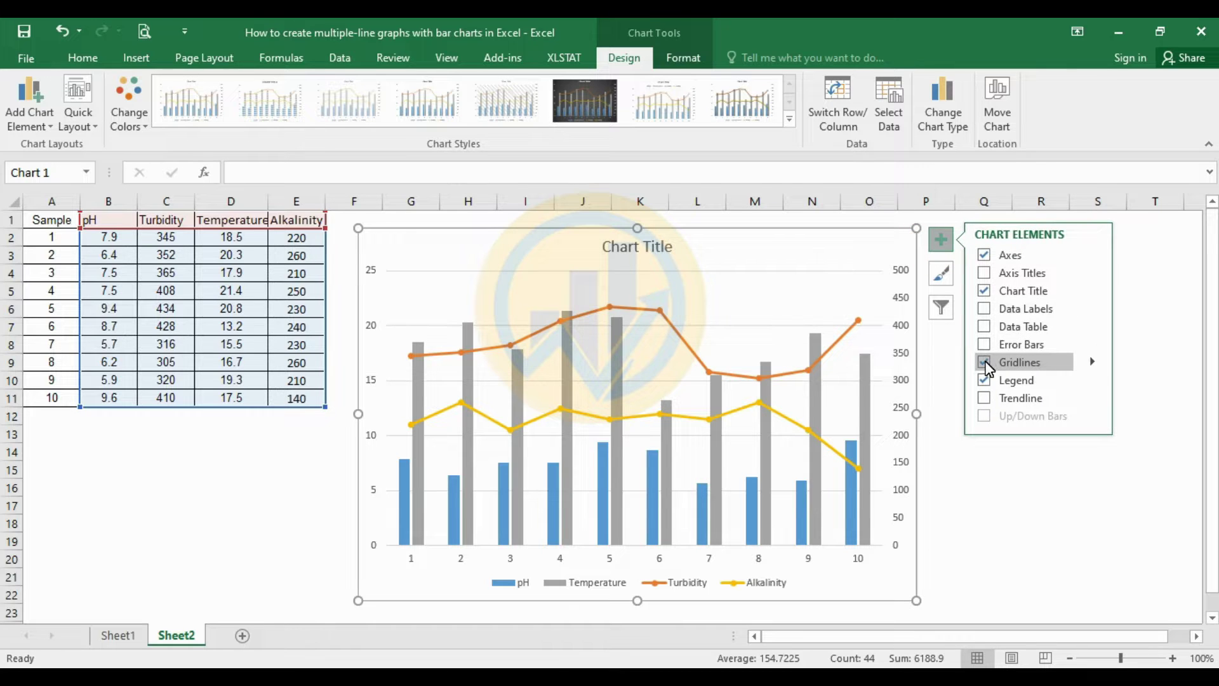
click(985, 363)
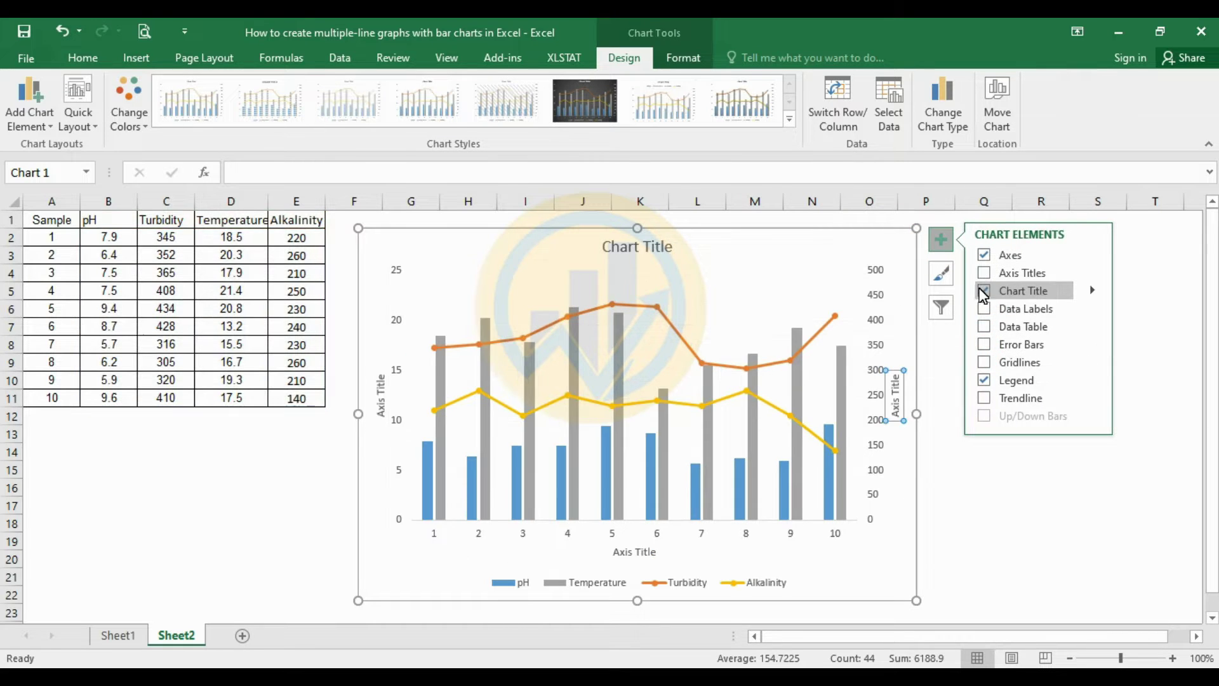
click(985, 293)
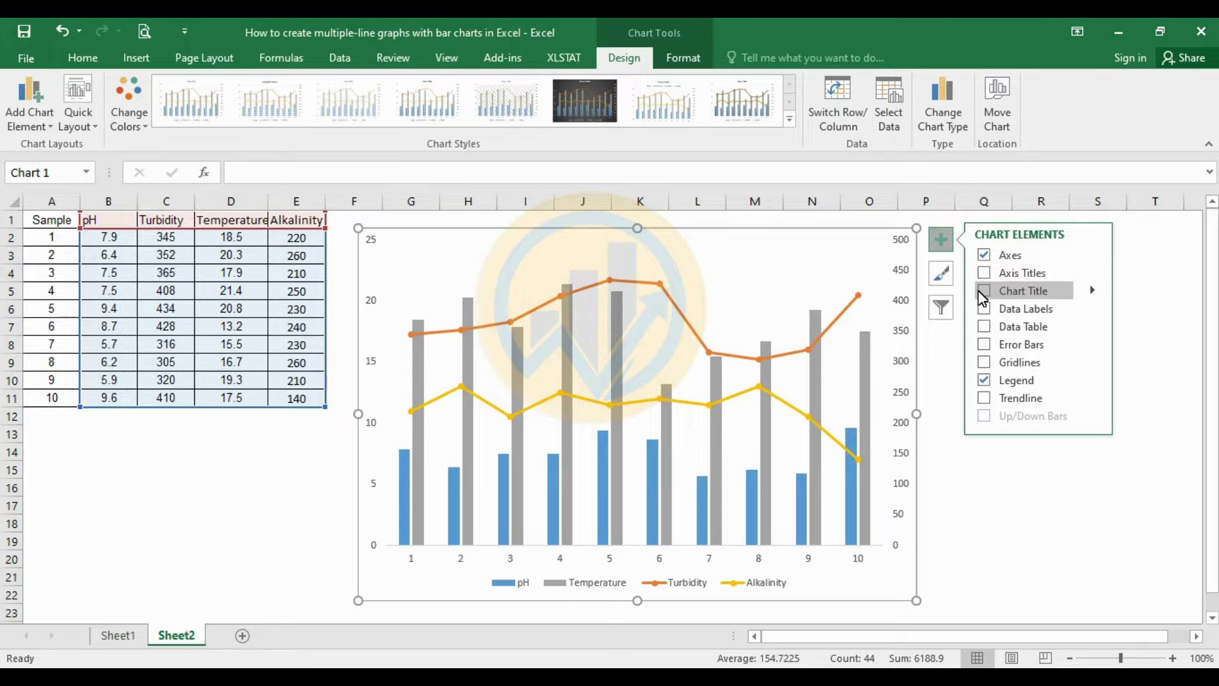
click(1036, 501)
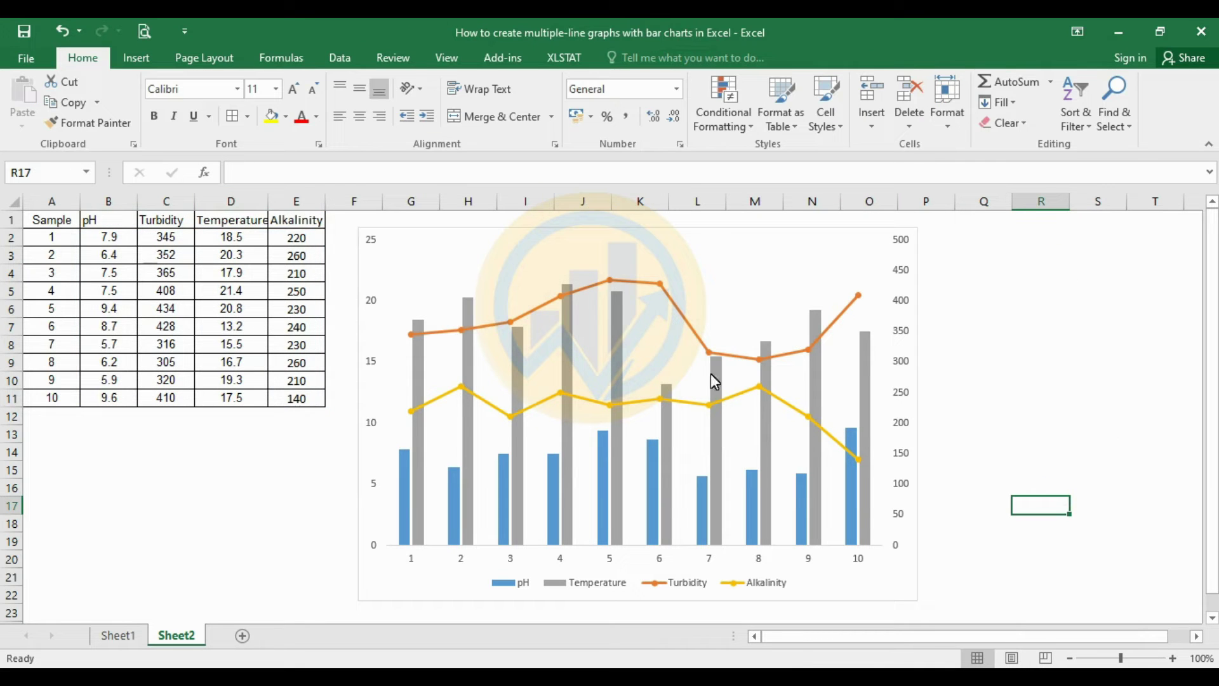
- Fill the pH column series with standard red
mouse_move(762, 459)
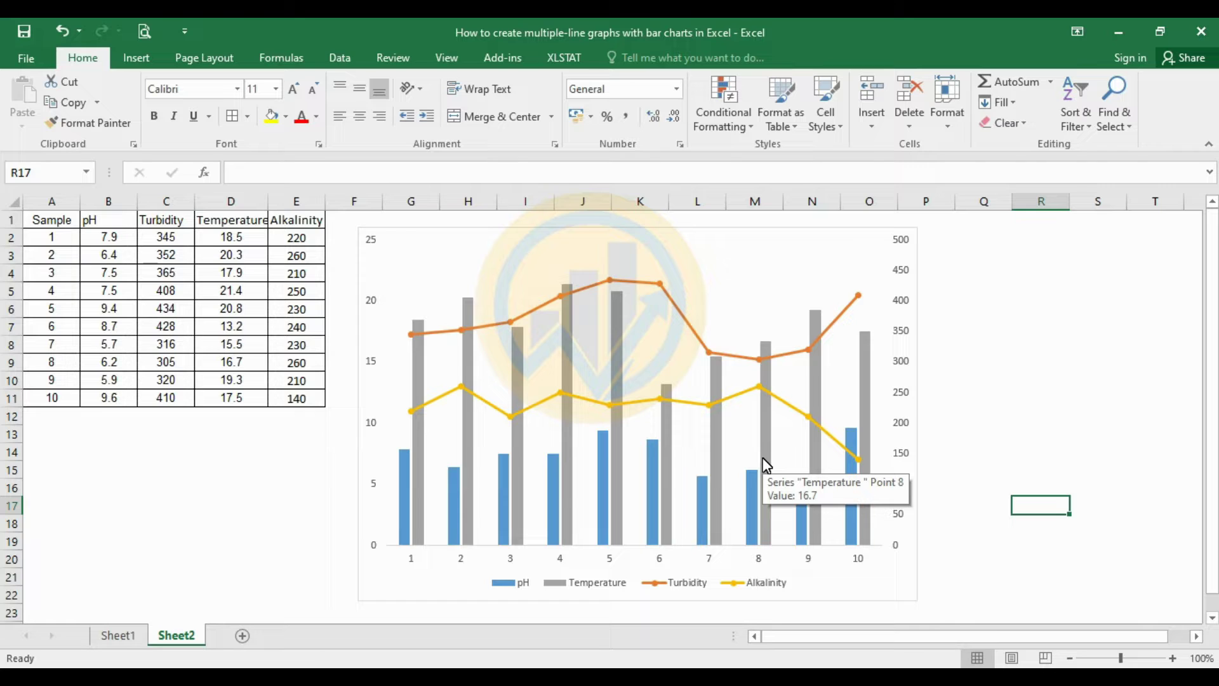
click(605, 491)
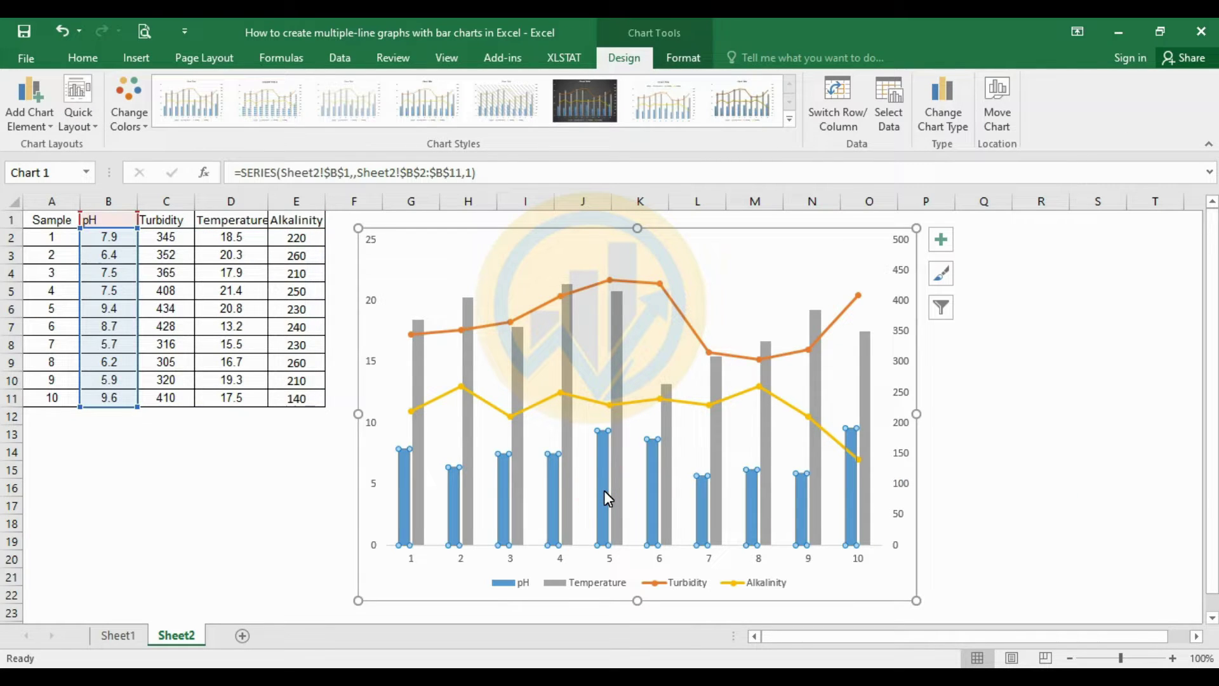
right_click(600, 490)
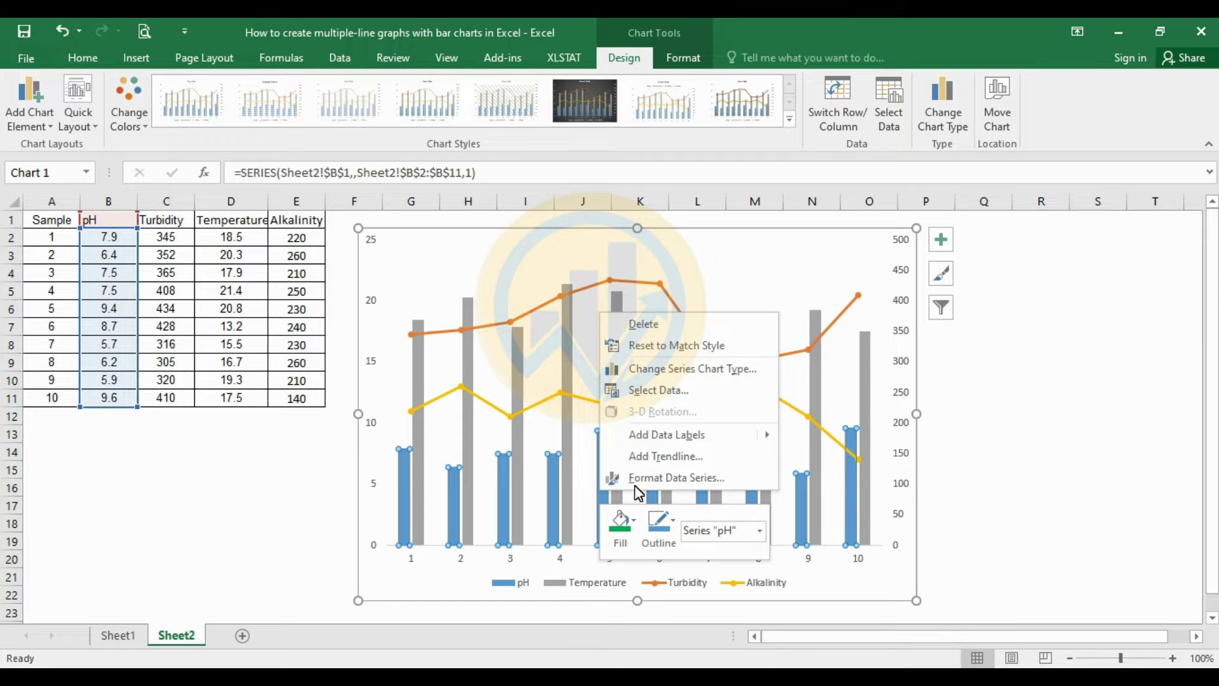
click(656, 476)
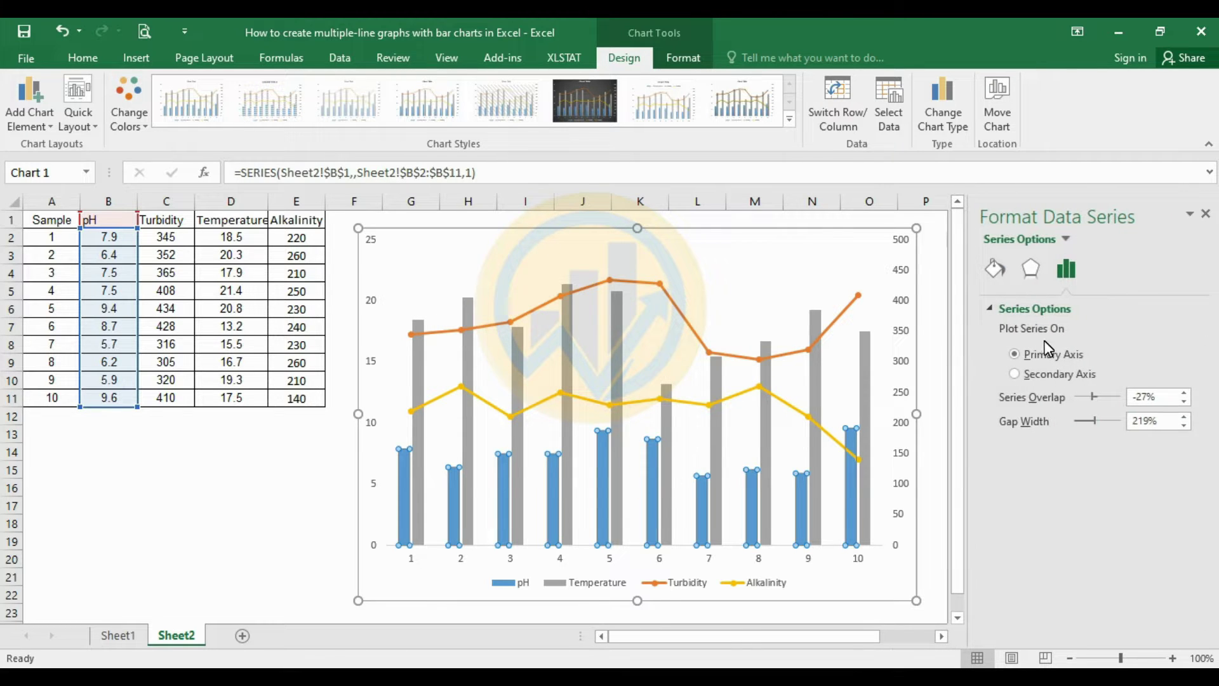
click(995, 268)
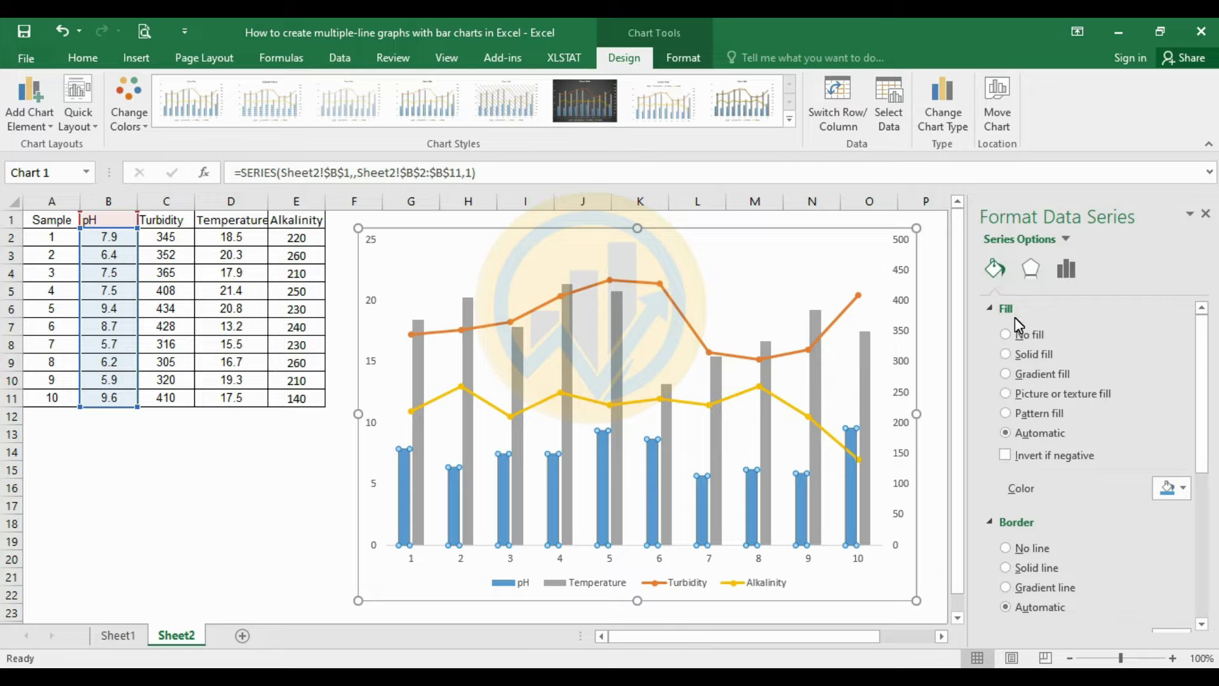
scroll(1109, 456, down, 3)
scroll(1043, 409, up, 3)
click(1185, 489)
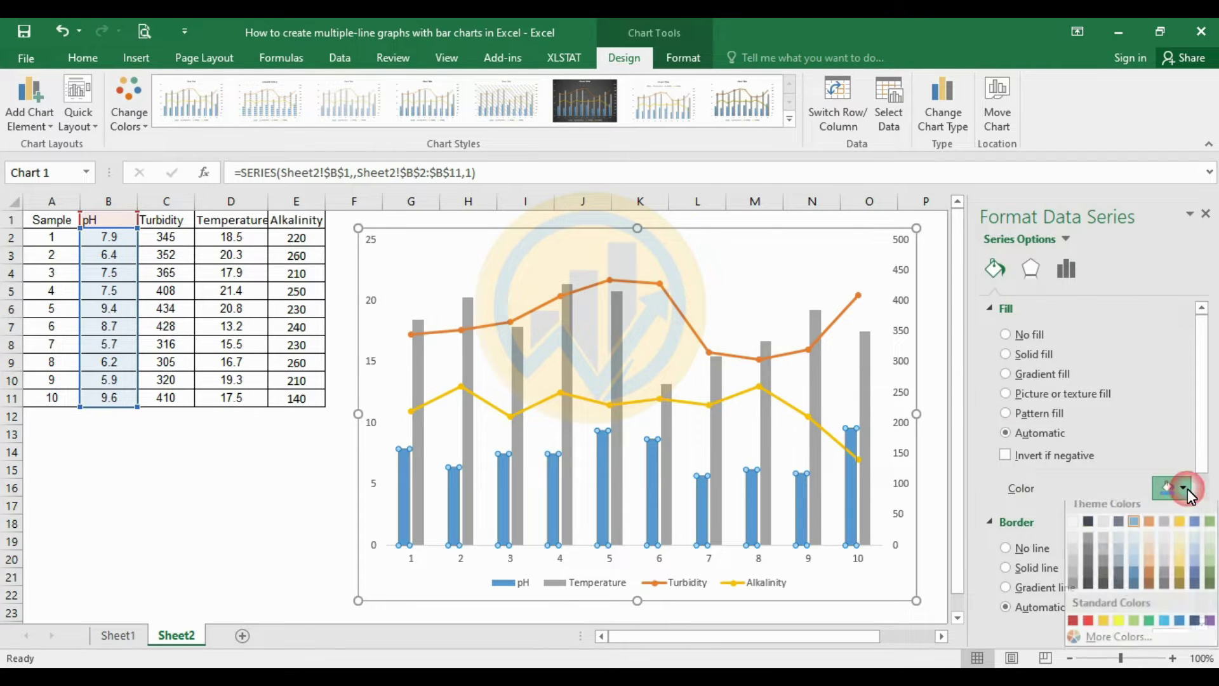
click(1088, 621)
scroll(1108, 438, down, 2)
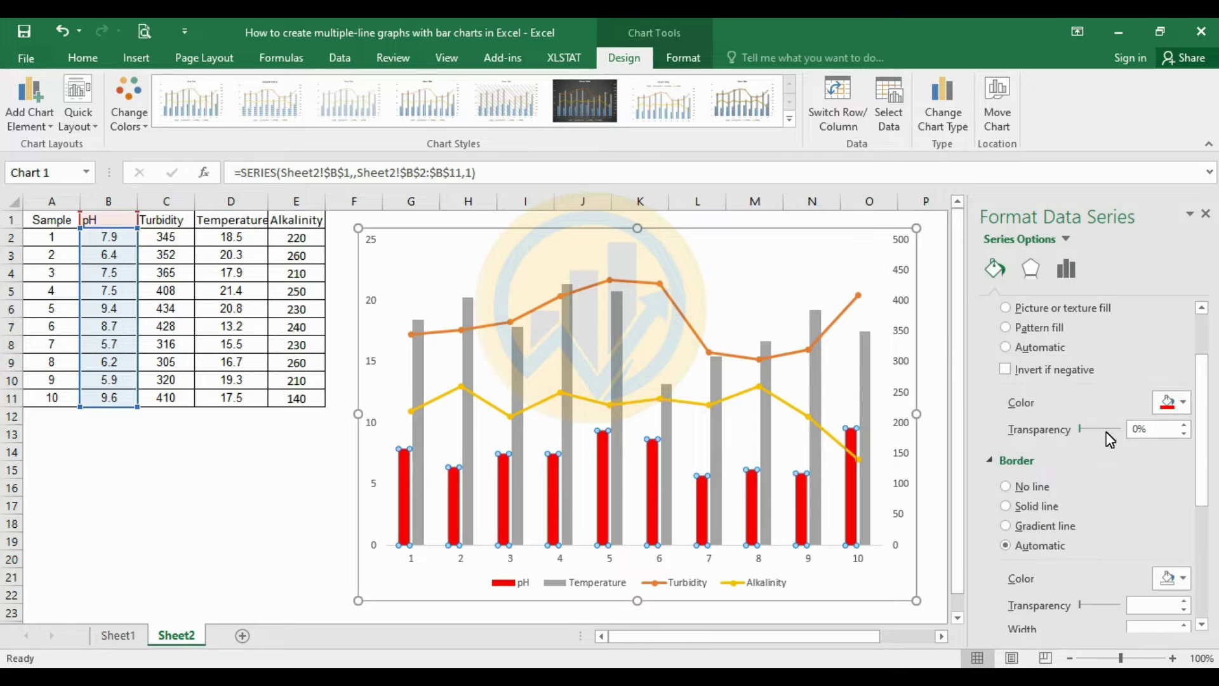
- Give the pH columns a solid black border with a width of 1 pt
click(1145, 313)
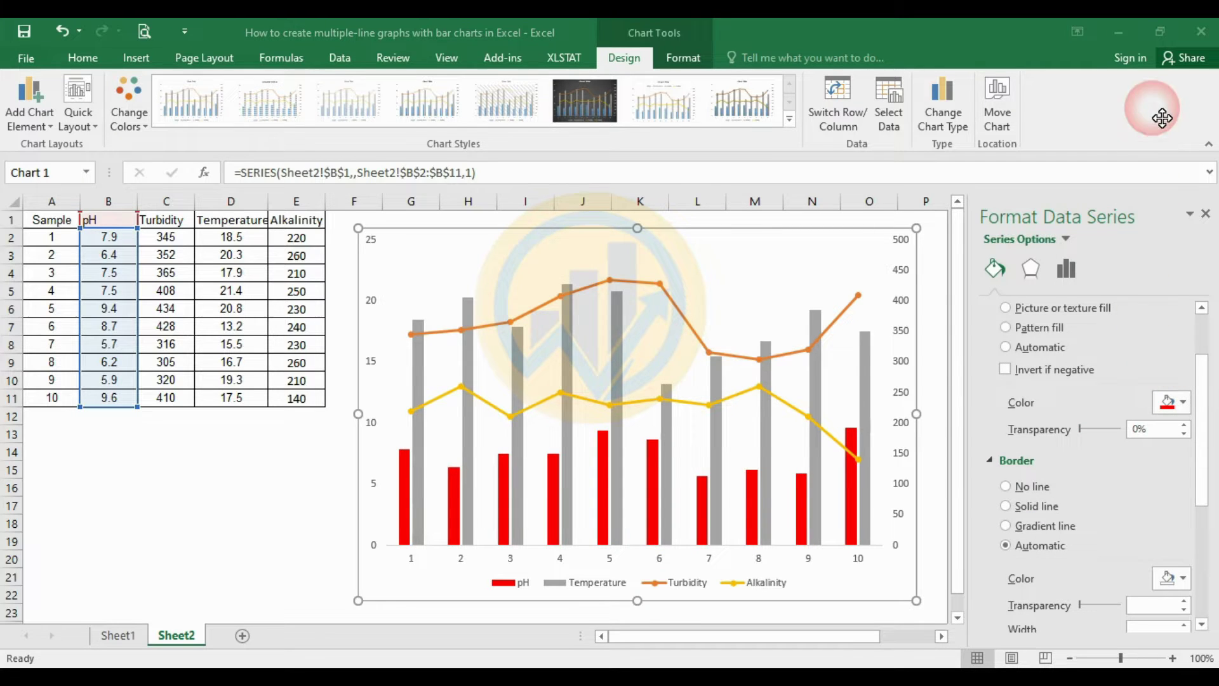
click(1183, 580)
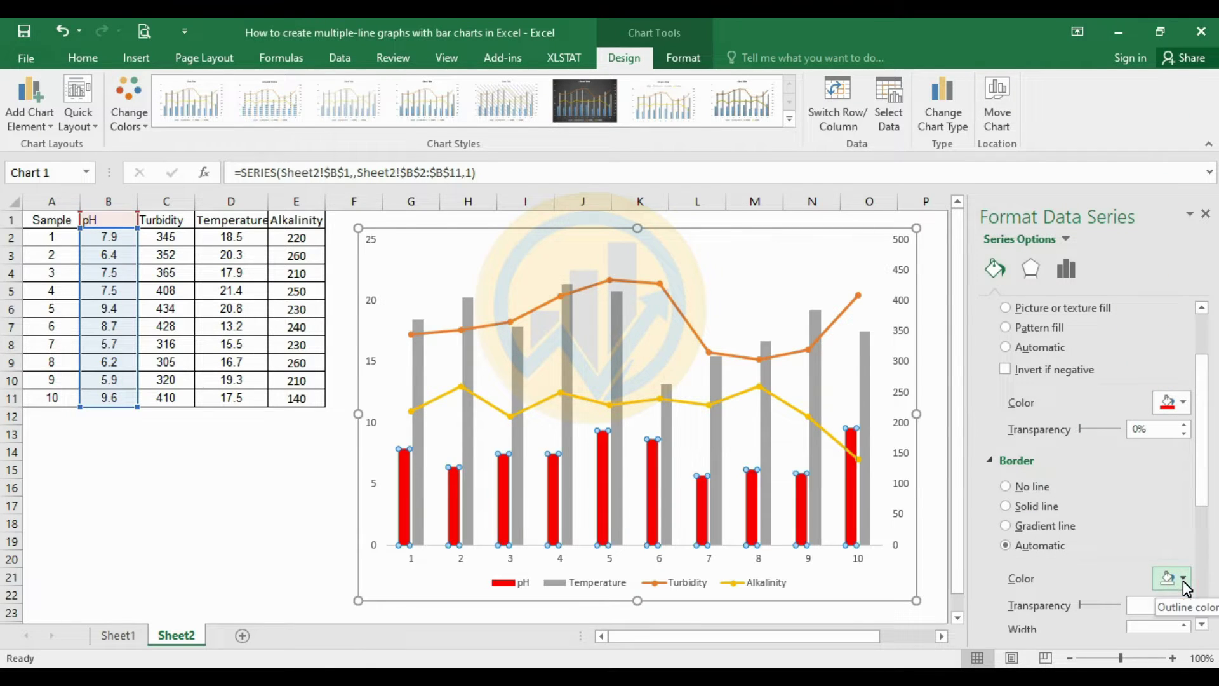
click(1185, 580)
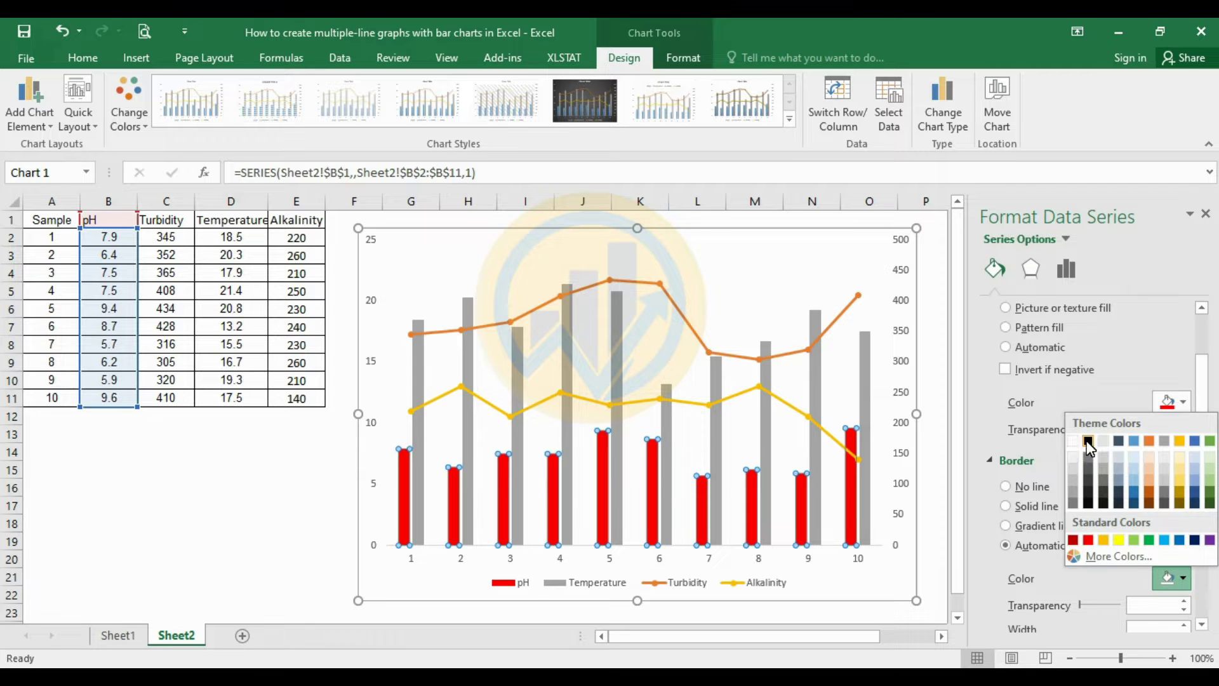
click(1088, 442)
scroll(1161, 588, down, 3)
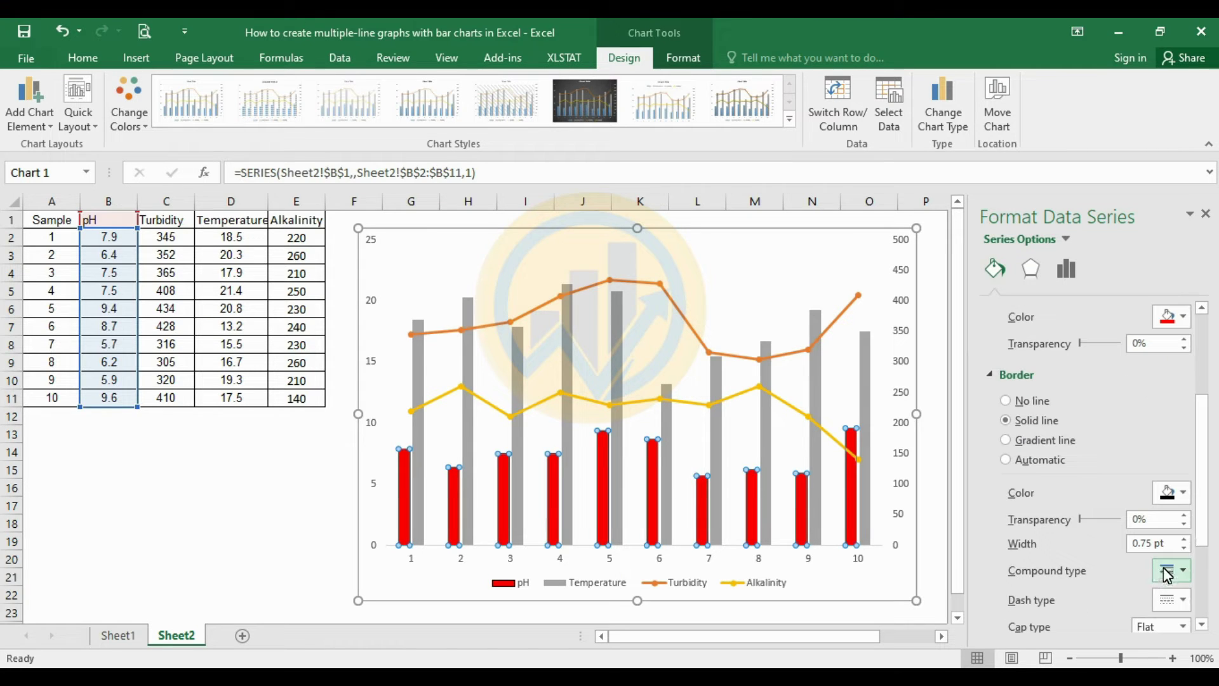
click(1185, 539)
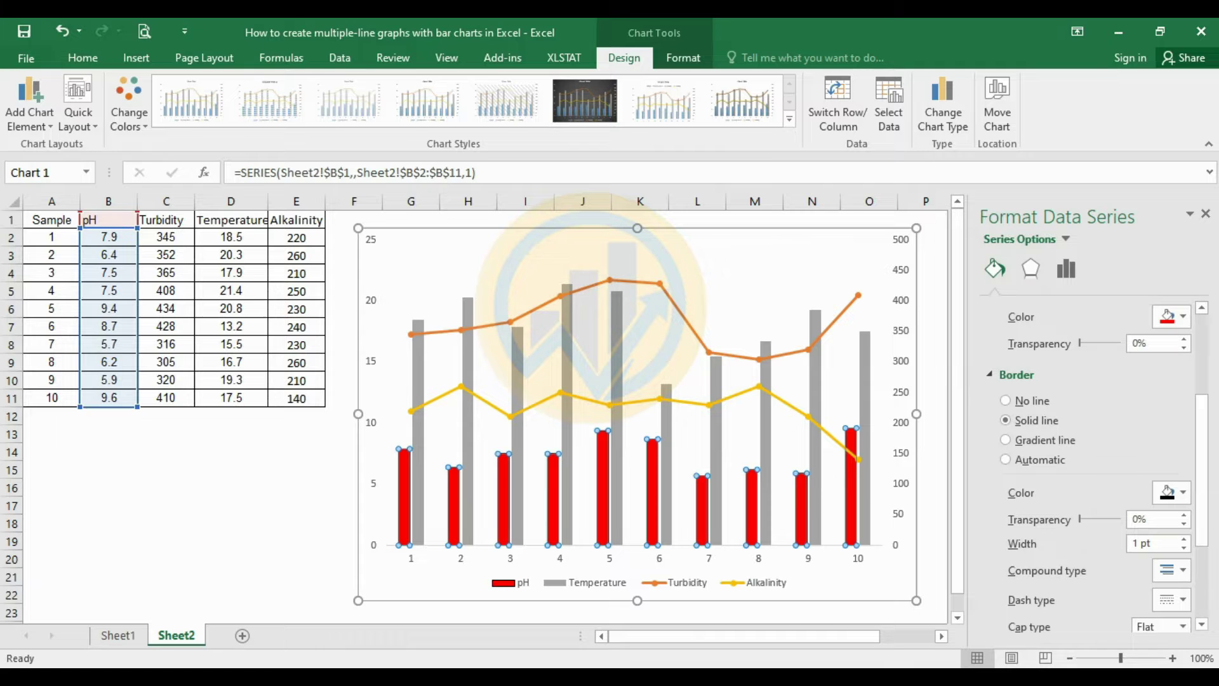
- Give the Temperature columns a solid black border with a width of 1 pt
click(818, 516)
scroll(1100, 491, down, 2)
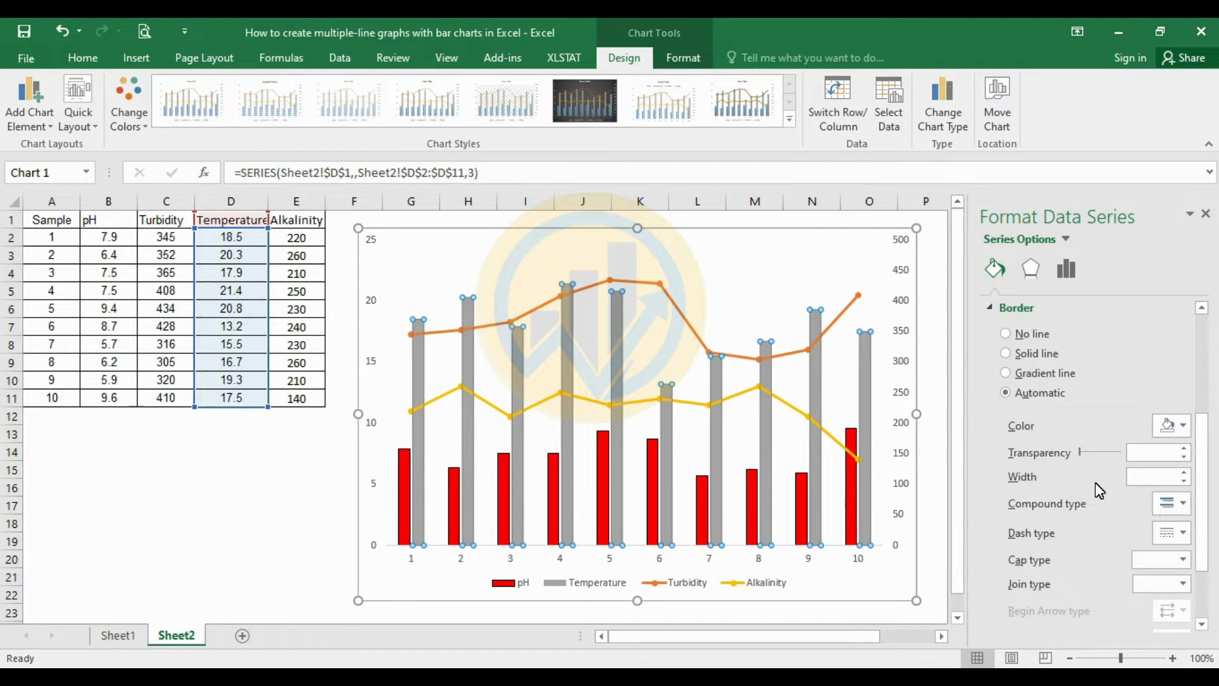
click(1171, 425)
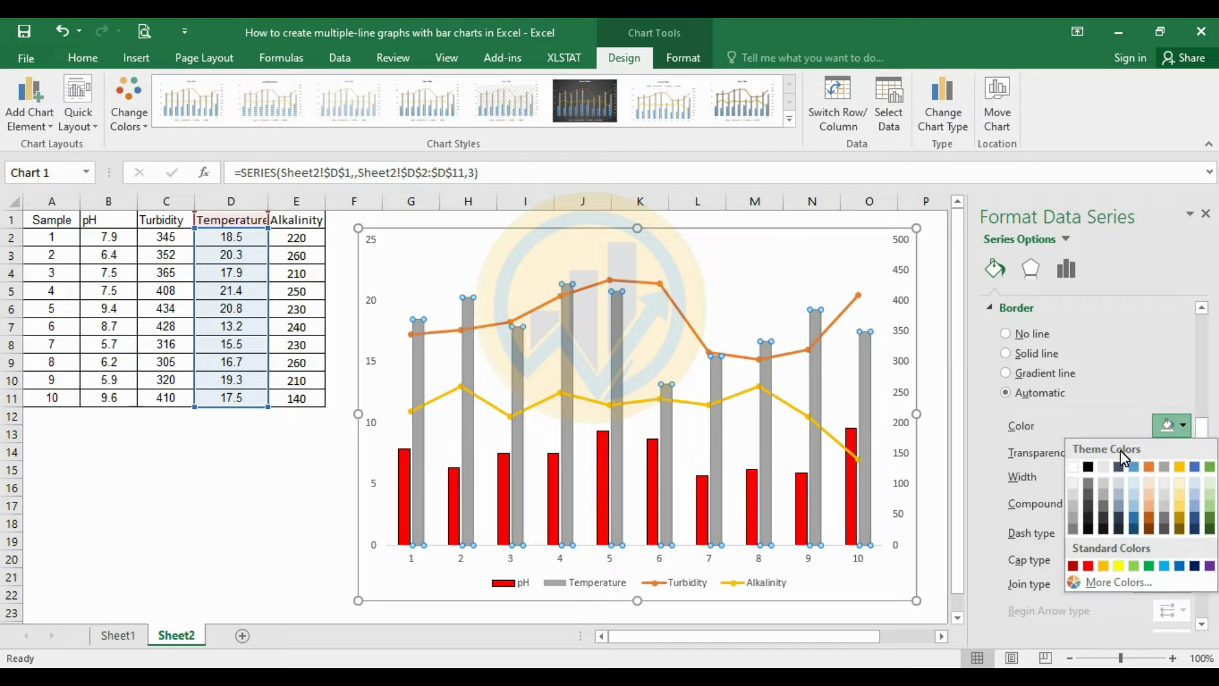
click(1088, 468)
click(1184, 471)
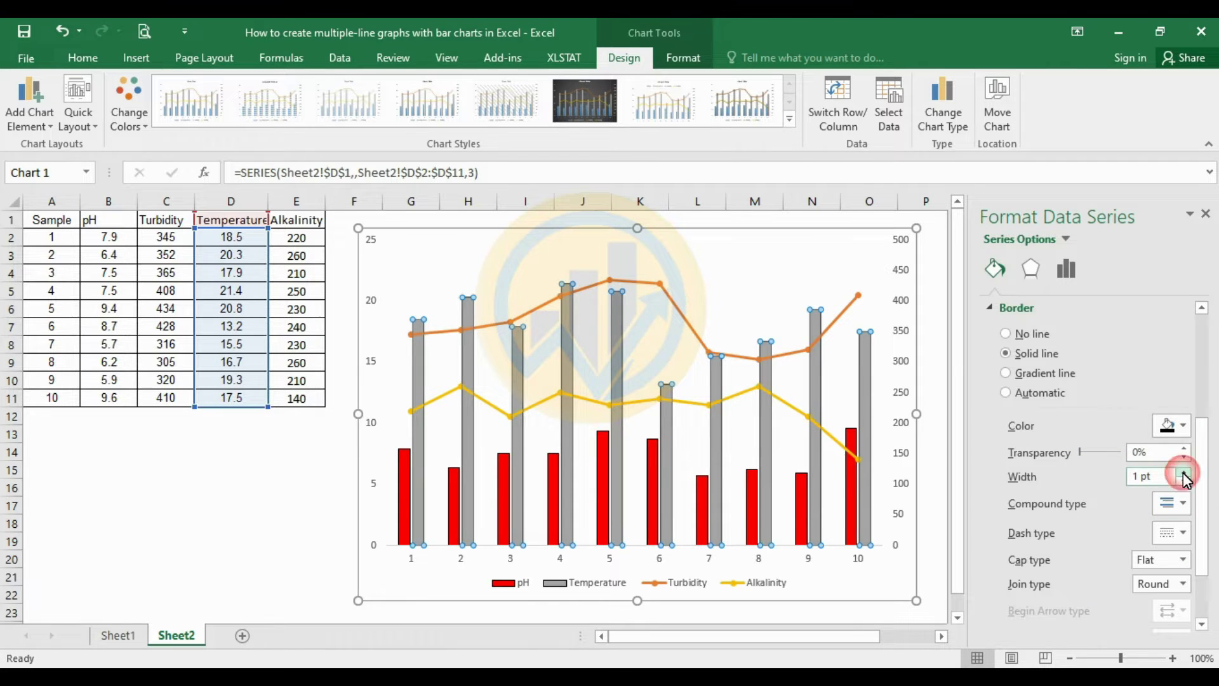
- Fill the Temperature column series with standard red at 43% transparency
scroll(1185, 480, up, 3)
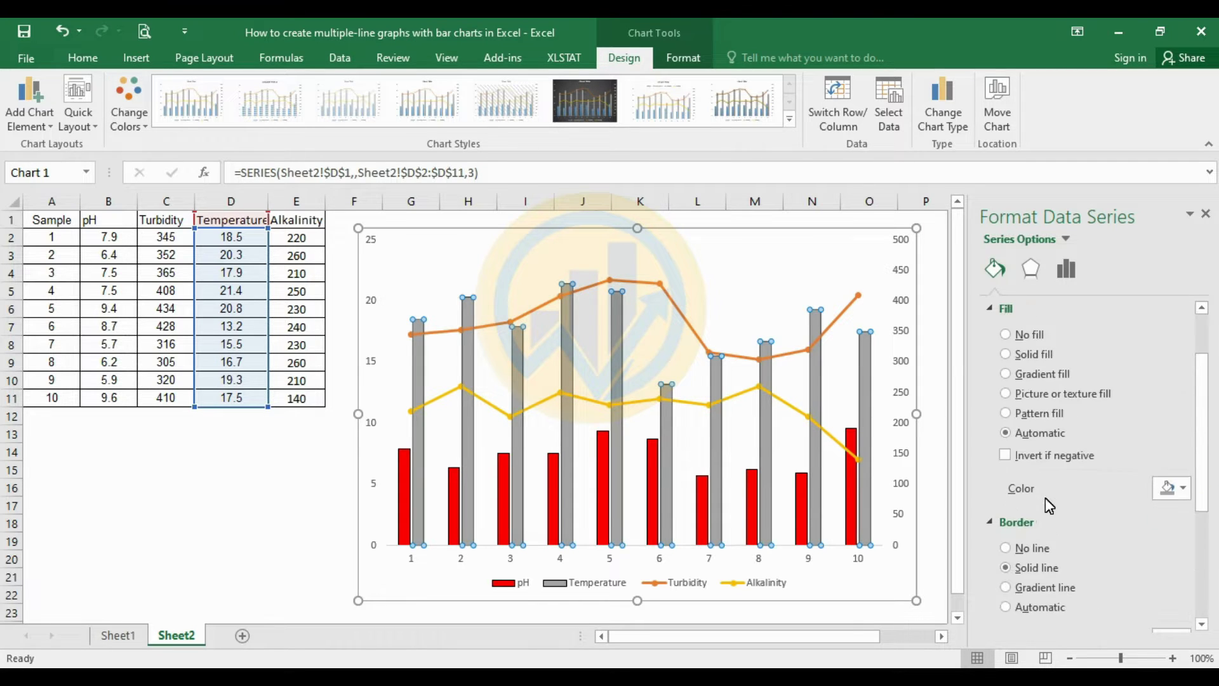
click(1183, 488)
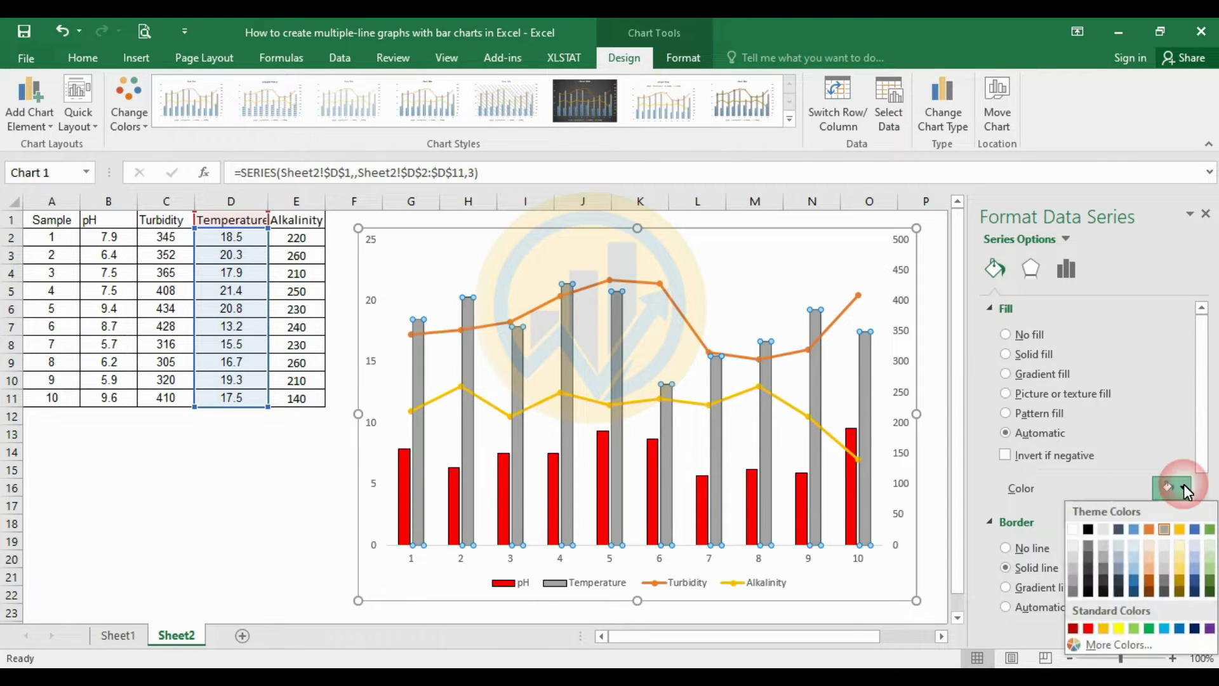
click(1088, 628)
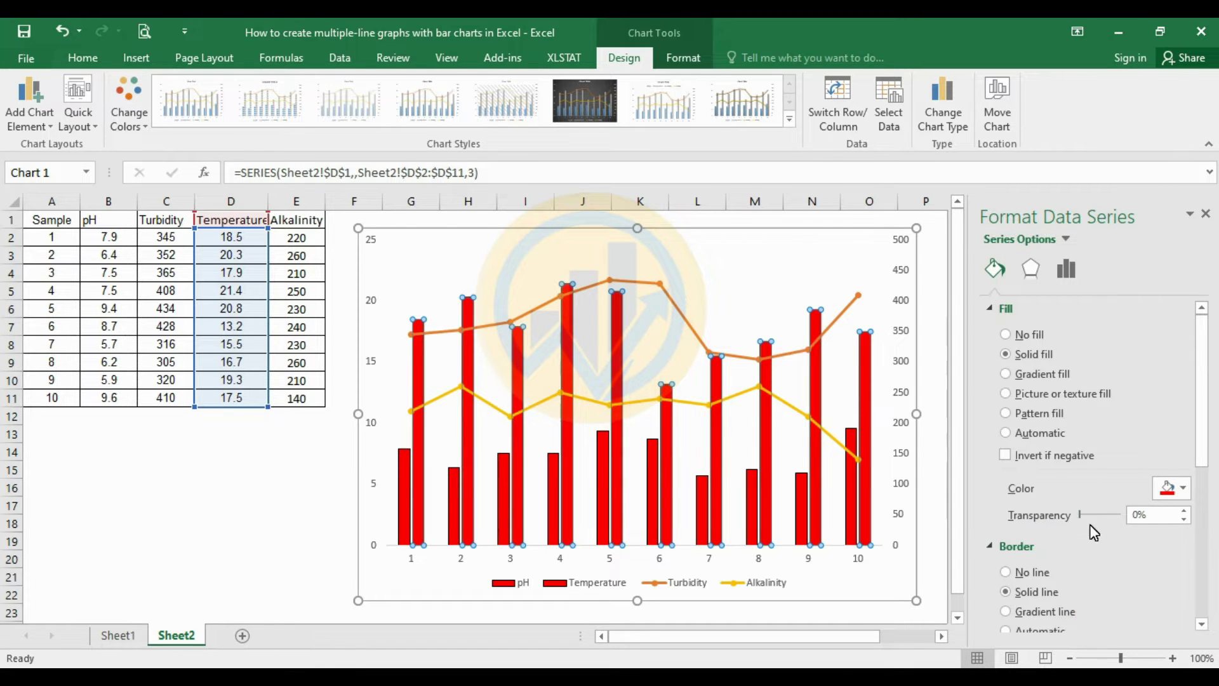
drag(1088, 512, 1099, 512)
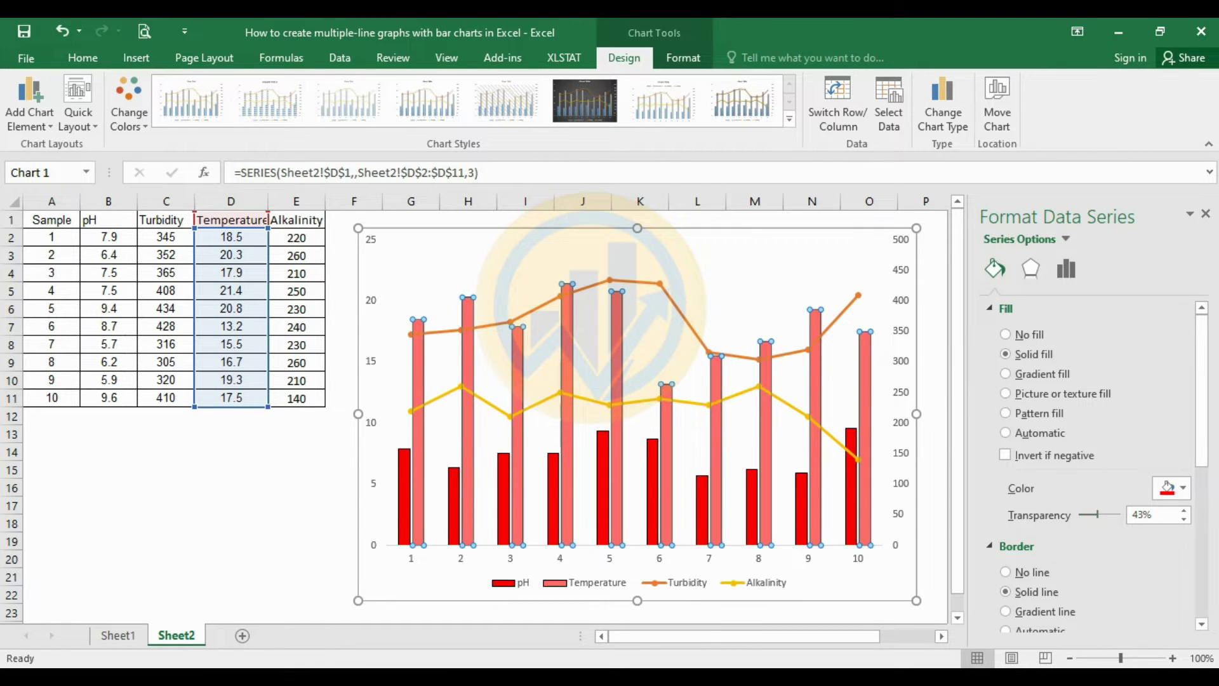
- Format the primary vertical axis line as solid standard red with a width of 1.5 pt
click(375, 427)
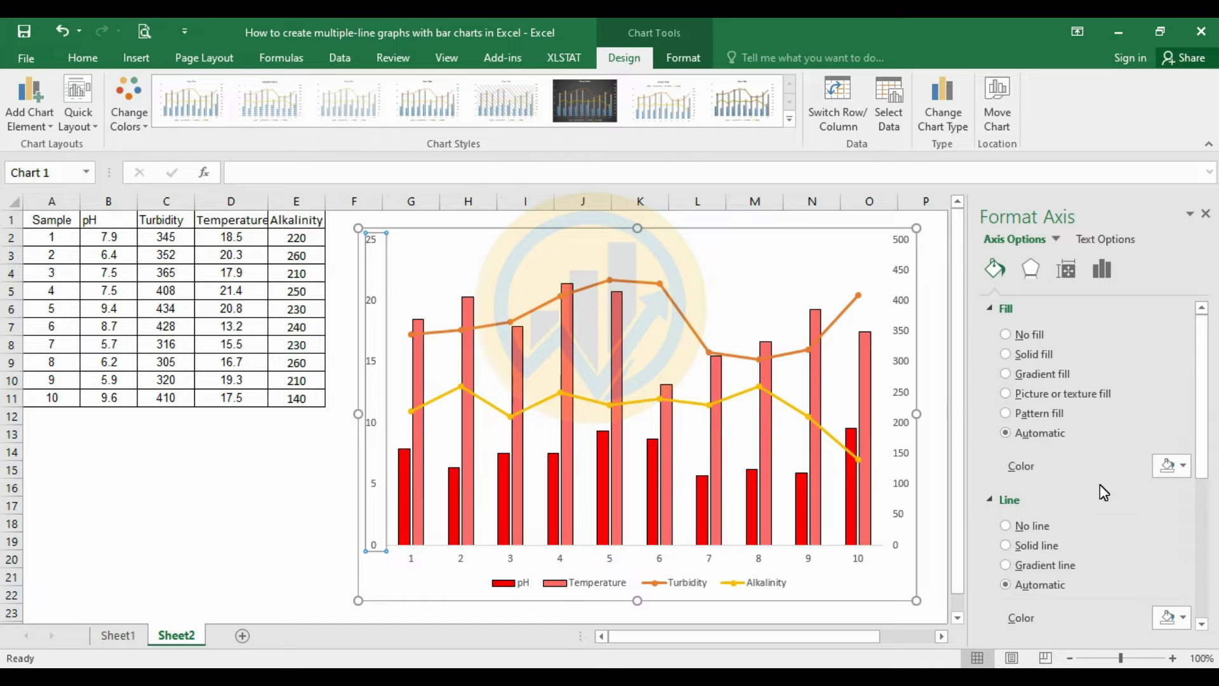
scroll(1100, 492, down, 2)
click(1184, 532)
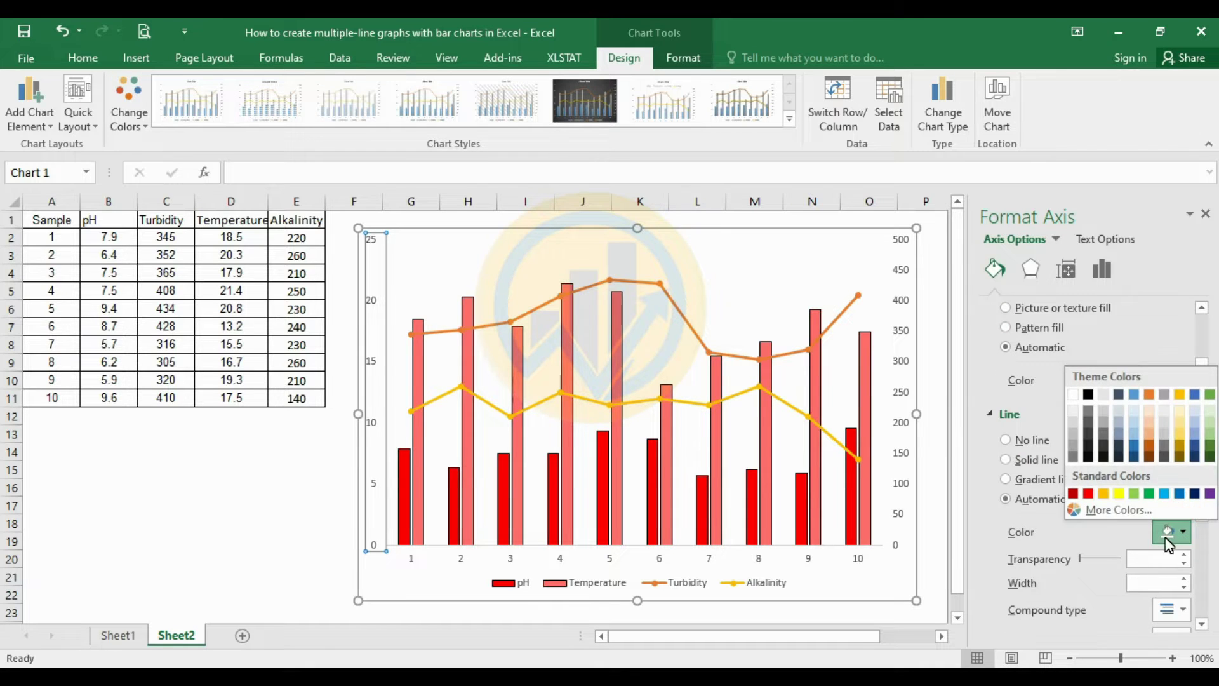
click(1089, 494)
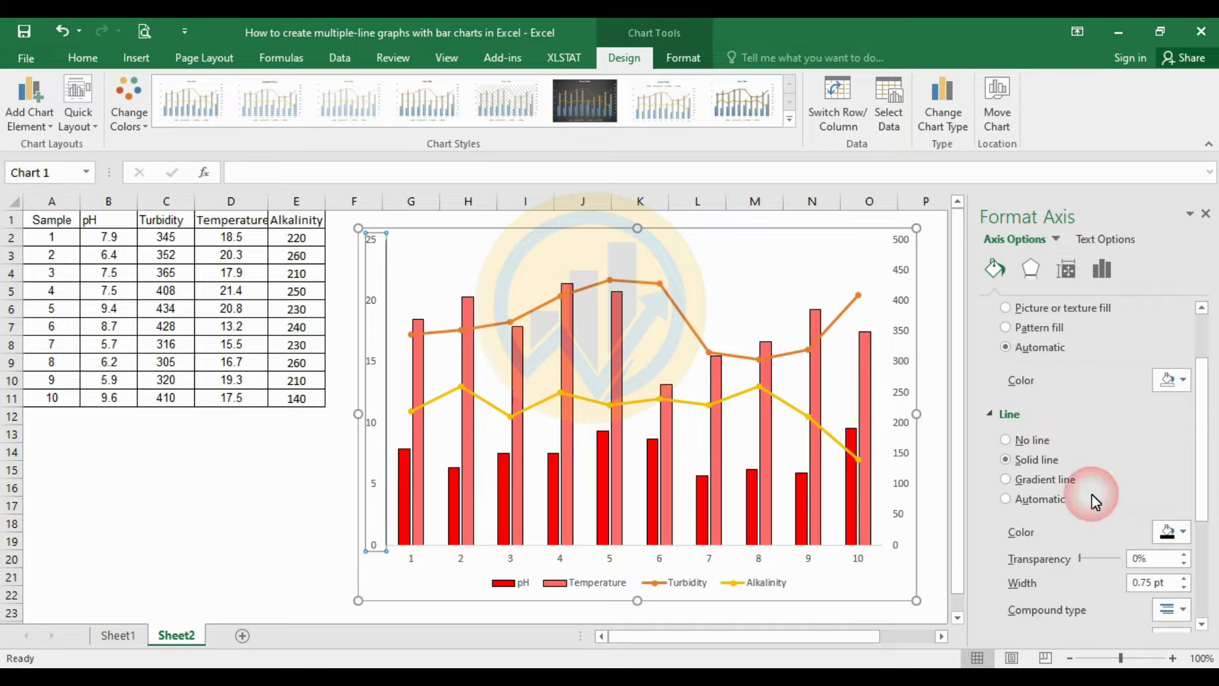
click(1185, 578)
click(1185, 578)
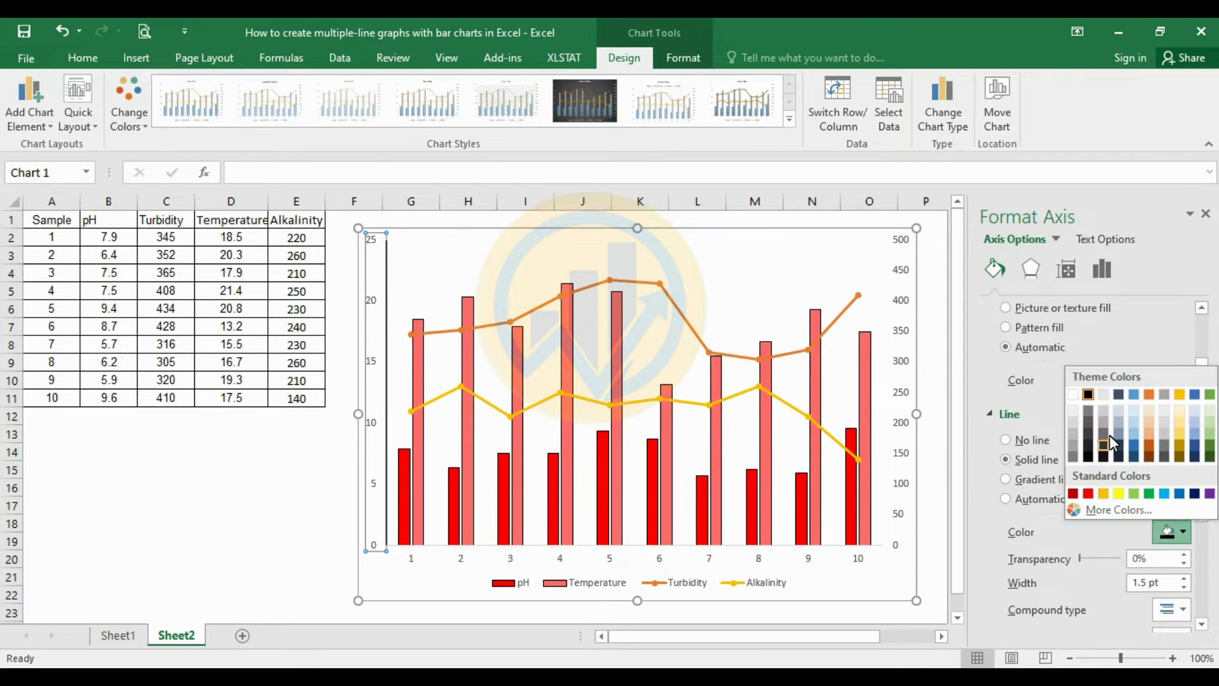
click(1088, 493)
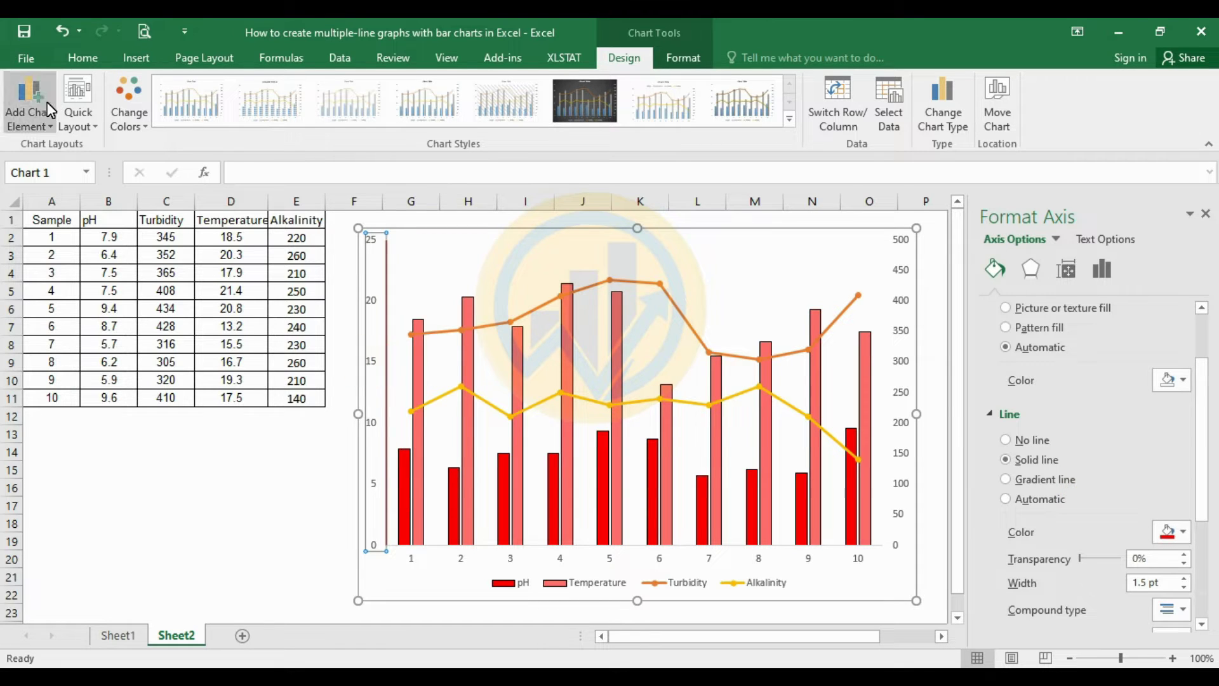
- Make the primary vertical axis labels red and bold with font size 10
click(83, 57)
click(337, 136)
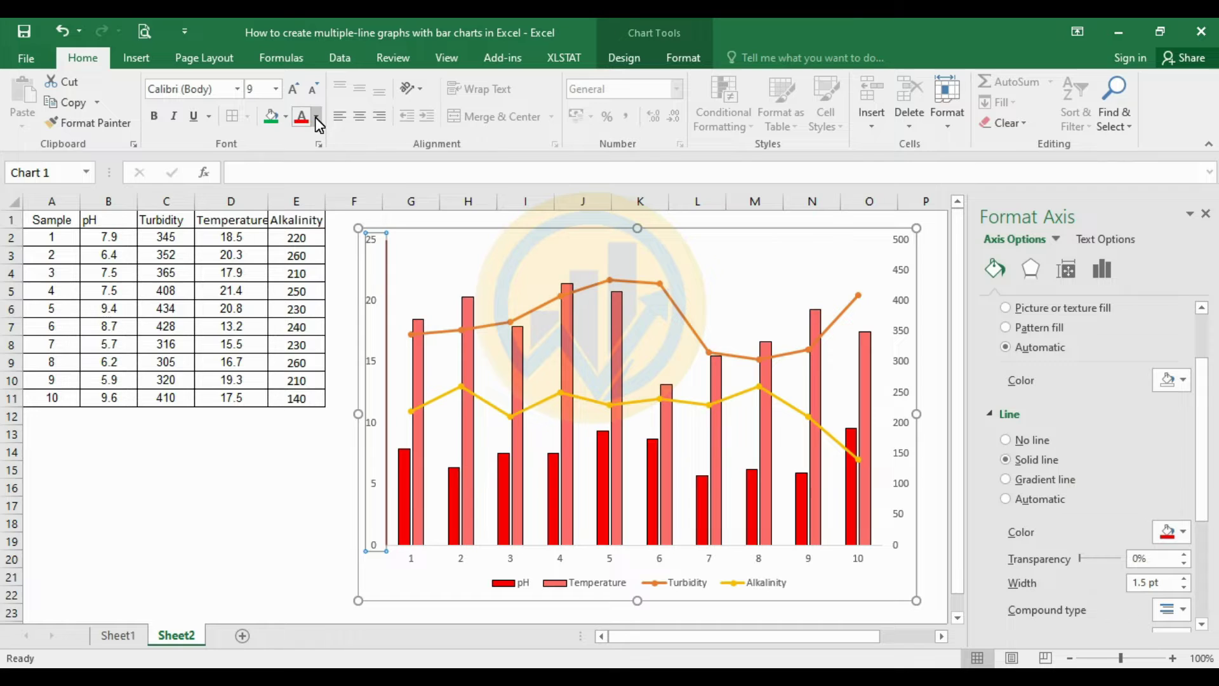
click(316, 117)
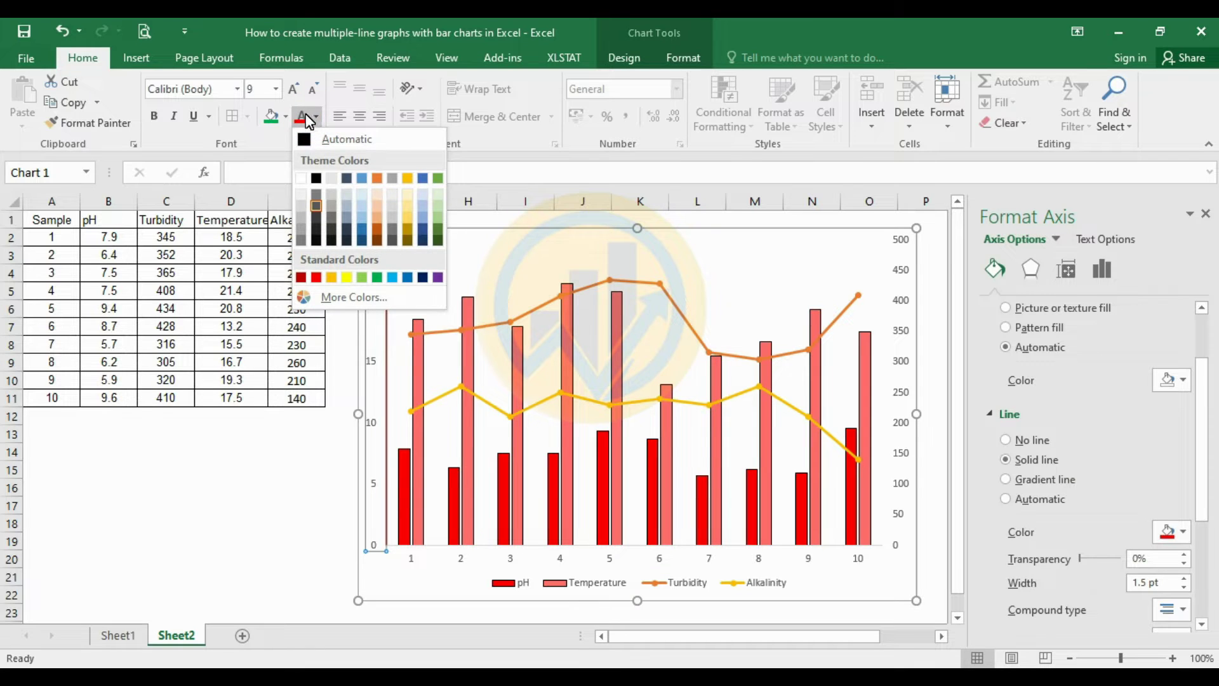
click(305, 118)
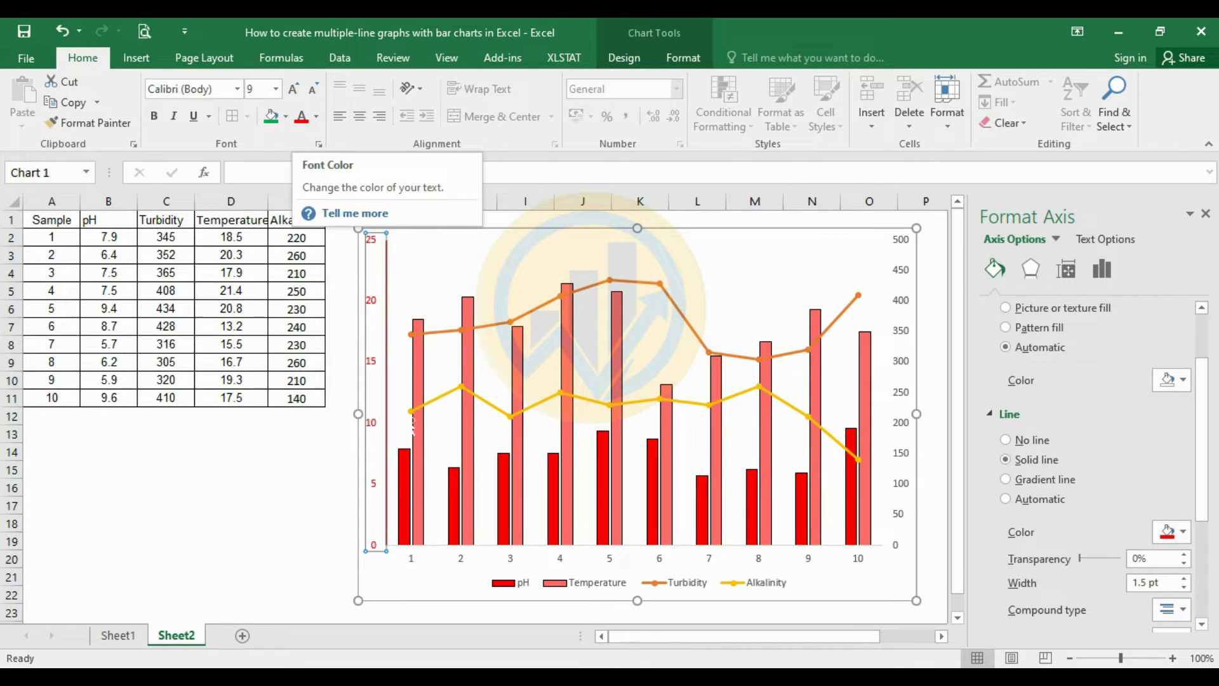
click(154, 116)
click(293, 90)
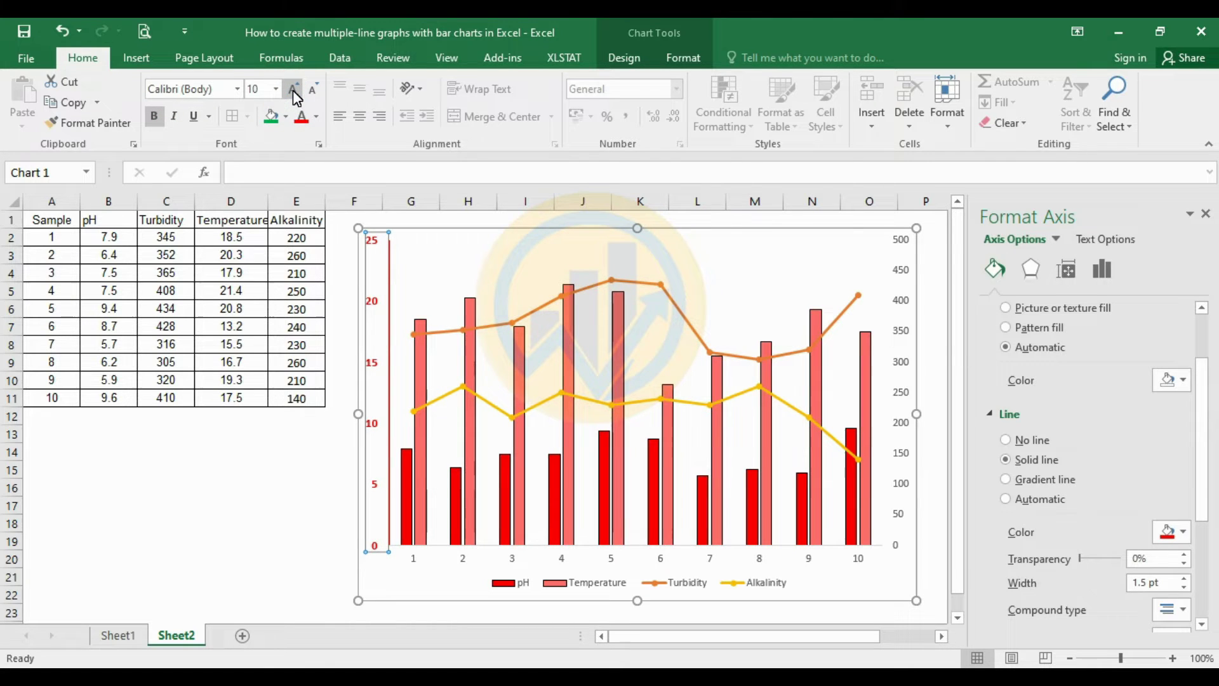
- Change the Turbidity series line to standard dark blue
click(692, 402)
click(710, 405)
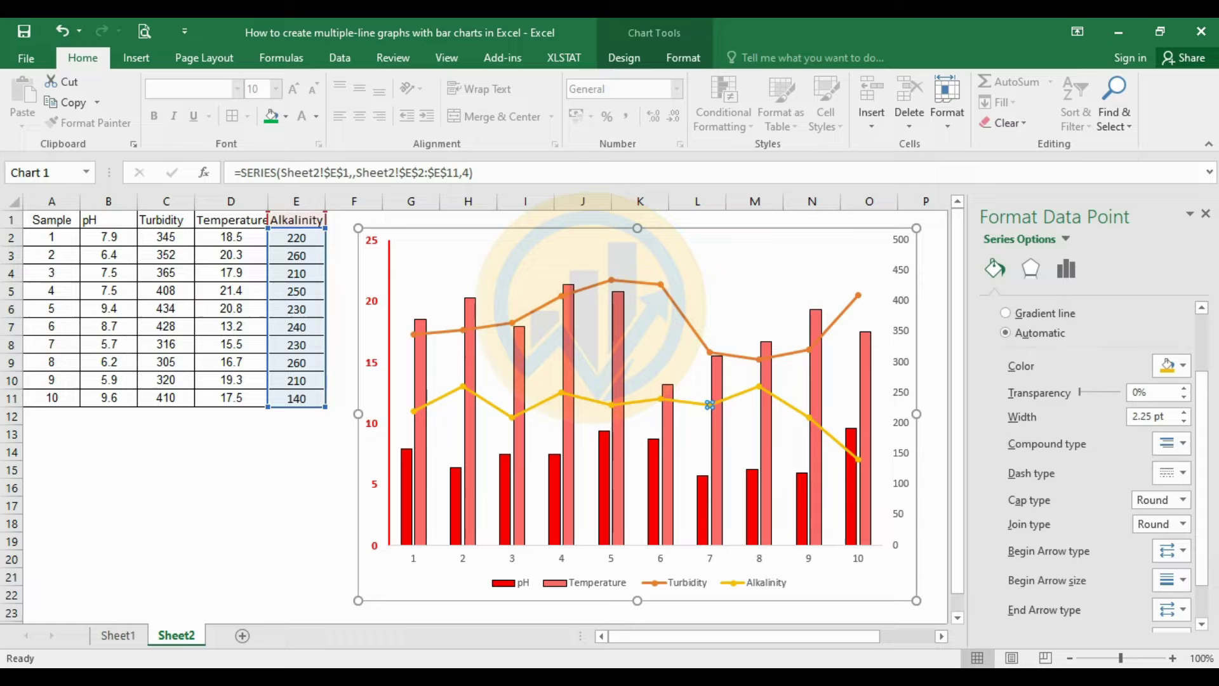
click(730, 278)
click(714, 227)
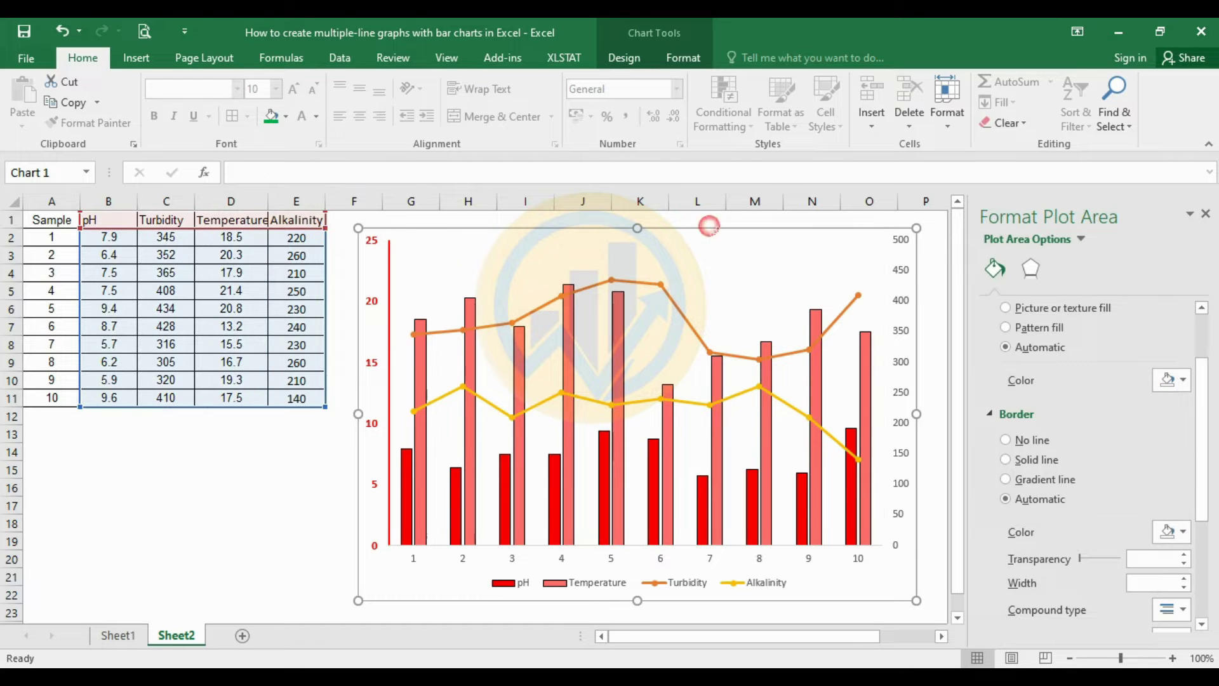
click(682, 320)
scroll(1078, 405, up, 2)
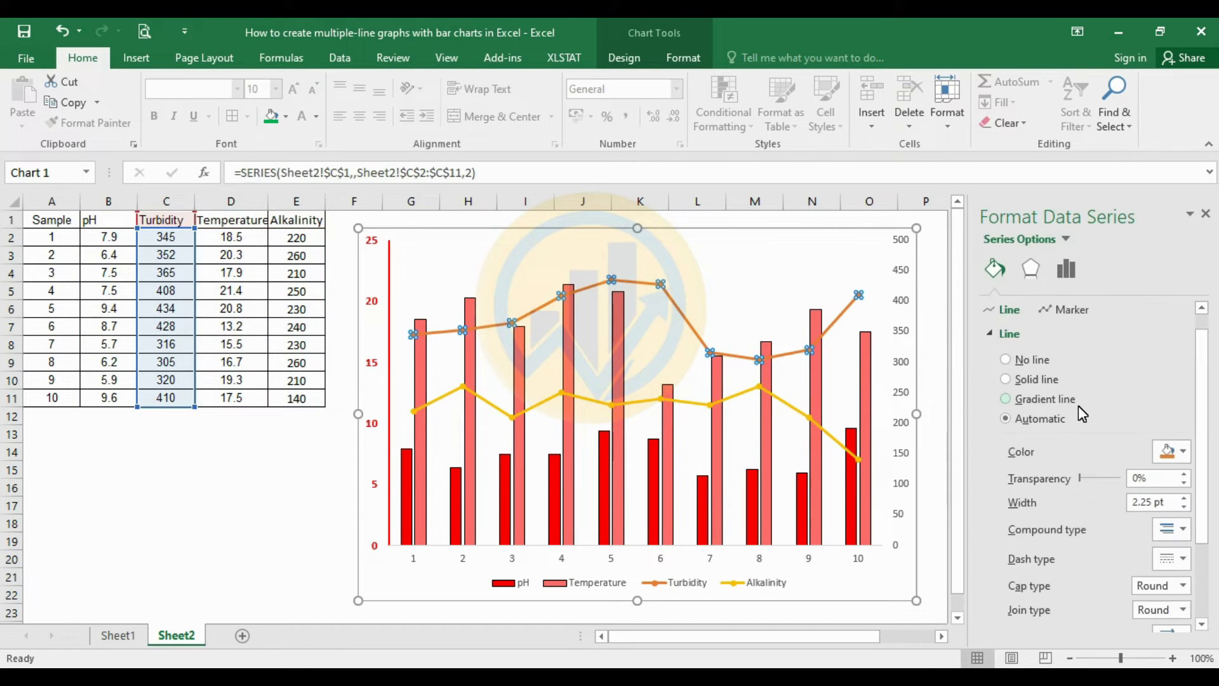
click(1185, 452)
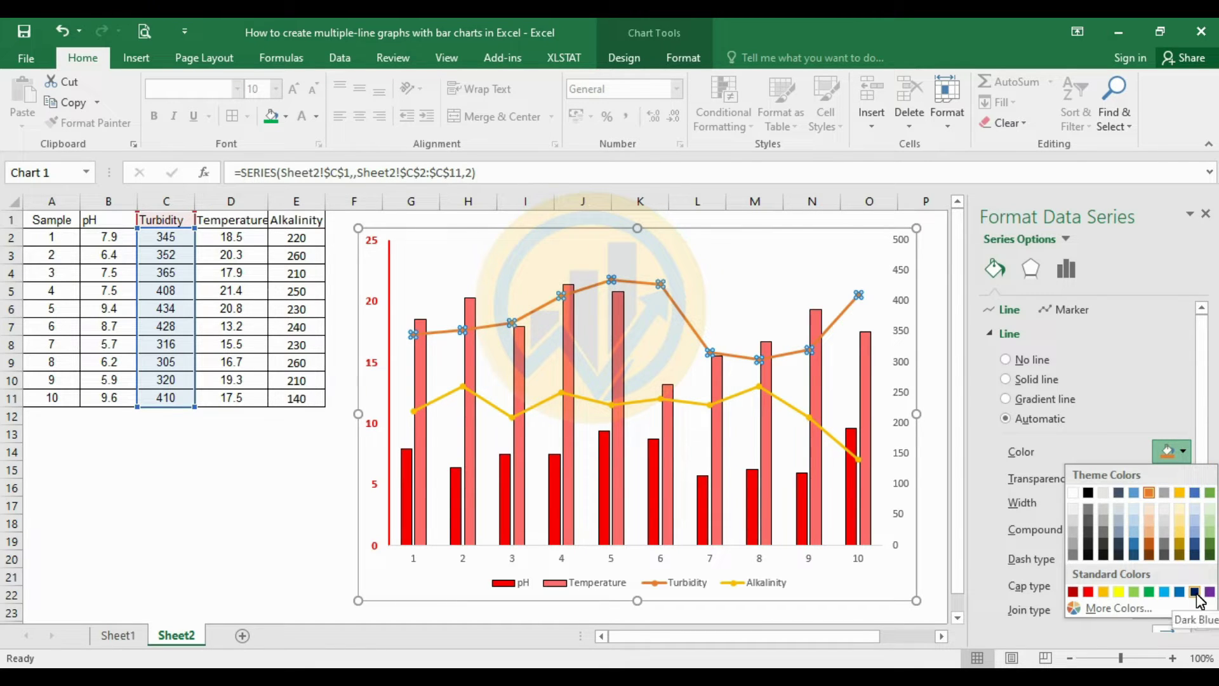
click(1194, 592)
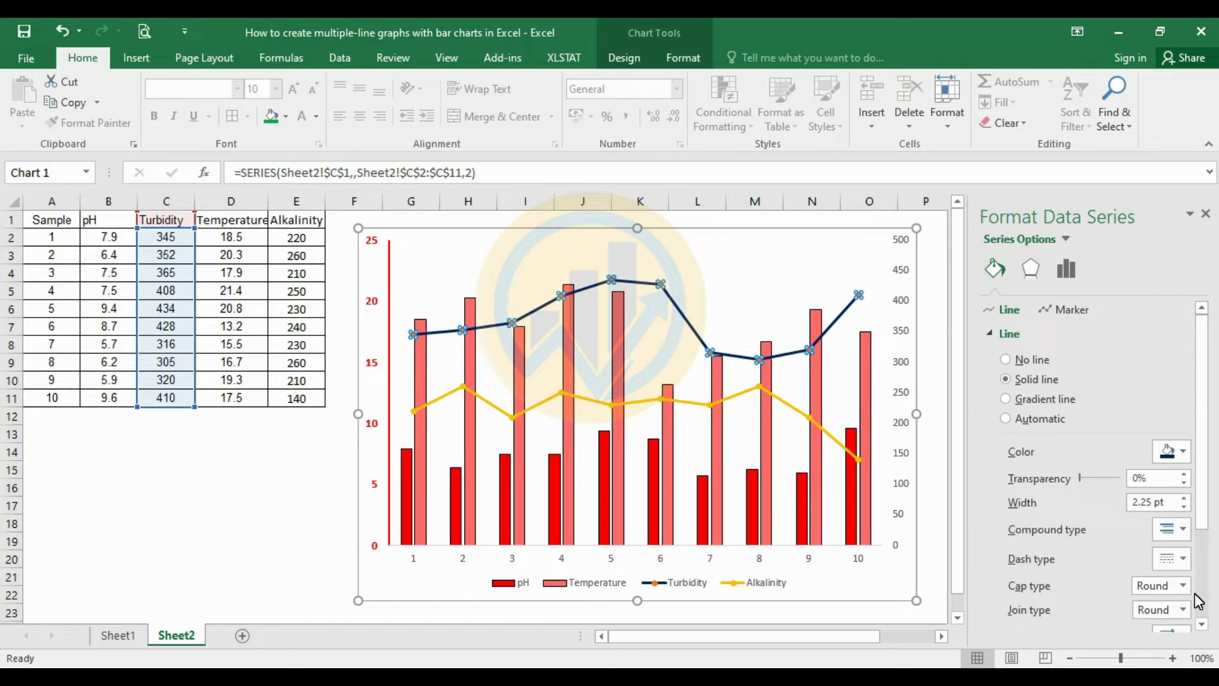
- Colour the Alkalinity series line standard dark blue with 45% transparency
click(741, 394)
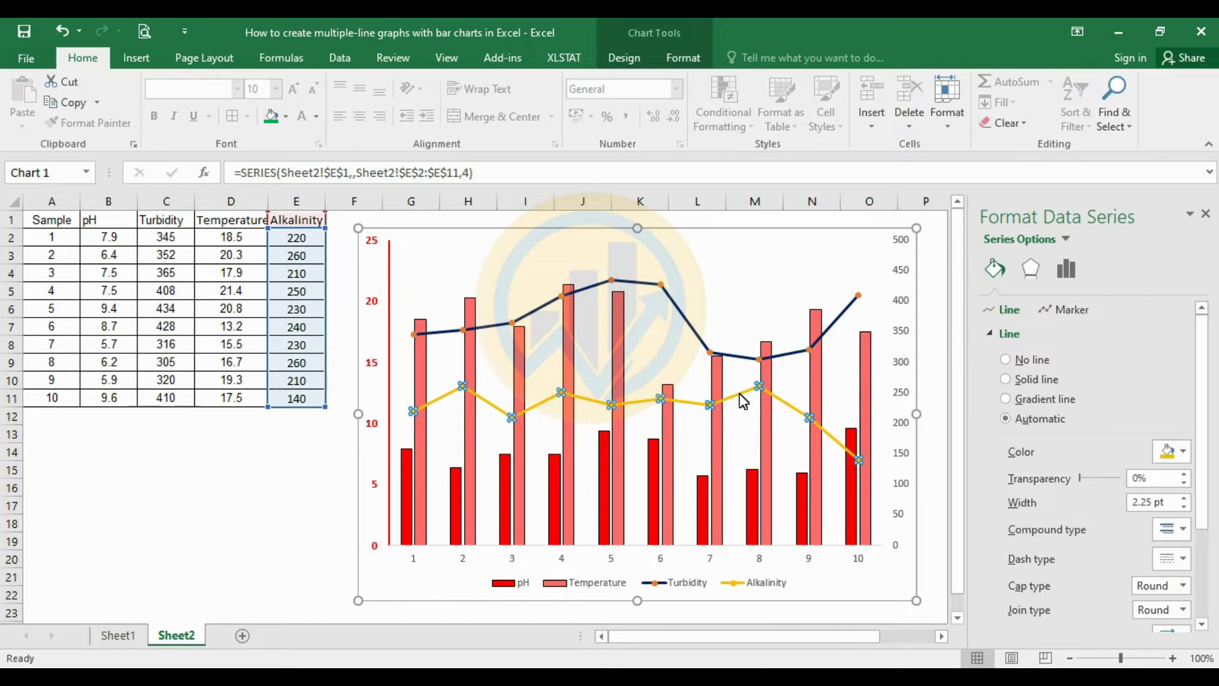
click(1181, 451)
click(1195, 592)
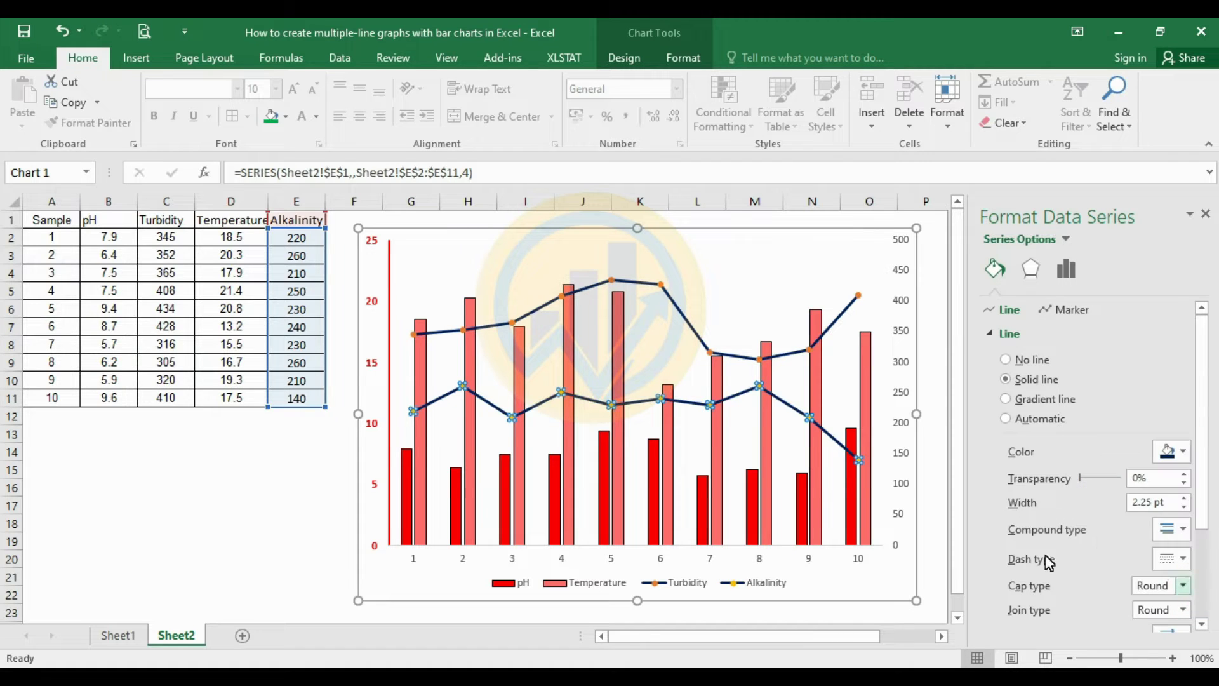
drag(1085, 477, 1102, 479)
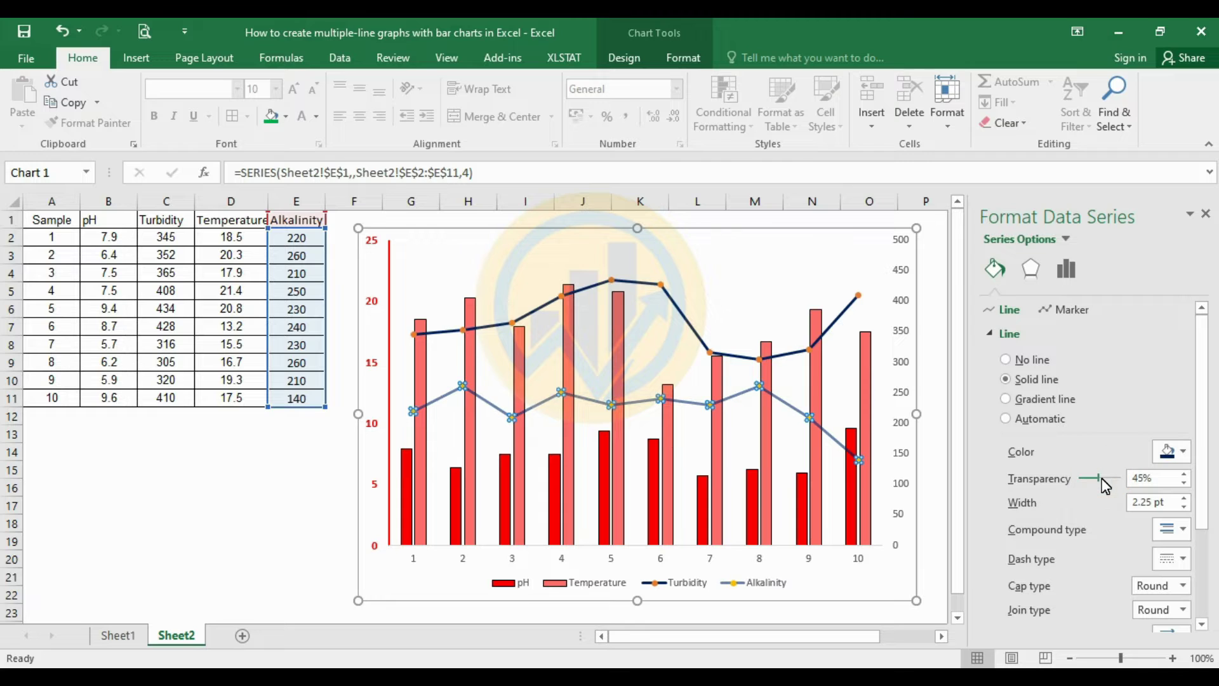
click(1106, 484)
- Format the secondary vertical axis line as solid dark blue with a width of 1.5 pt
click(903, 392)
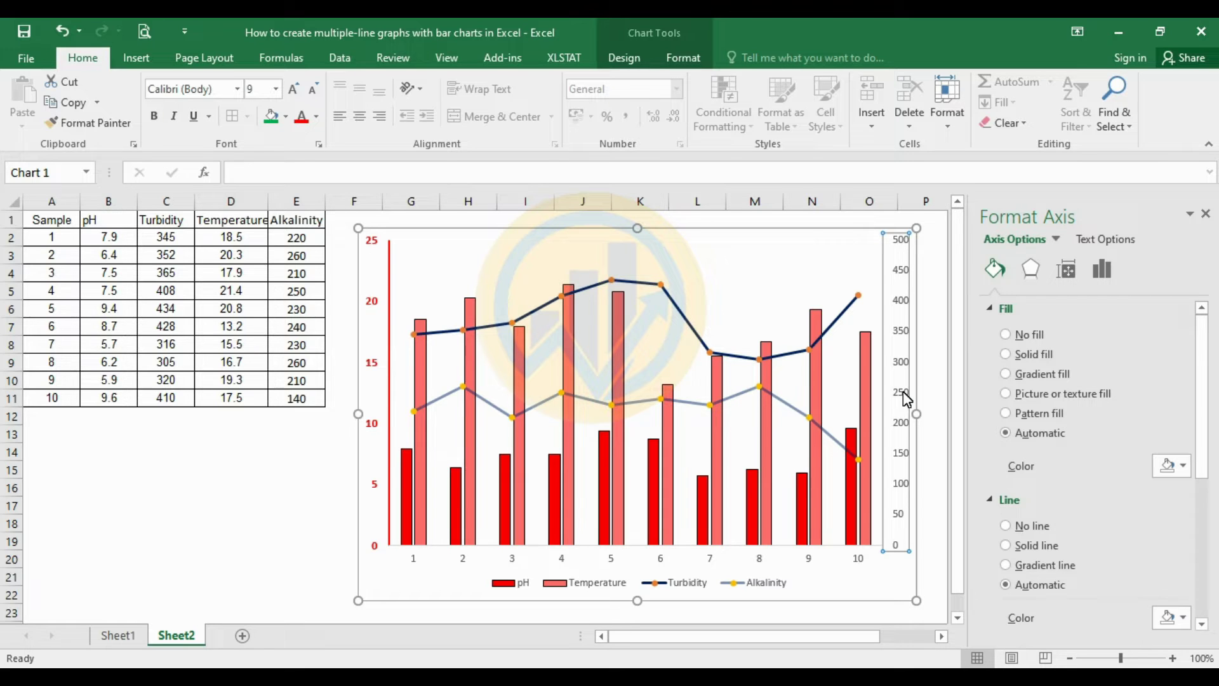
scroll(1092, 495, down, 3)
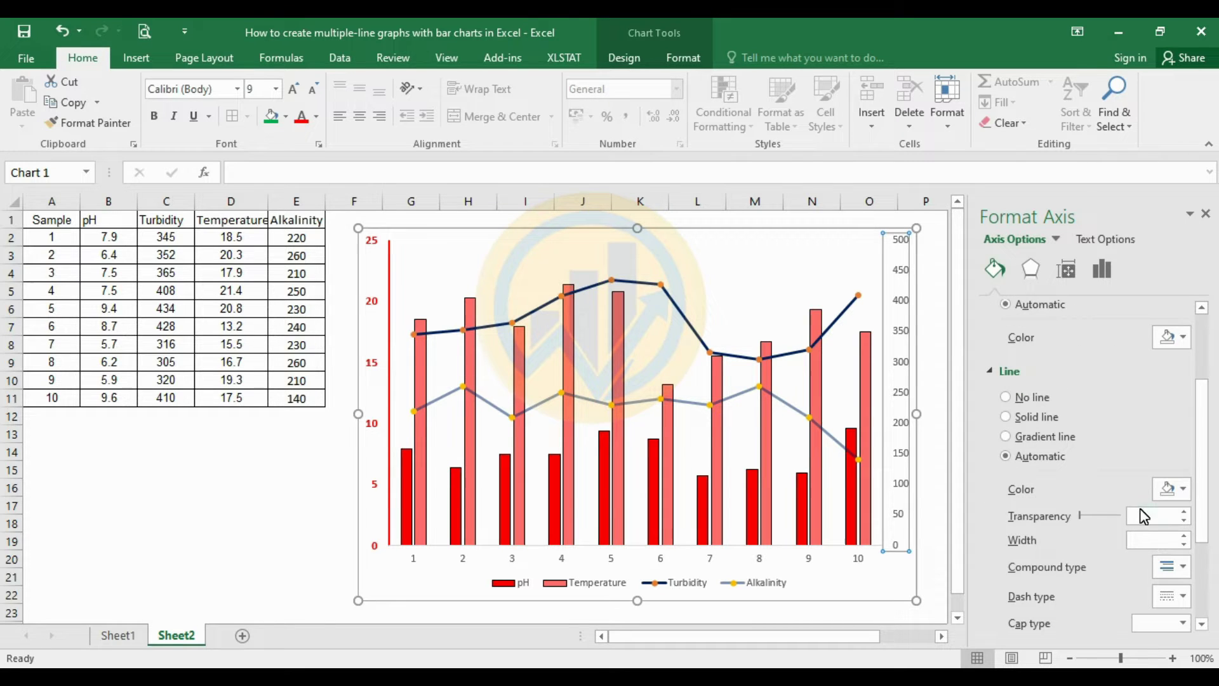
click(1184, 489)
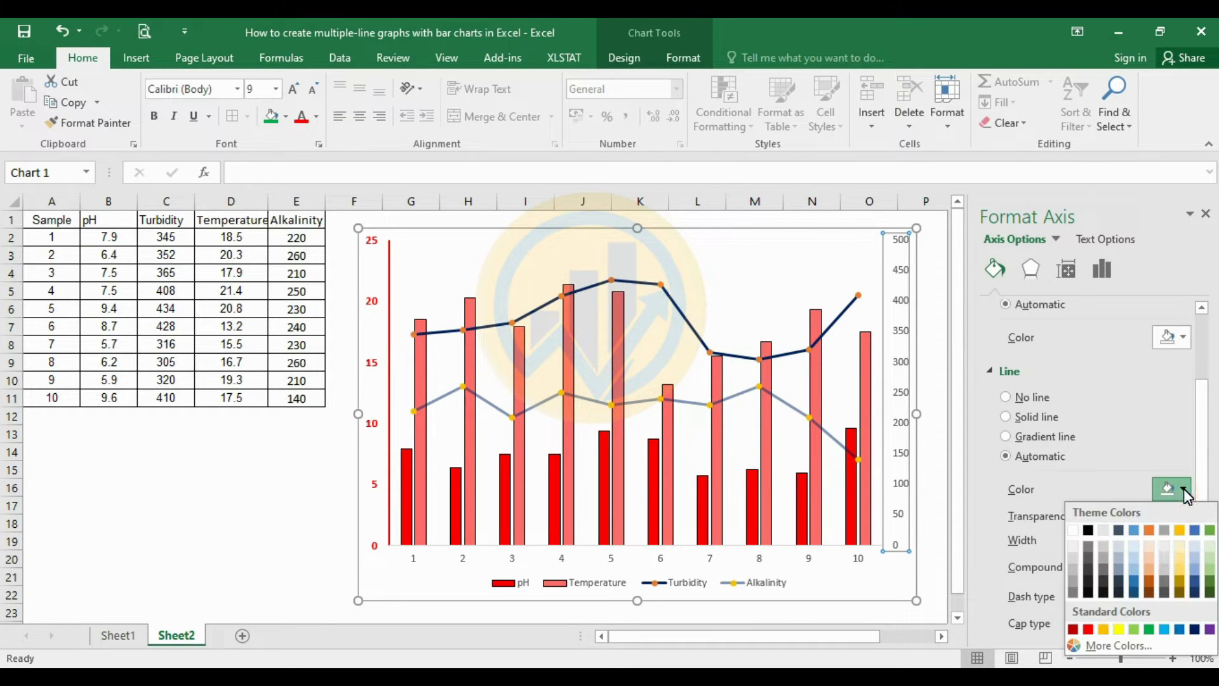
click(1195, 629)
click(1184, 536)
click(1184, 536)
click(1184, 536)
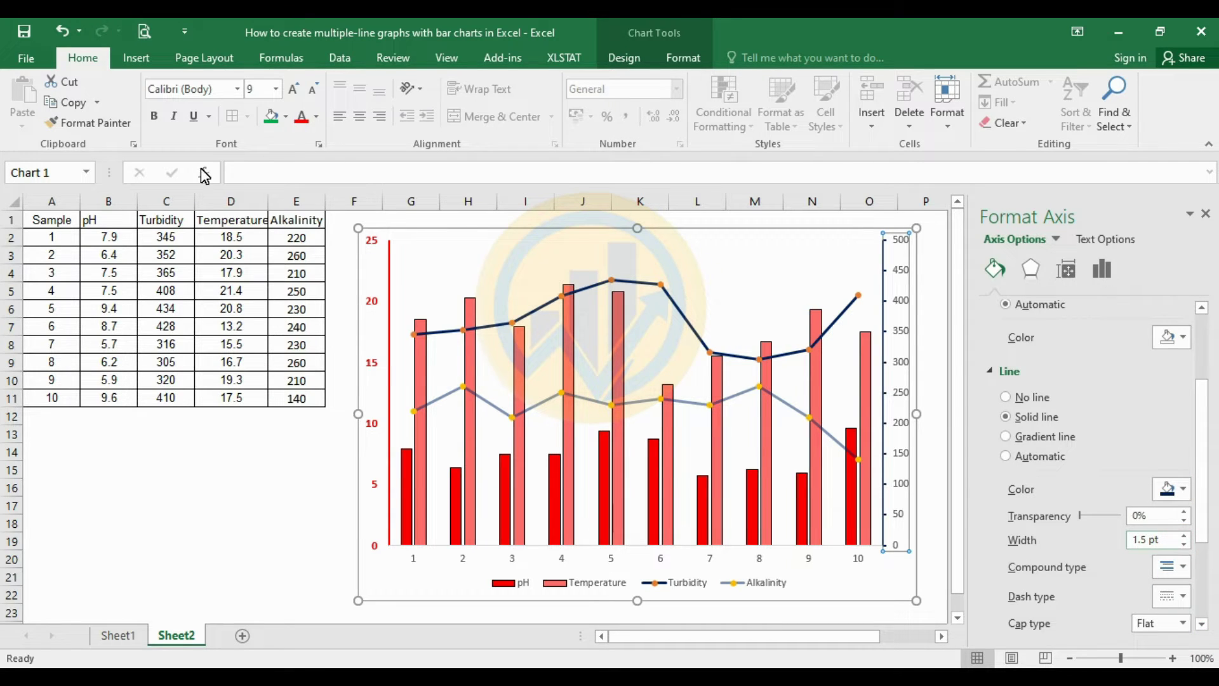
- Make the secondary vertical axis labels dark blue and bold with font size 10
click(316, 116)
click(422, 276)
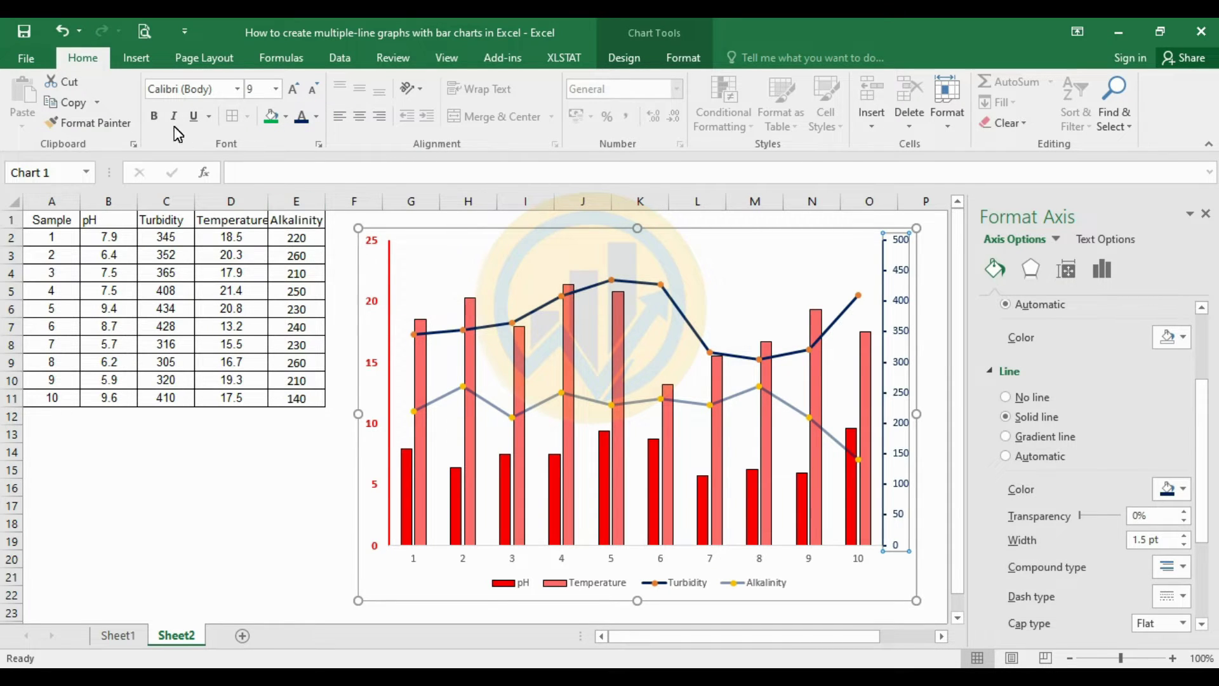
click(154, 116)
click(294, 88)
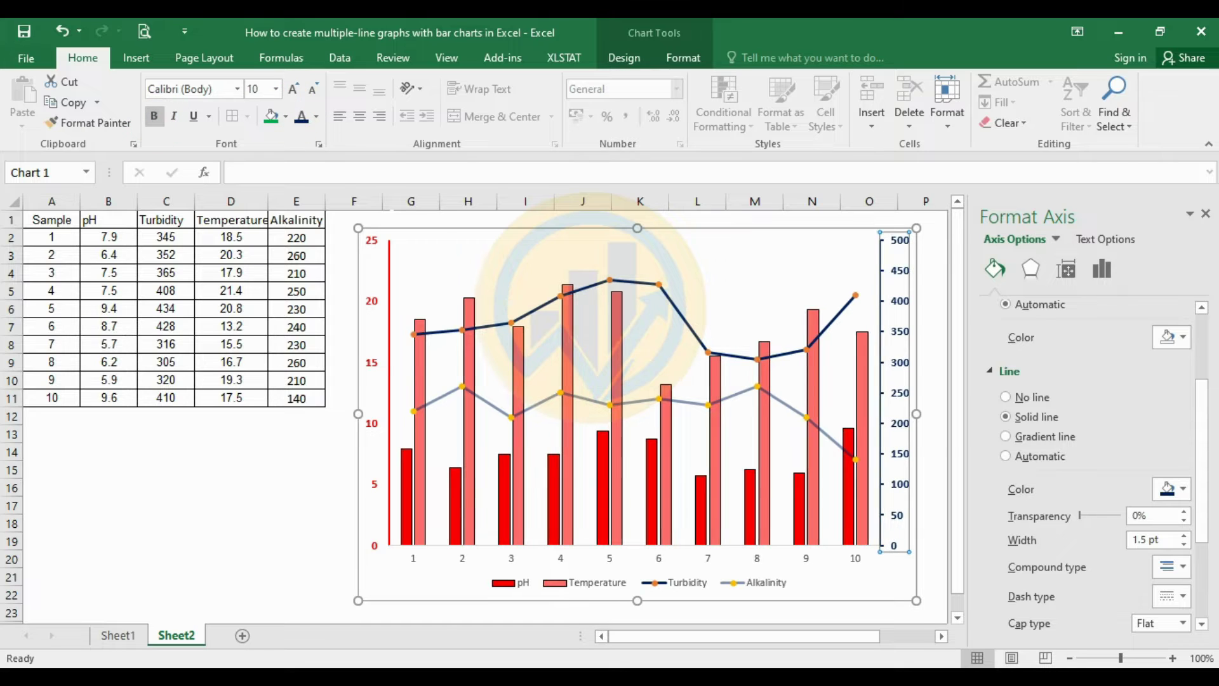
- Give the plot area a solid black border 1.5 pt wide and deselect the chart
click(438, 267)
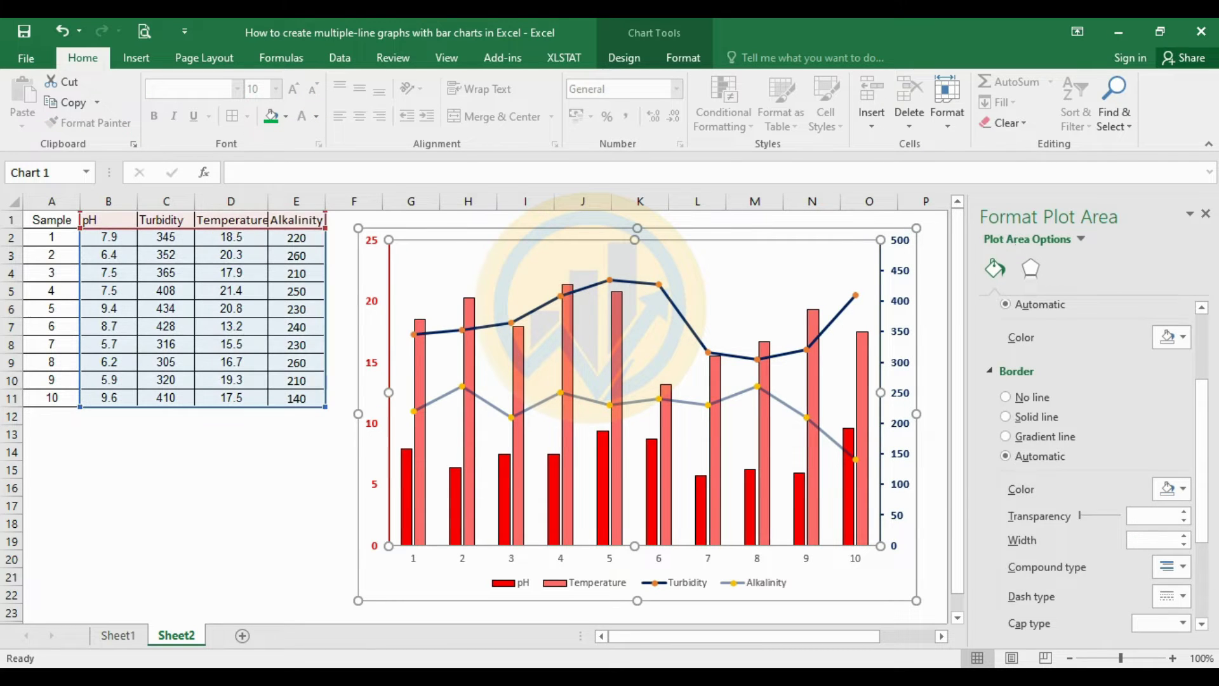
click(1171, 490)
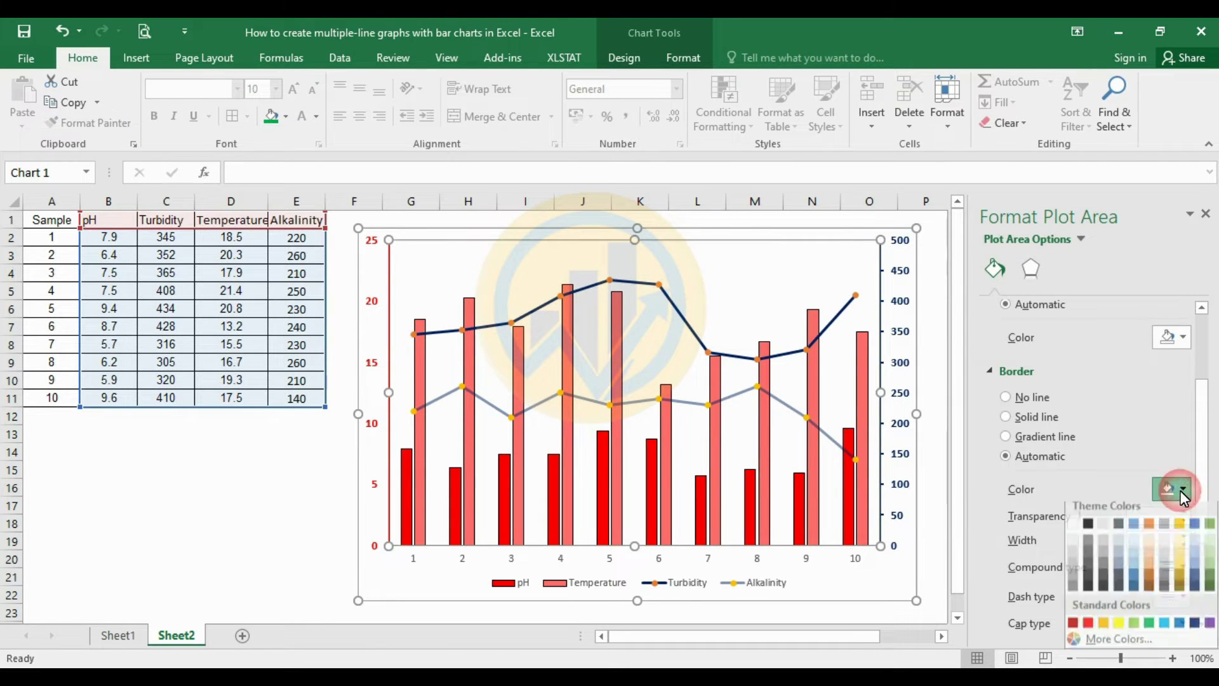
click(1087, 530)
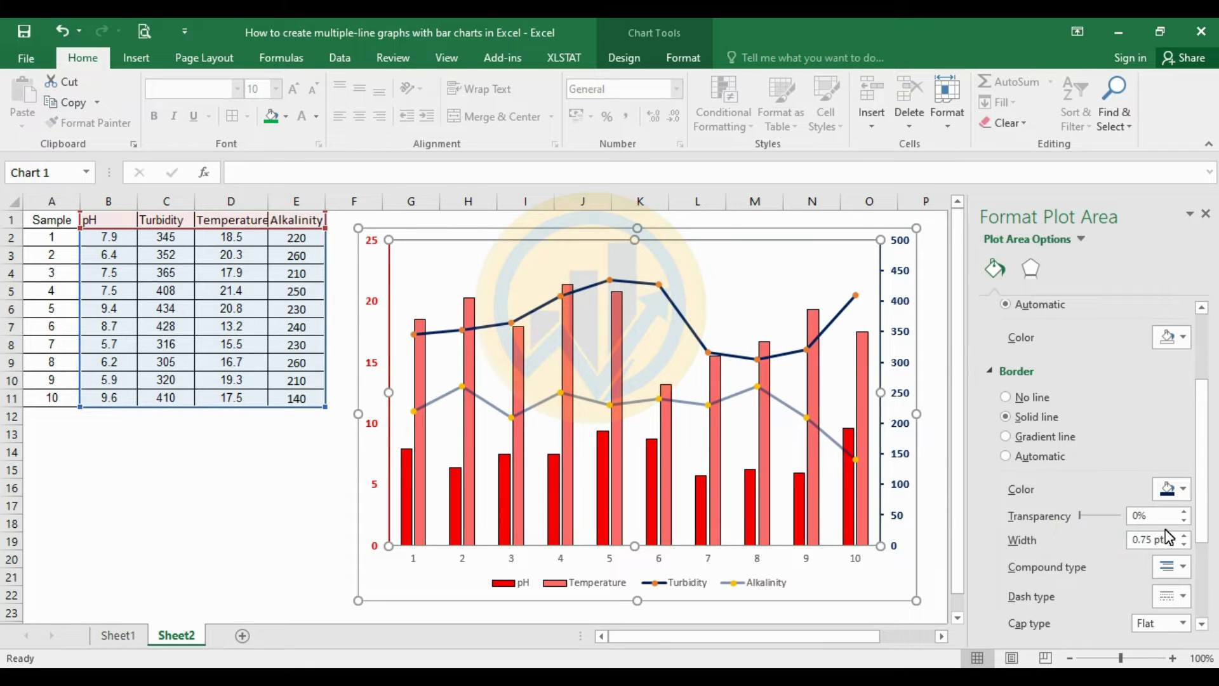
click(1183, 491)
click(1089, 530)
click(1185, 537)
click(1185, 537)
click(1185, 536)
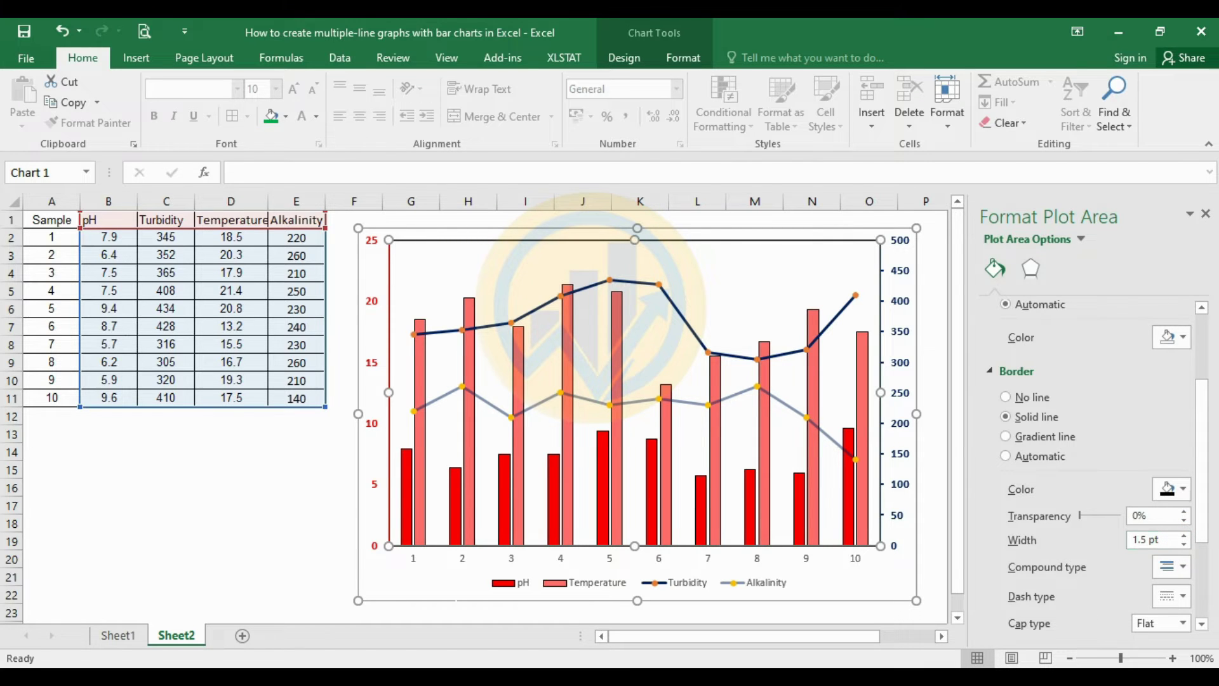
click(230, 505)
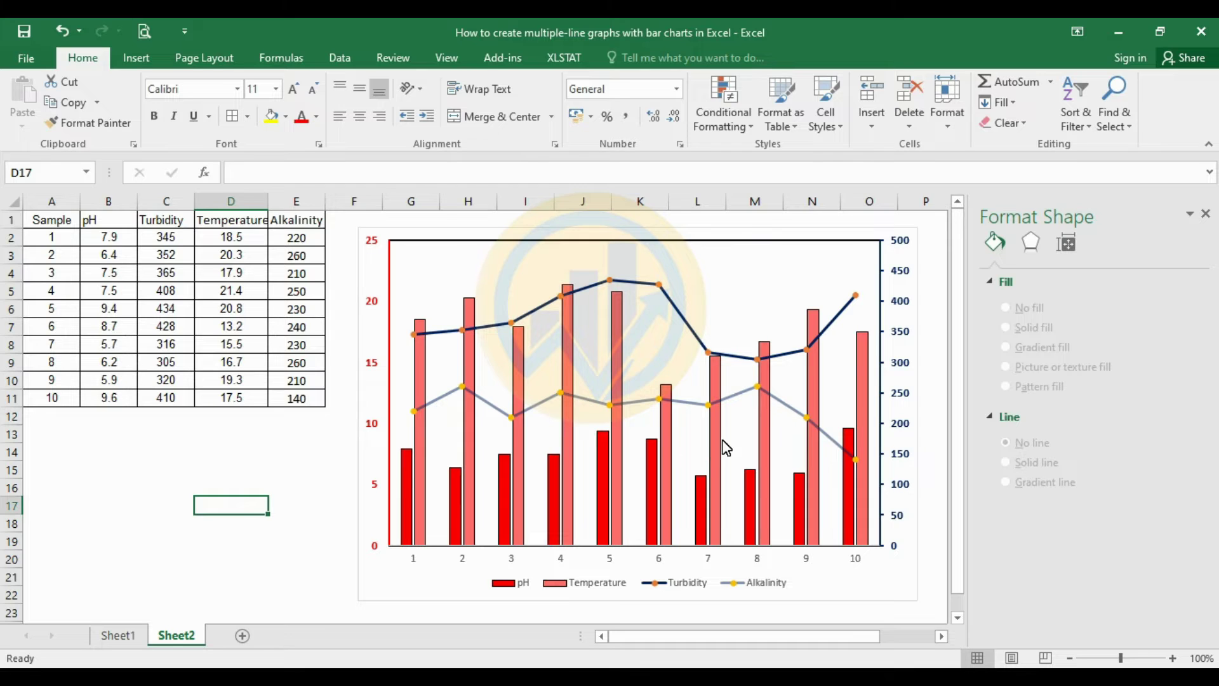
- Format the horizontal axis line as solid black with a width of 1.5 pt
click(710, 555)
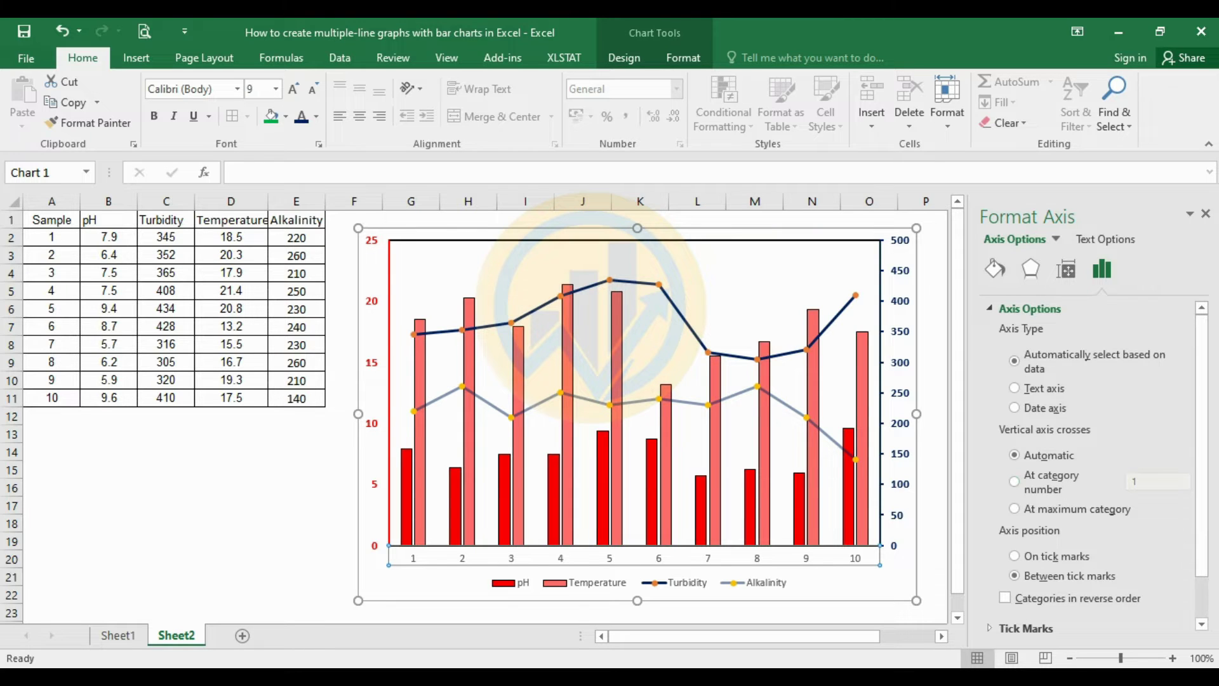
scroll(1102, 450, down, 2)
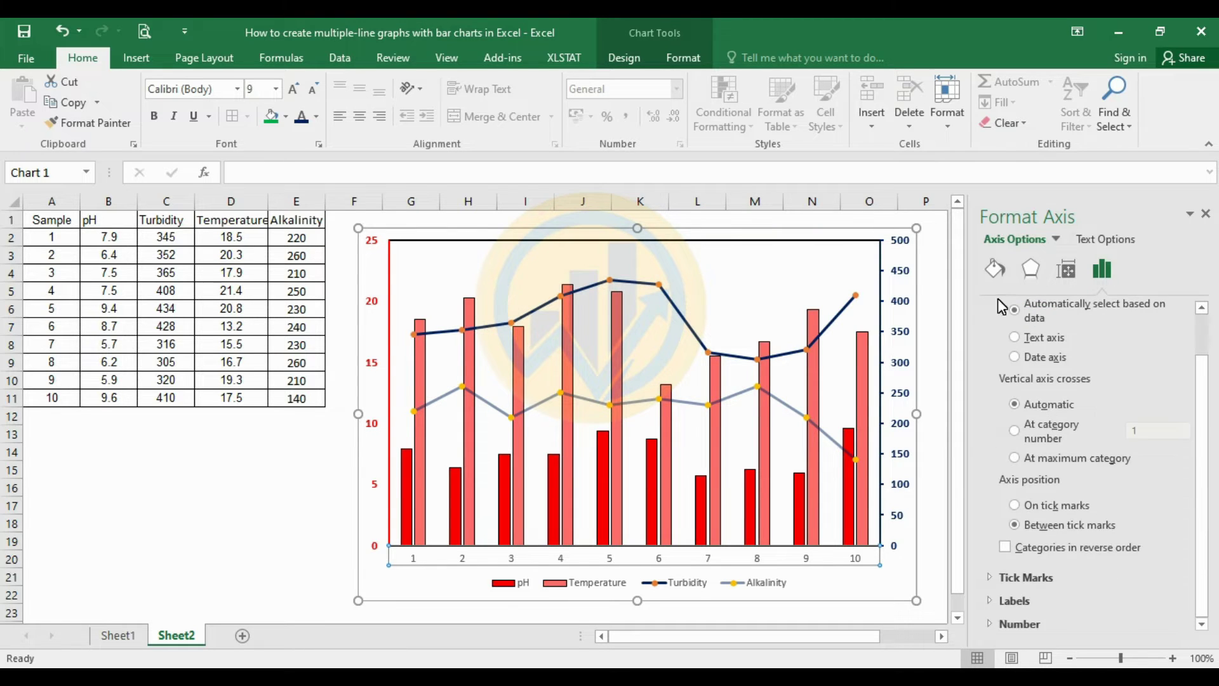
click(993, 267)
scroll(1079, 455, down, 1)
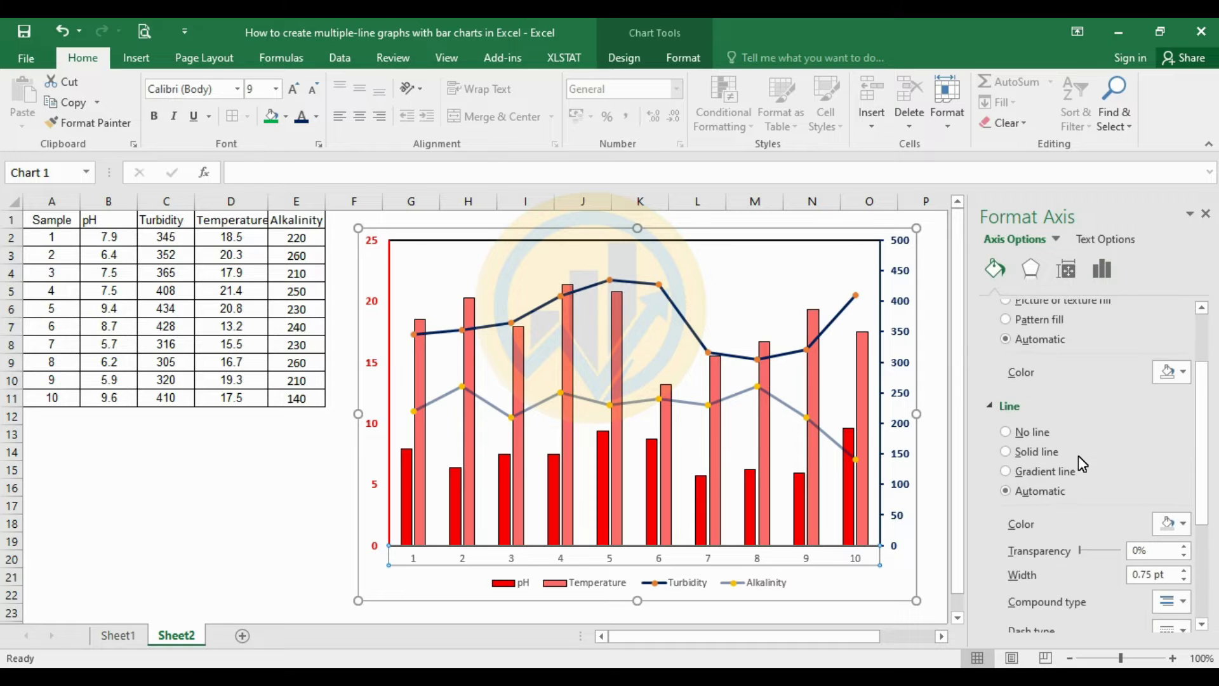
scroll(1029, 490, up, 3)
scroll(1102, 521, down, 3)
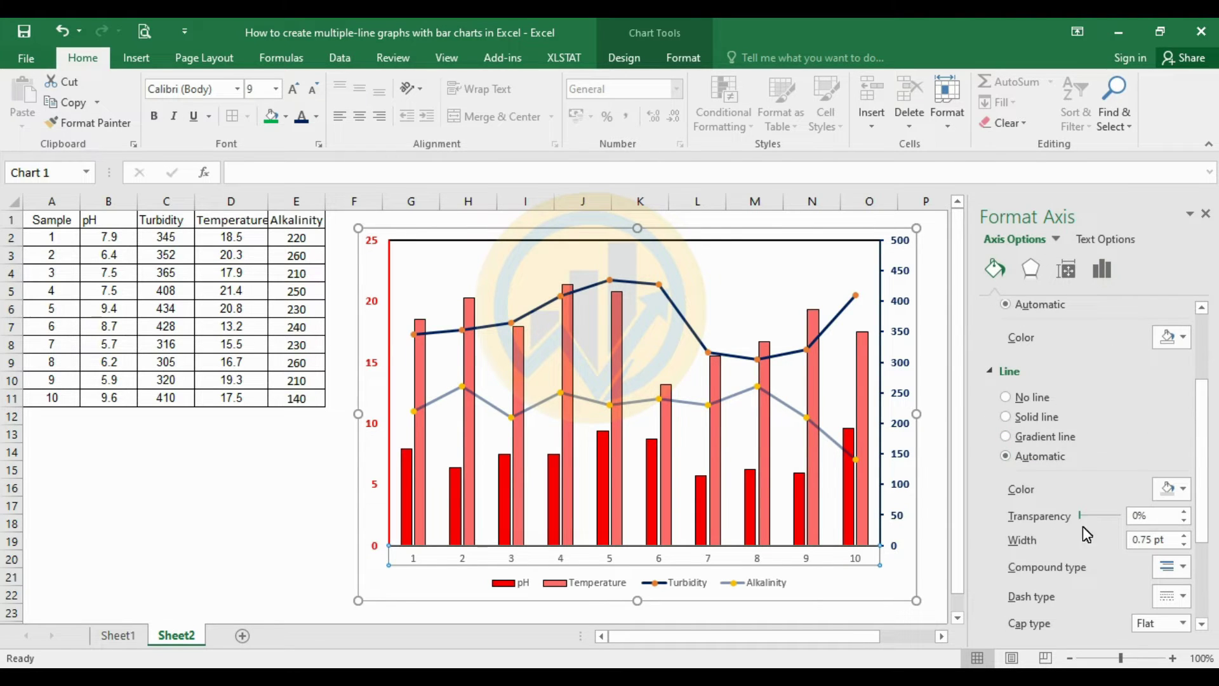
click(1185, 490)
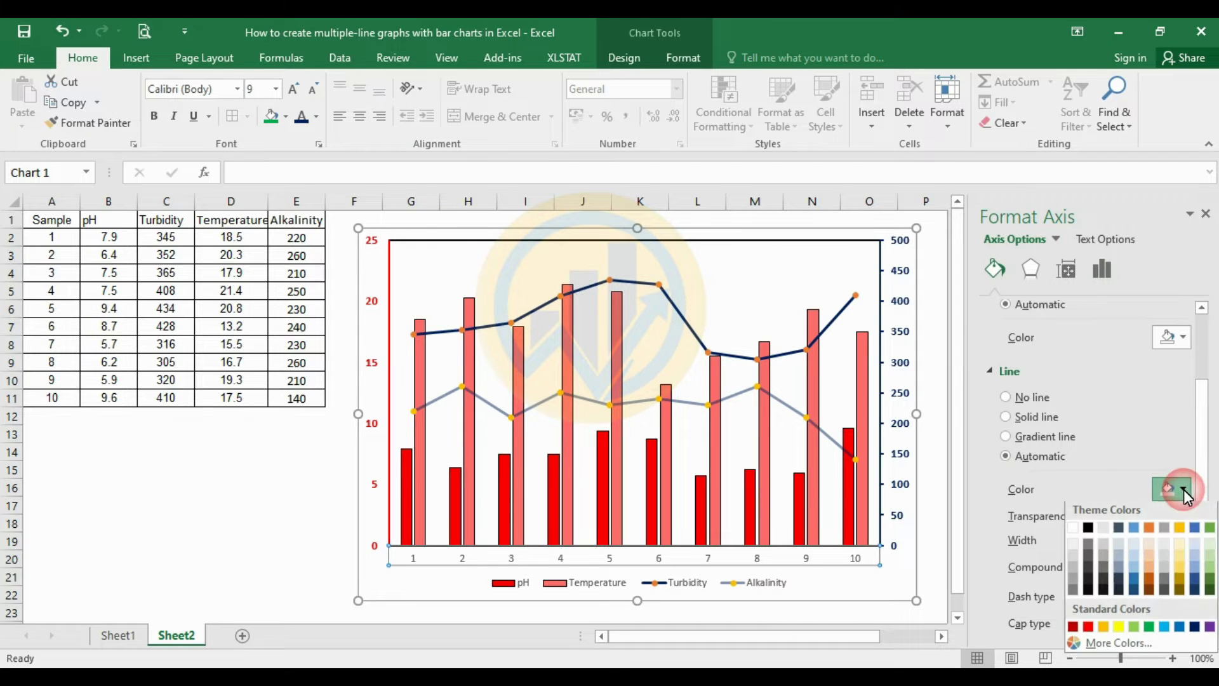
click(1088, 530)
click(1185, 536)
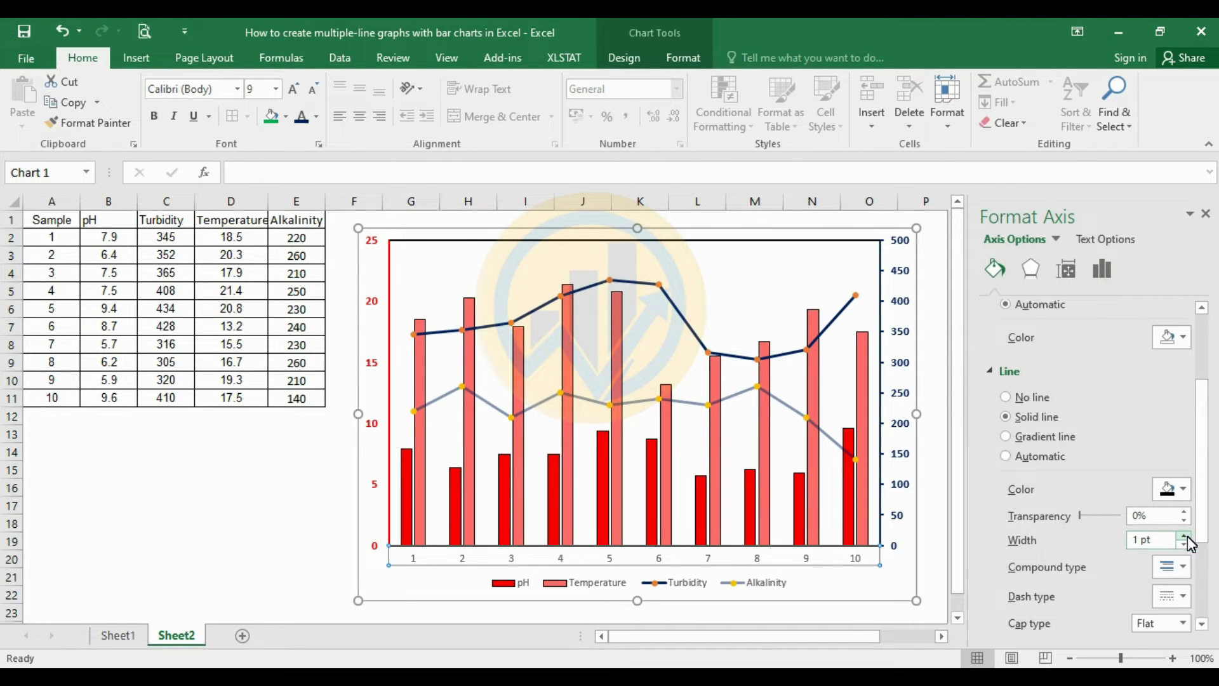
click(1185, 535)
- Make the horizontal axis labels black and bold with font size 10
click(315, 117)
click(316, 175)
click(301, 117)
click(293, 90)
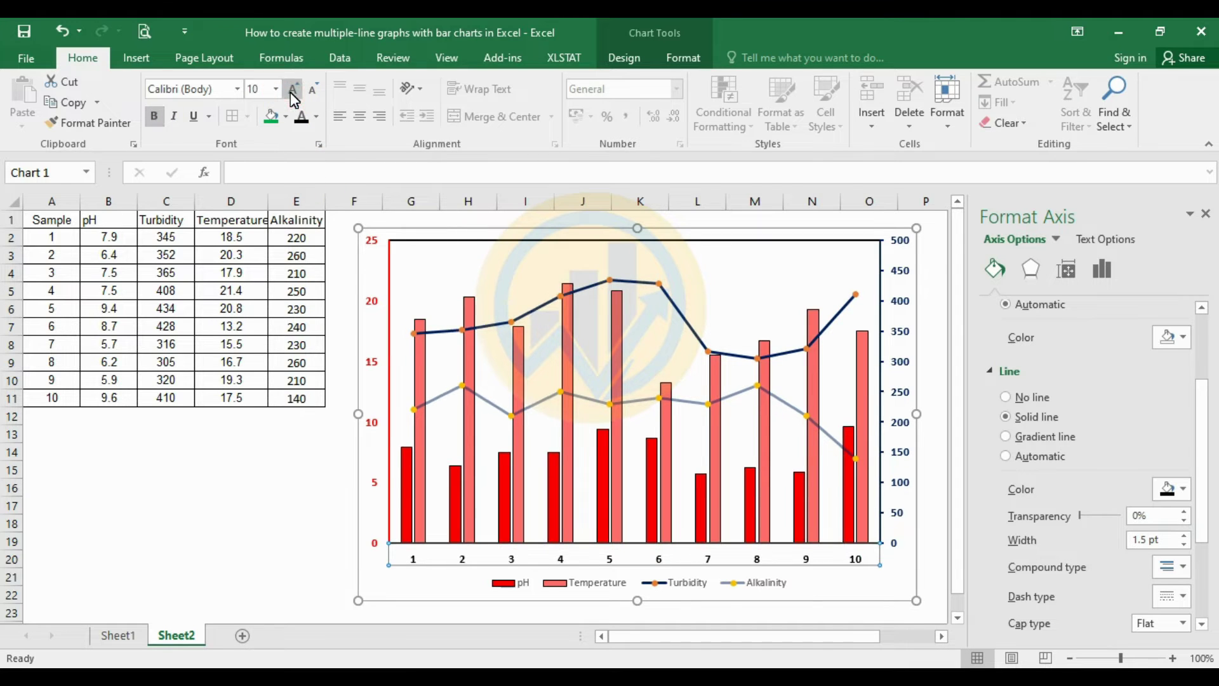
- Set all the chart's text to Times New Roman at font size 12
click(770, 228)
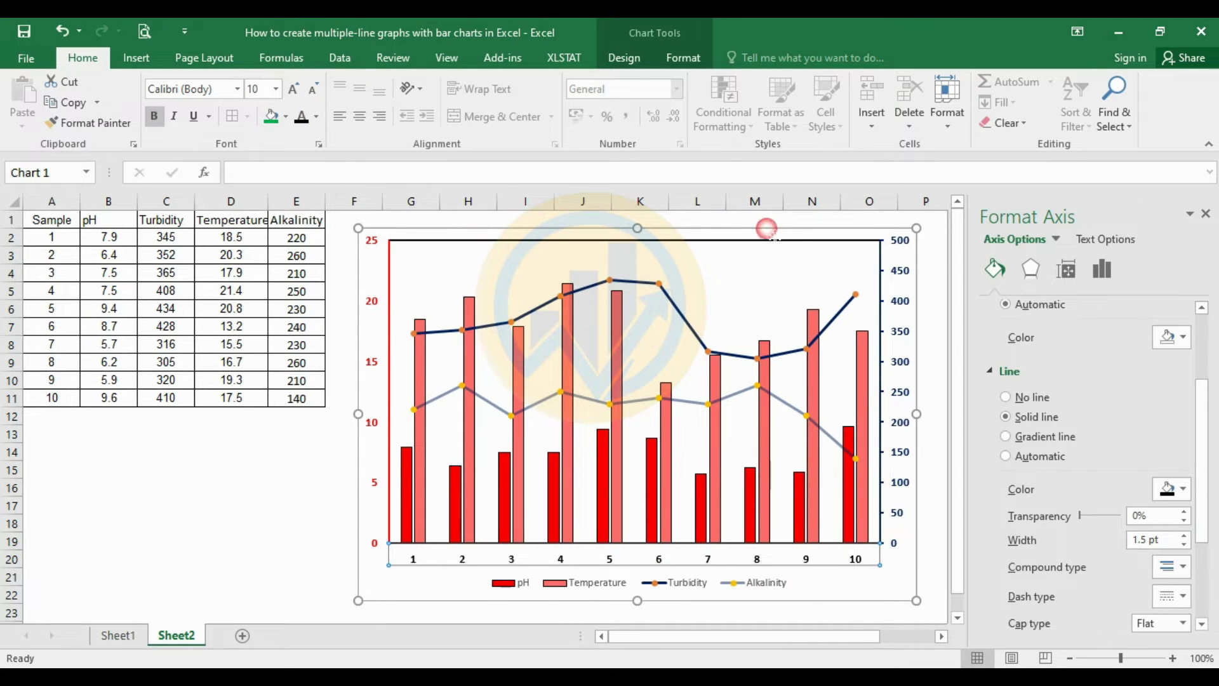
click(238, 89)
text(Times New Roman)
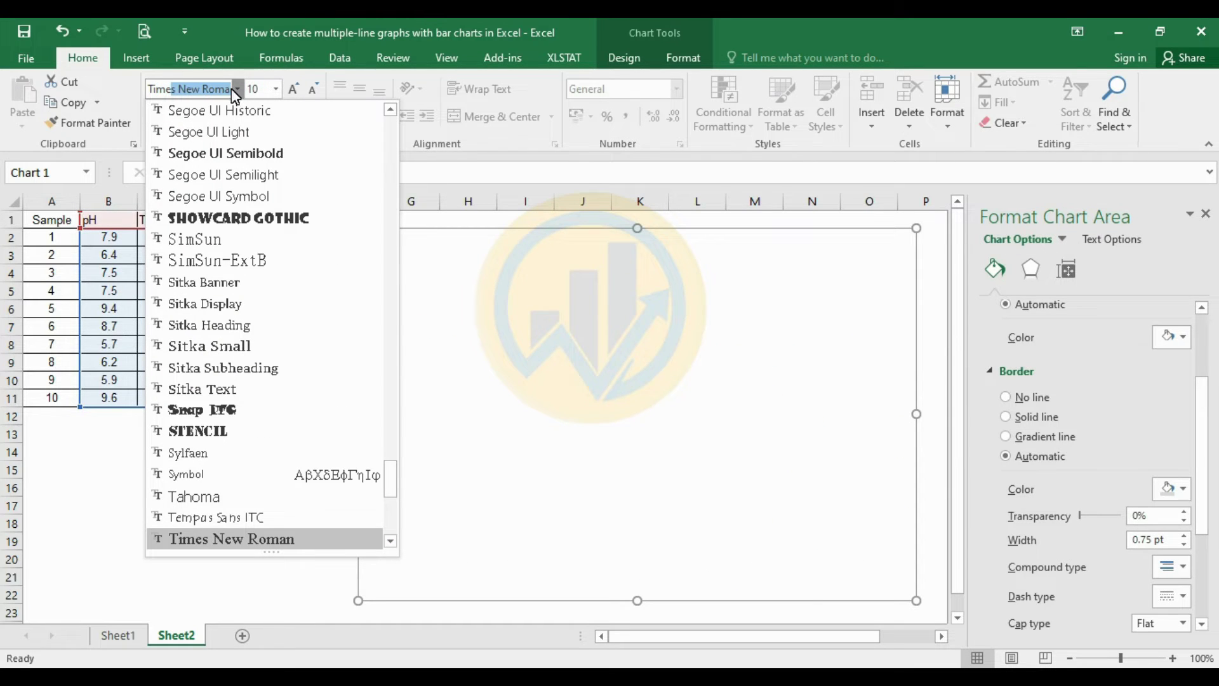
click(275, 539)
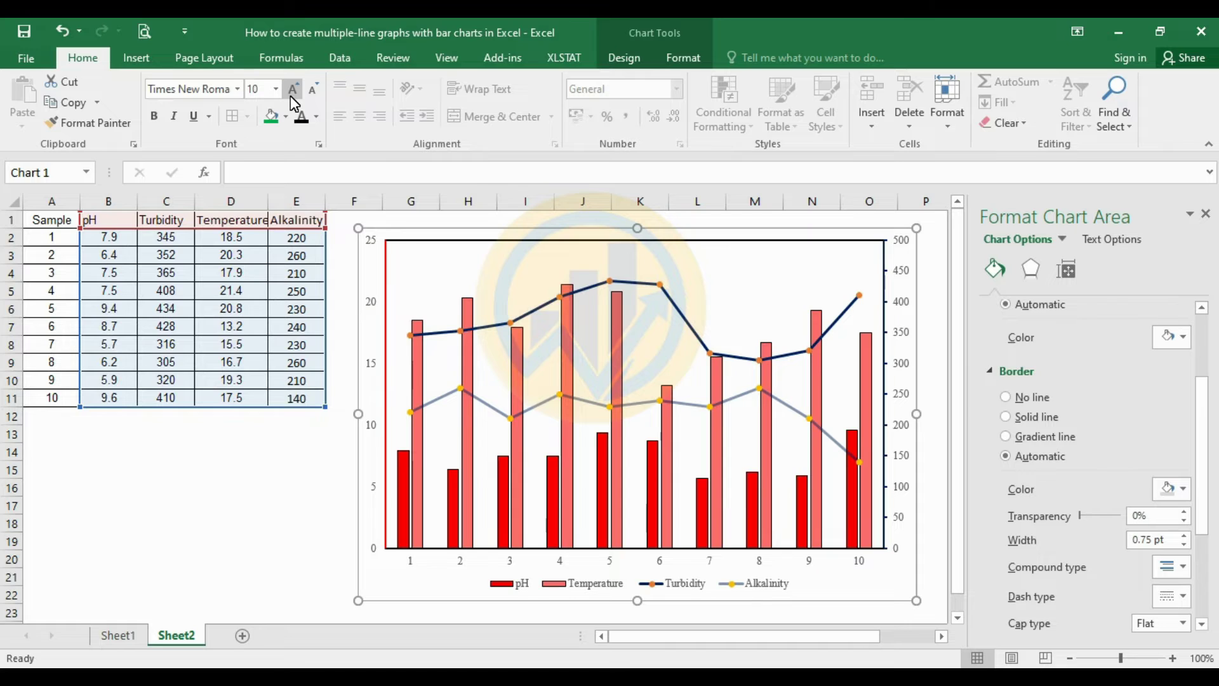
click(292, 90)
click(292, 90)
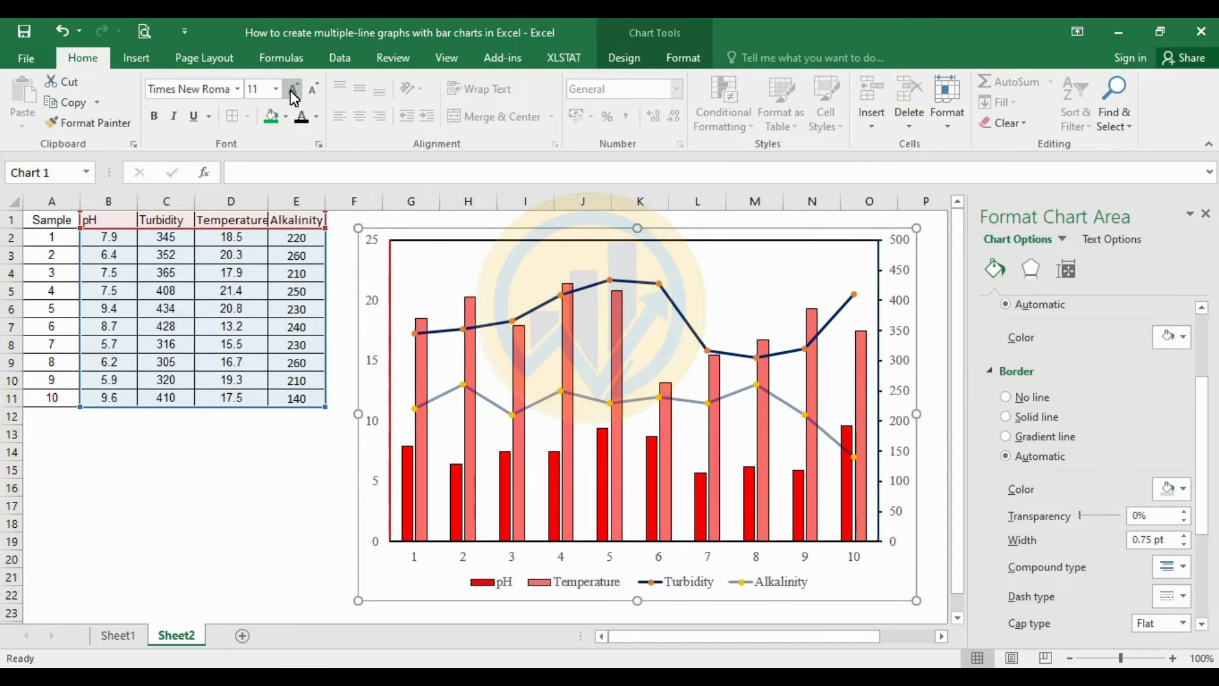
click(292, 90)
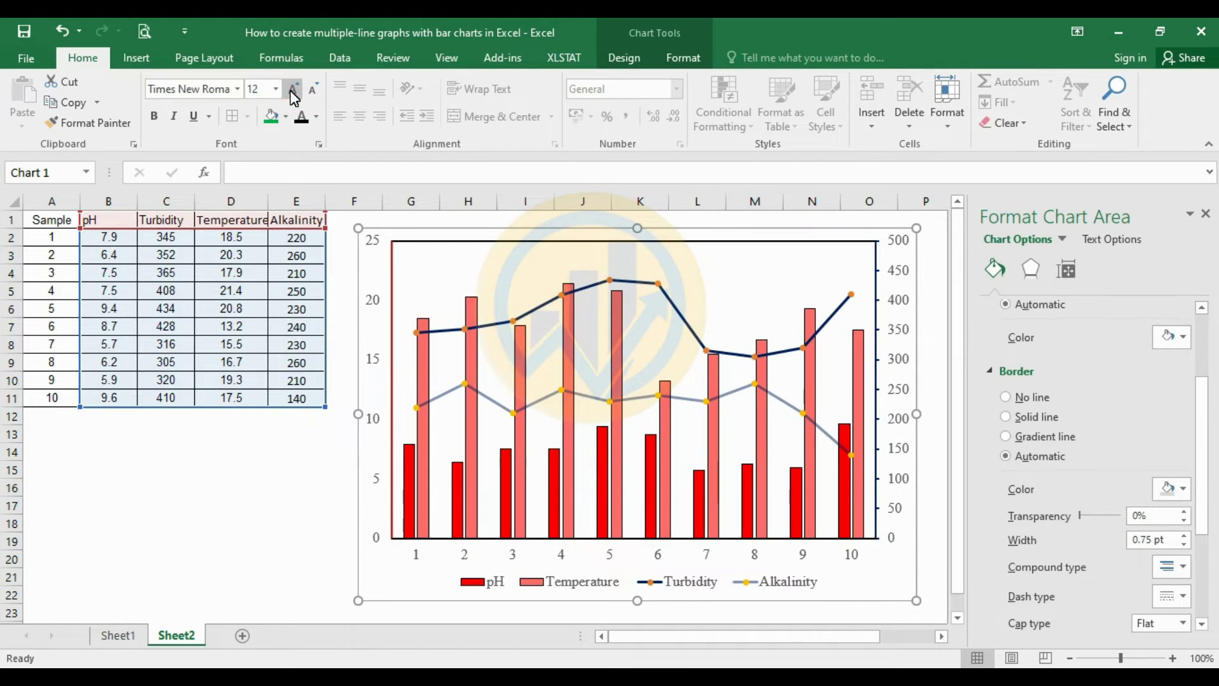
- Make the secondary vertical axis labels standard dark blue and bold
click(900, 365)
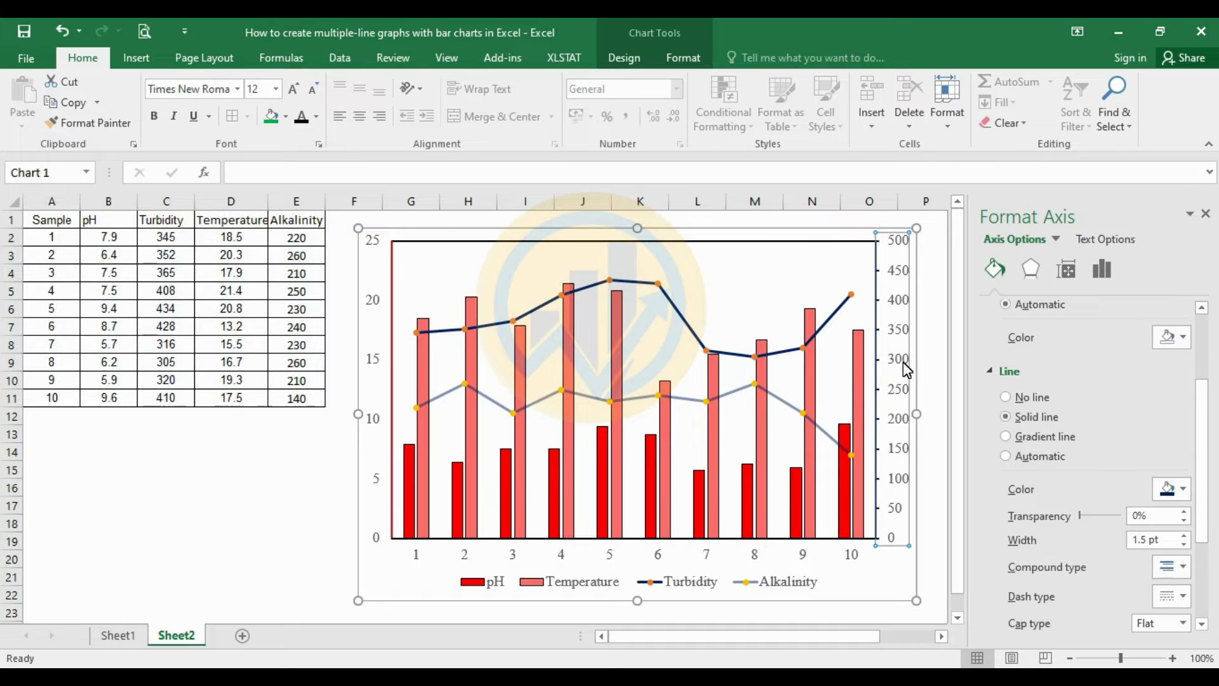
click(315, 116)
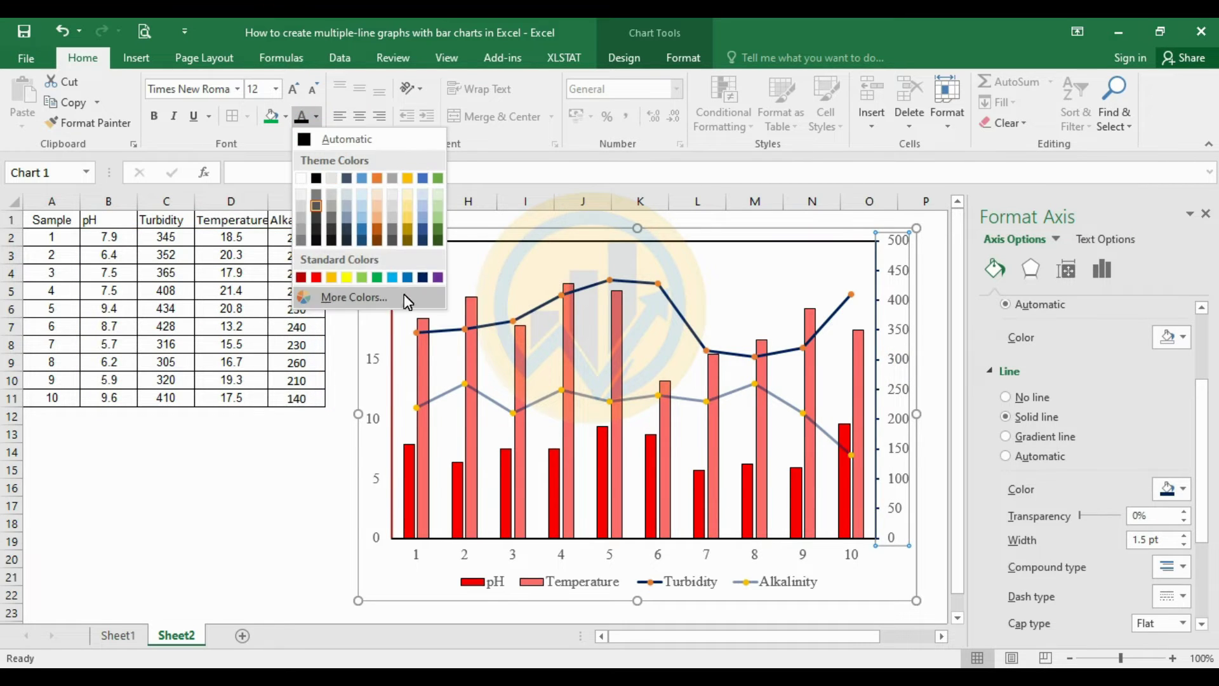
click(428, 278)
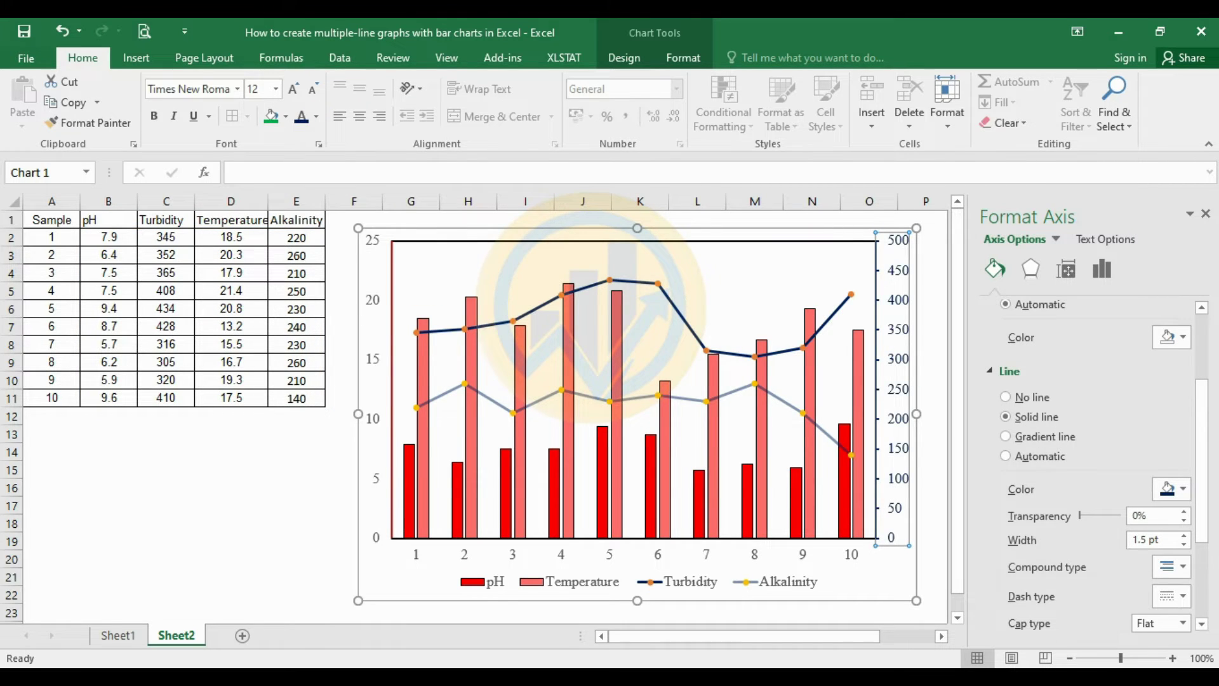
click(159, 117)
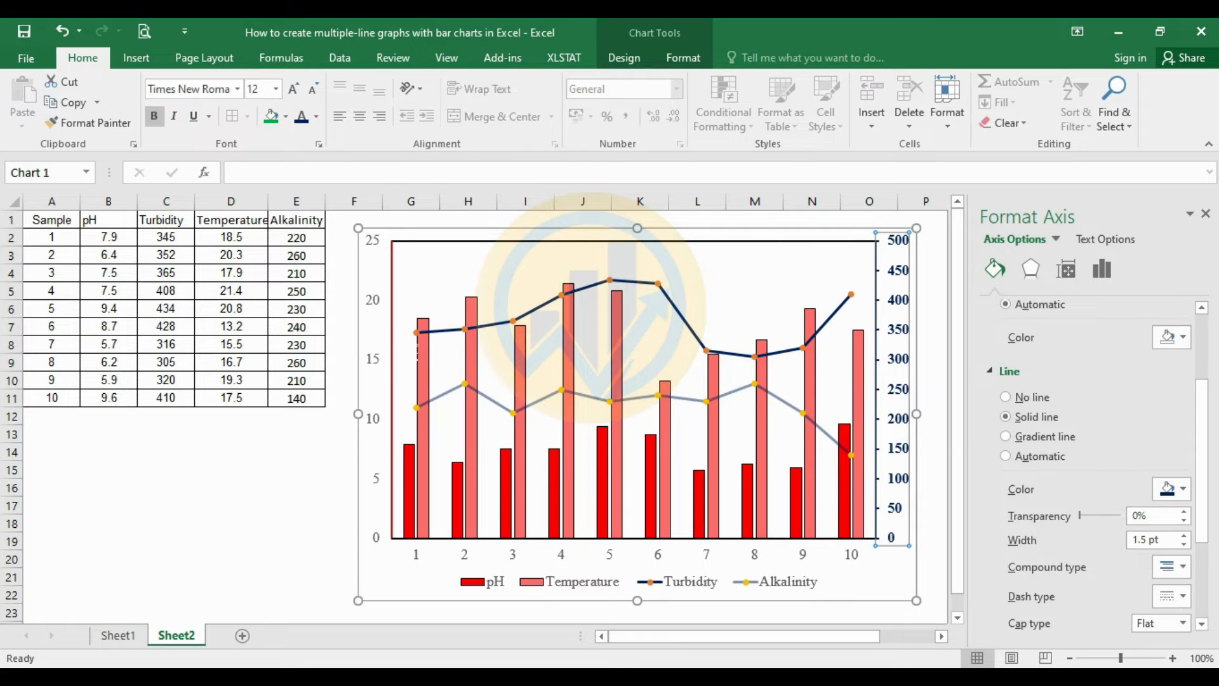
- Make the primary vertical axis labels standard red and bold
click(377, 361)
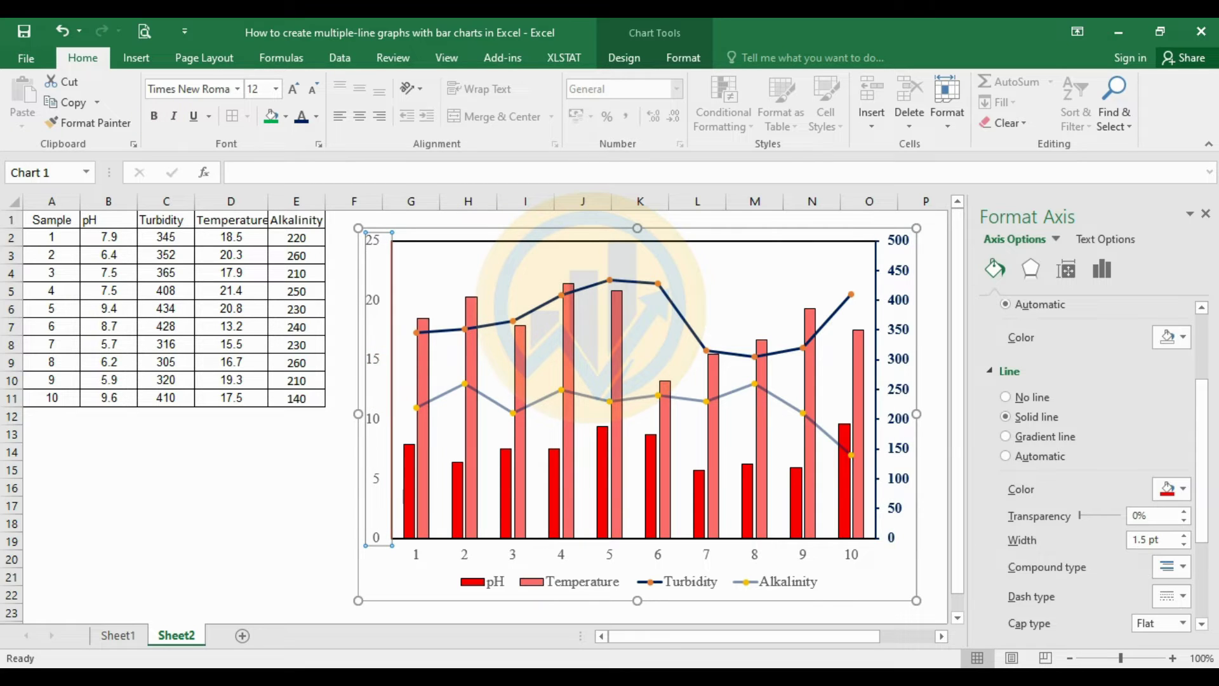
click(317, 116)
click(318, 280)
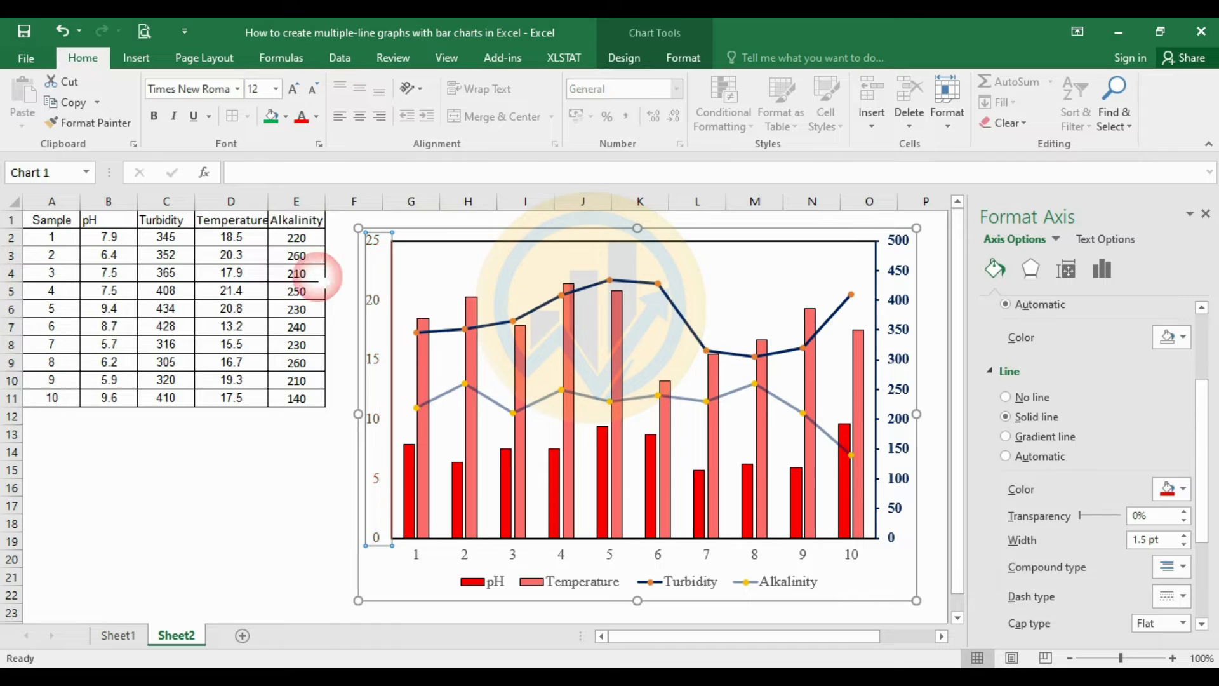
click(154, 115)
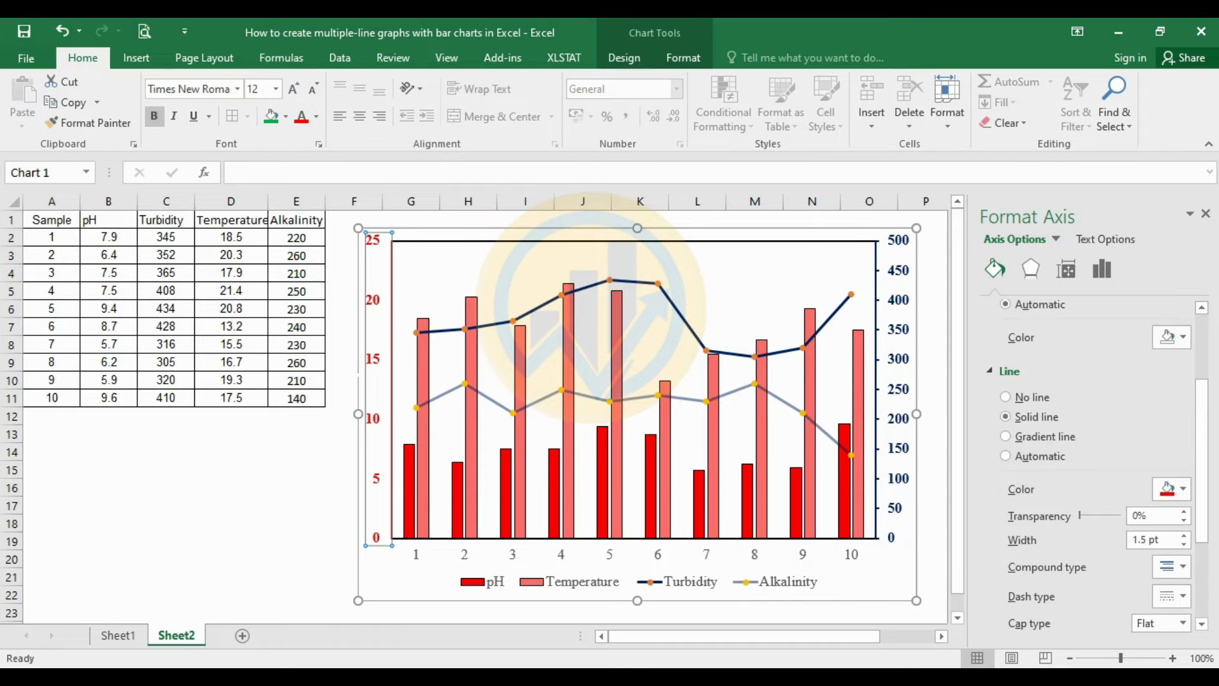
- Colour the horizontal axis labels black and make them bold
click(468, 556)
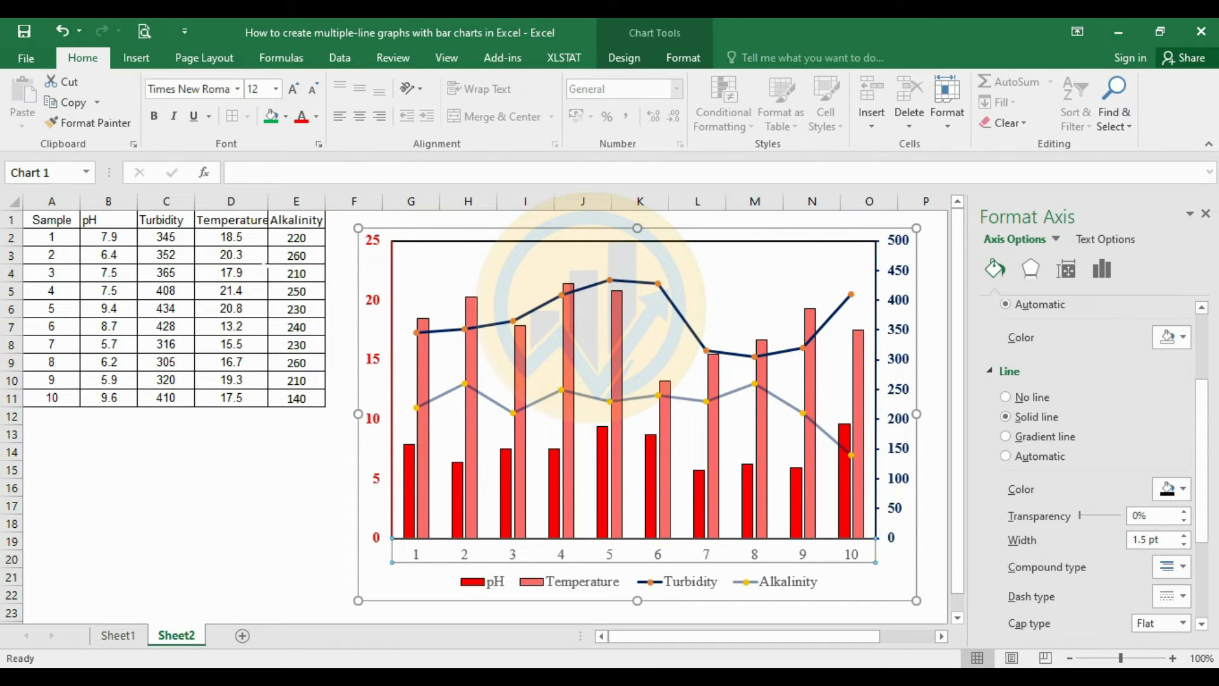
click(318, 123)
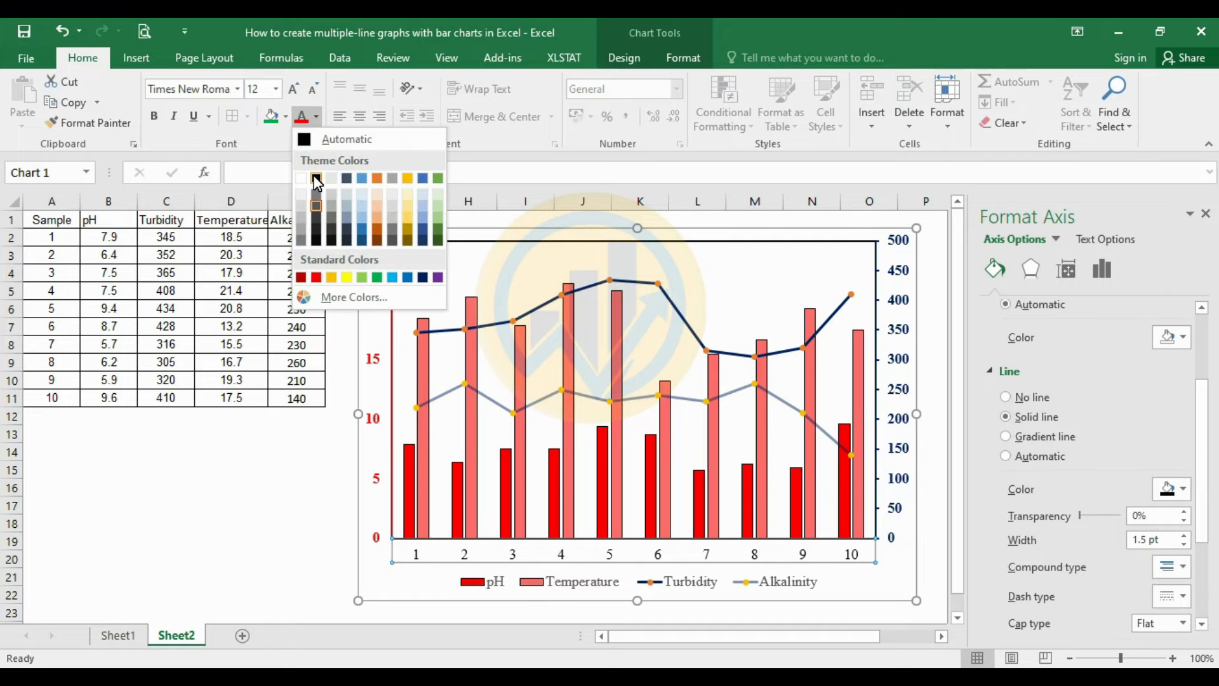
click(315, 181)
click(154, 115)
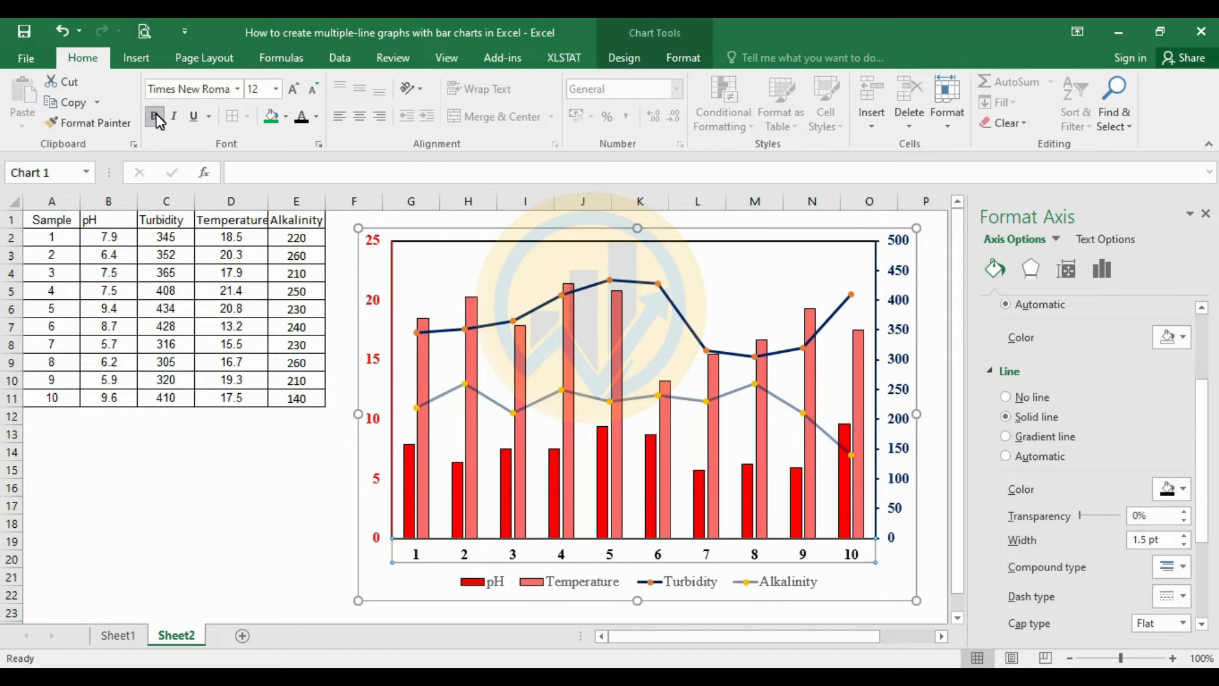
- Colour the chart legend's text black and deselect the chart
click(714, 593)
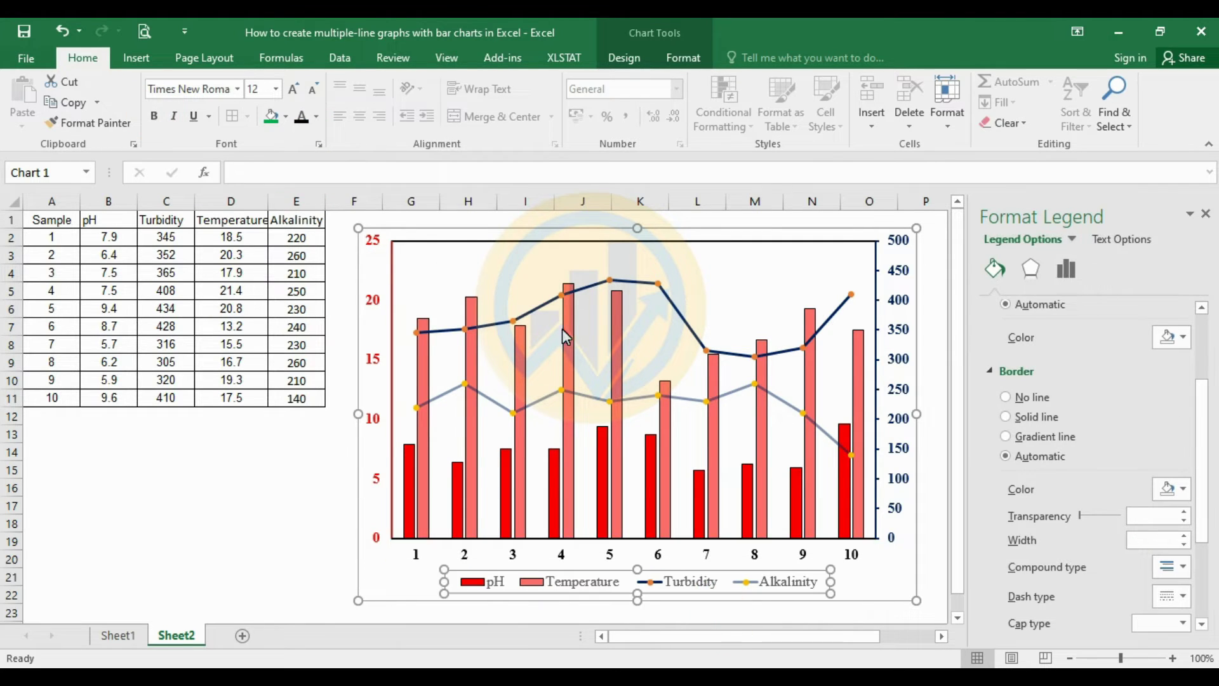
click(316, 116)
click(316, 178)
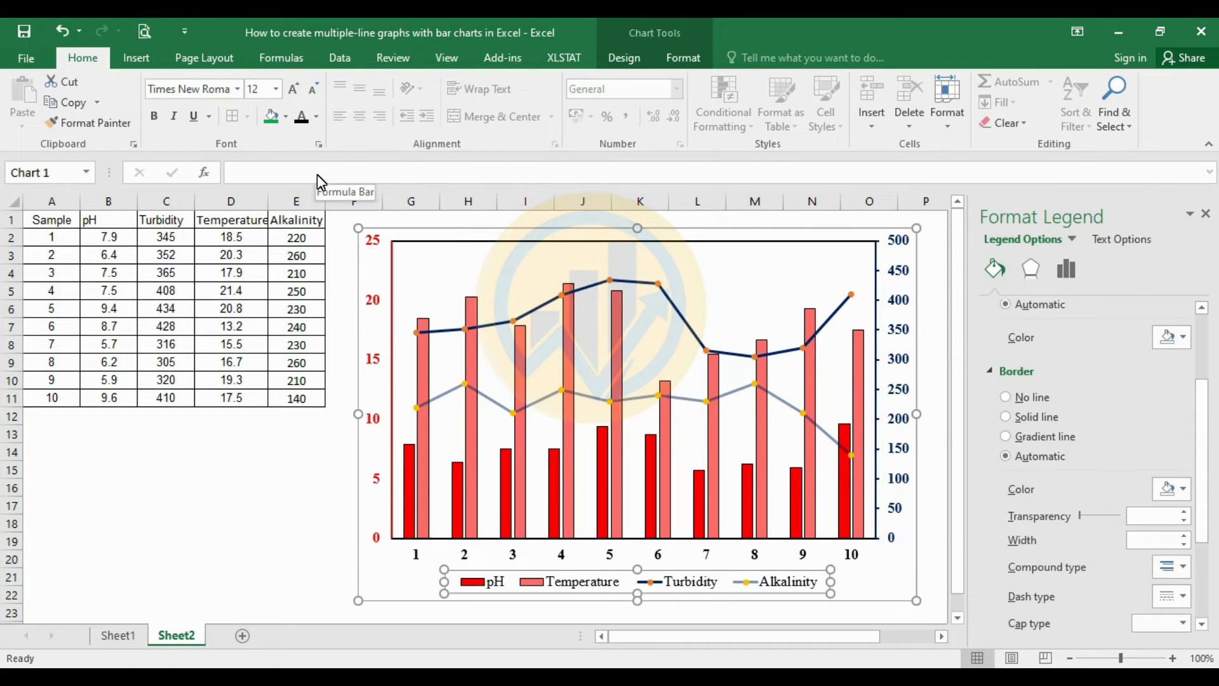
click(273, 483)
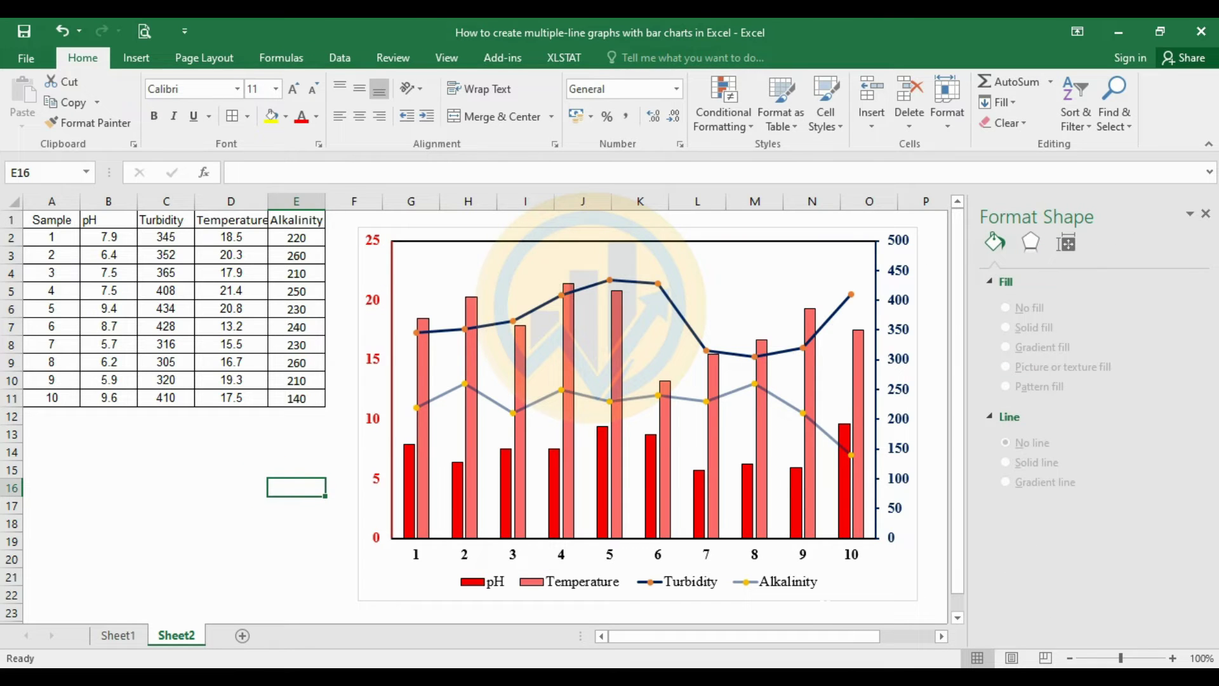
- Add data labels to the pH column series
mouse_move(845, 462)
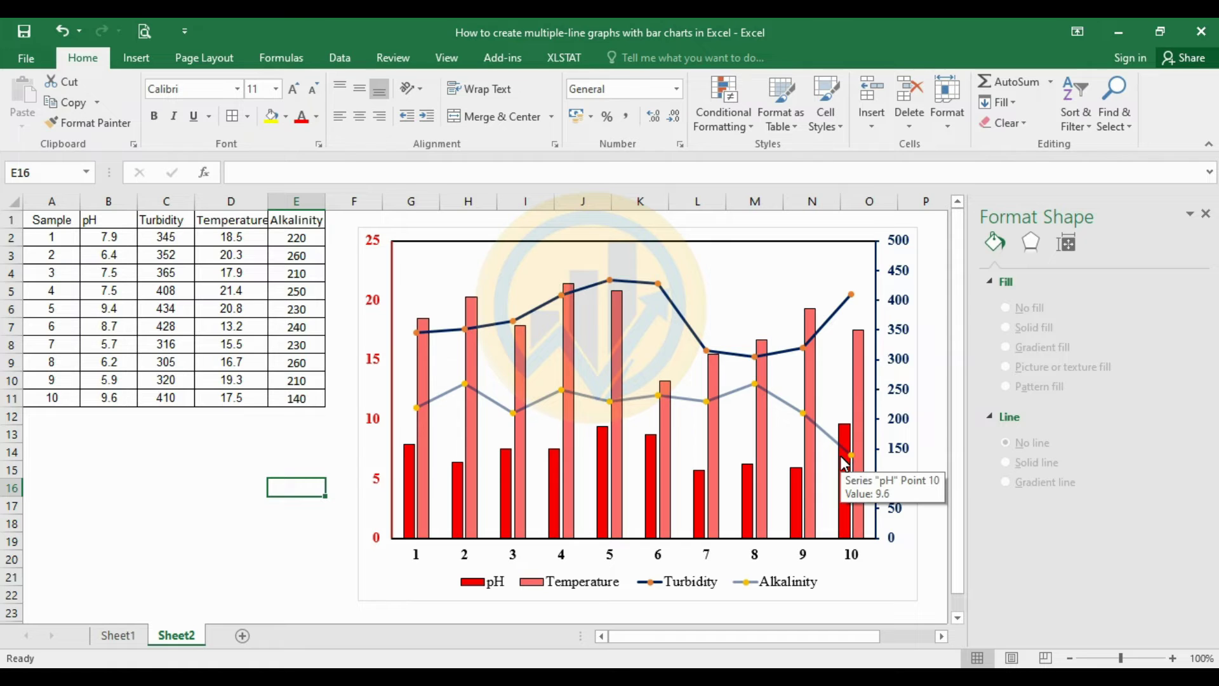
click(796, 479)
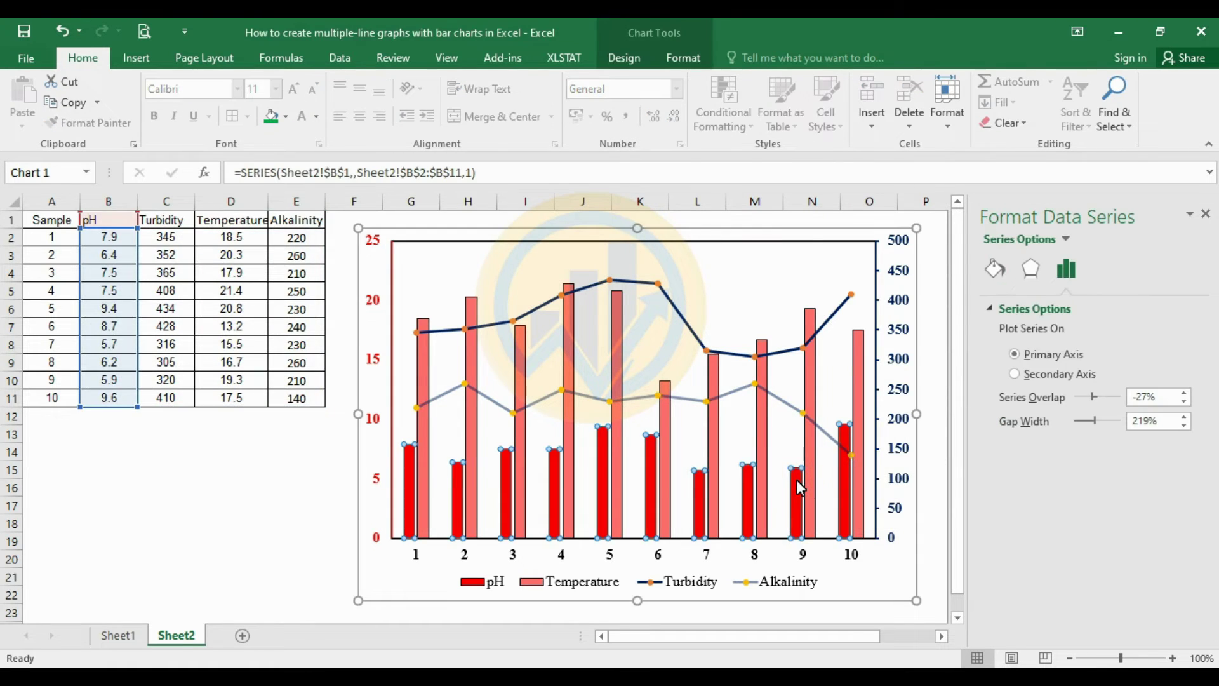
right_click(796, 479)
mouse_move(888, 603)
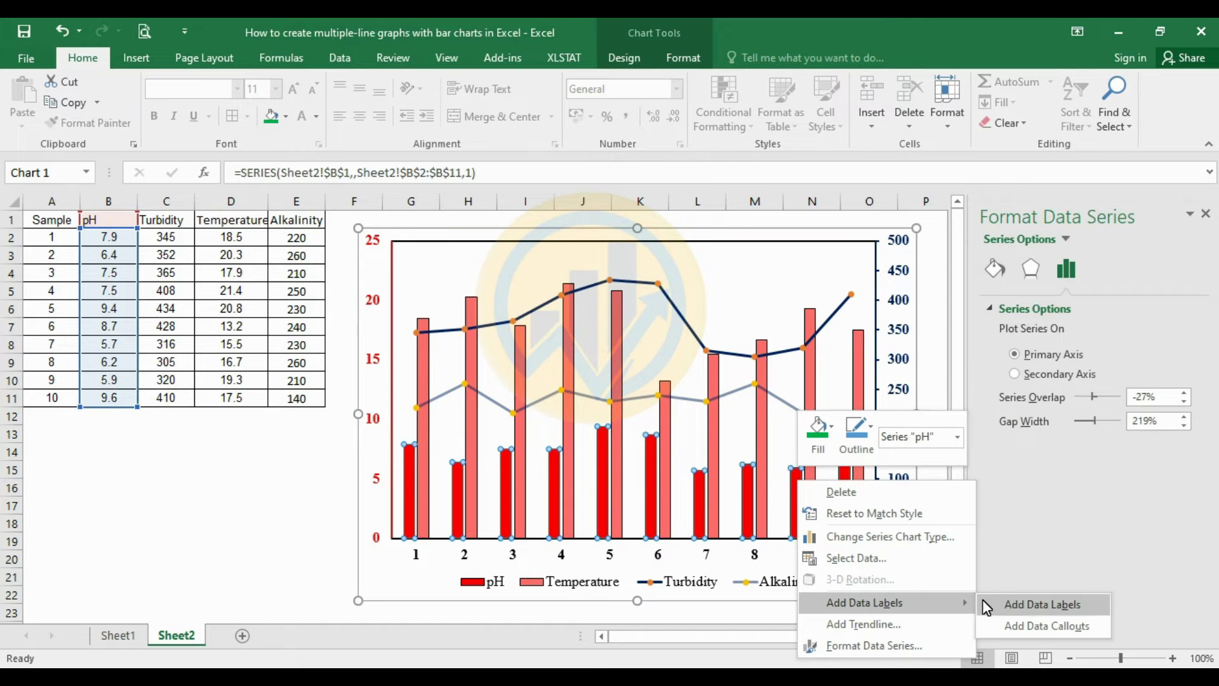
click(1012, 604)
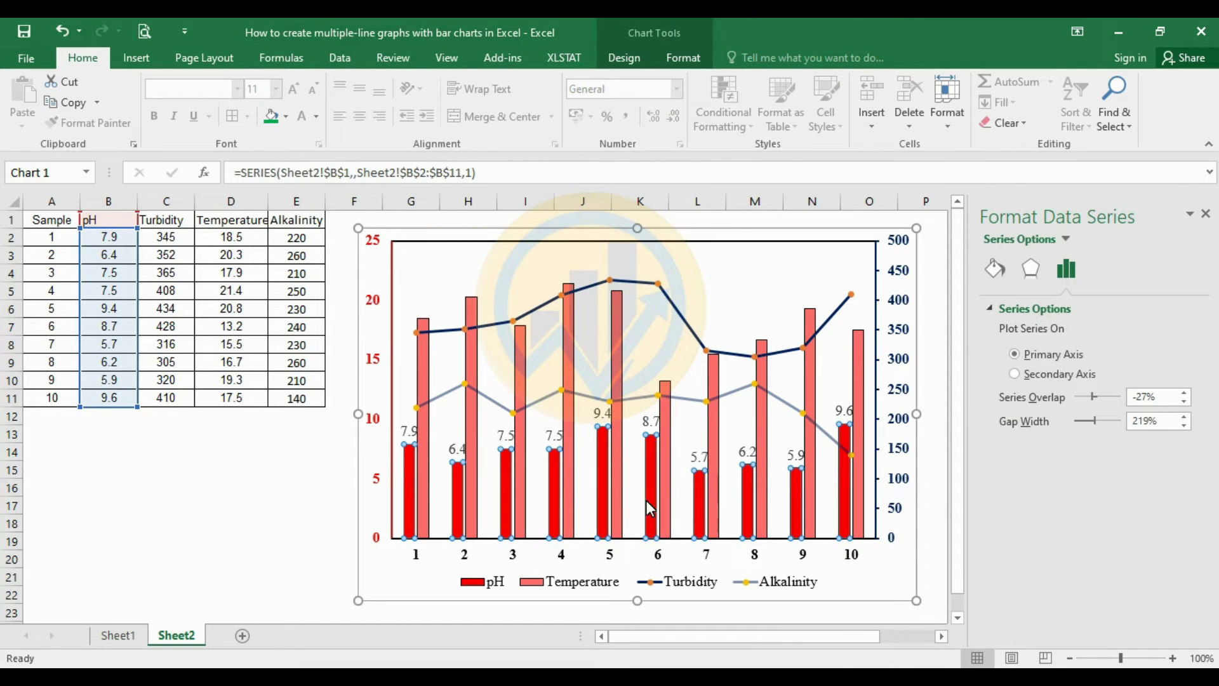
- Add data labels to the Temperature column series
click(565, 458)
right_click(566, 458)
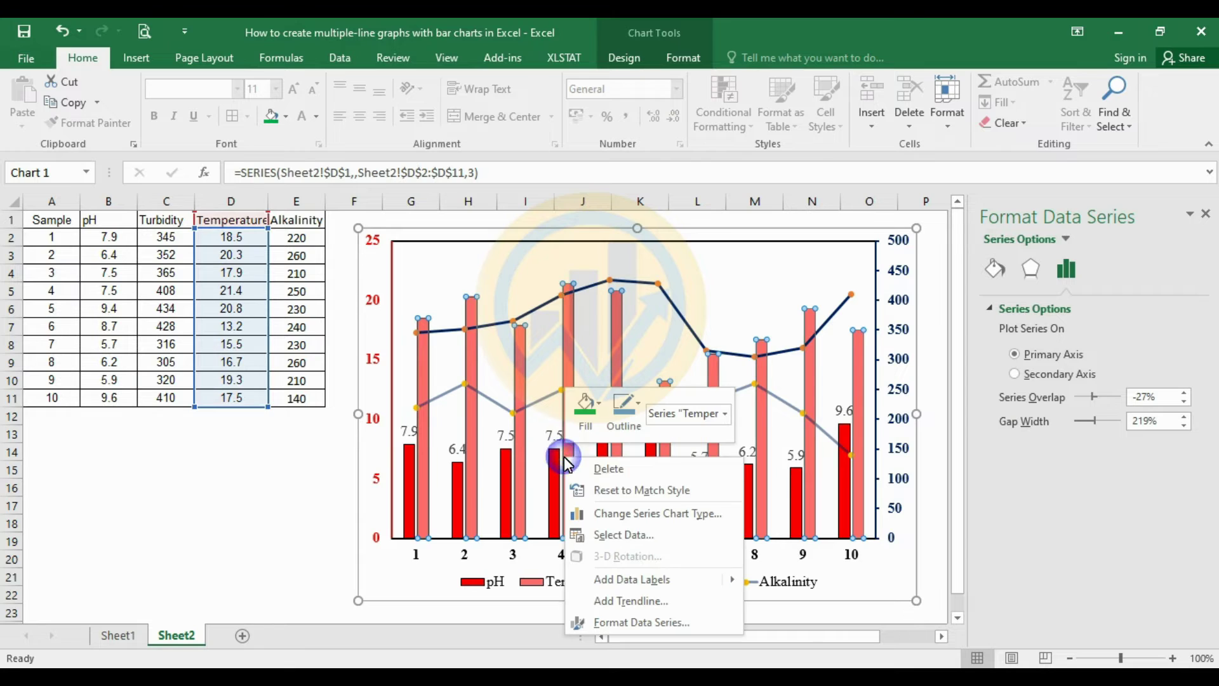
mouse_move(661, 579)
click(787, 580)
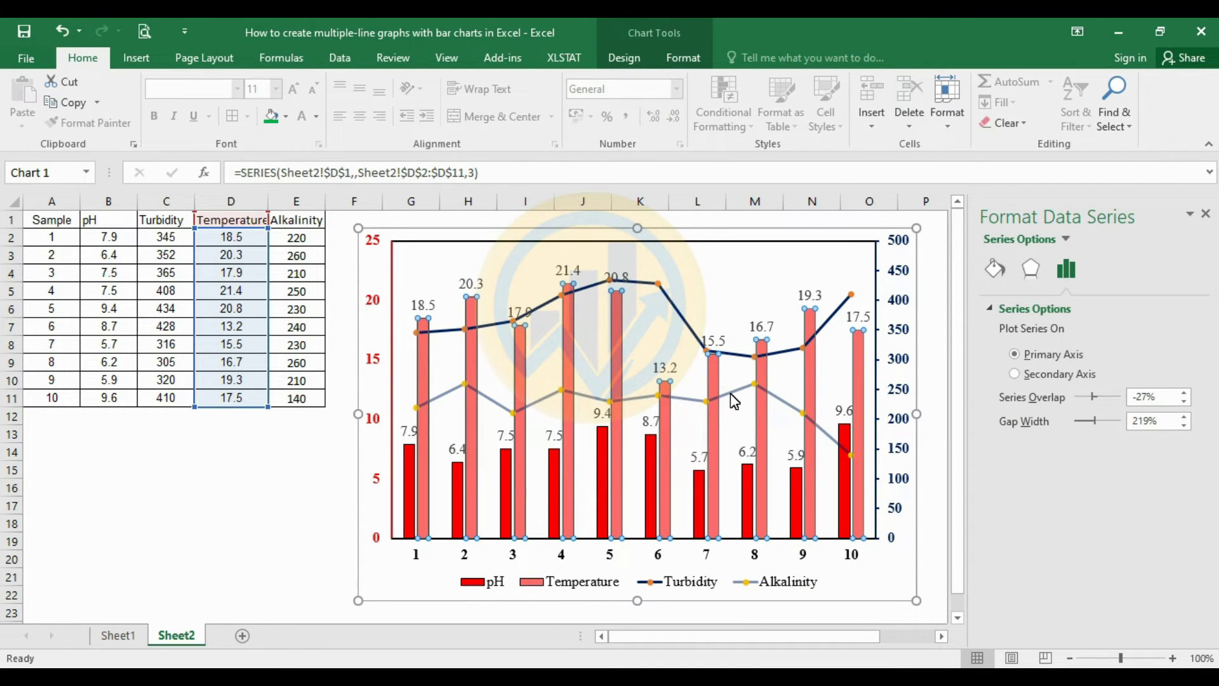
- Add data labels to the Alkalinity line series
click(731, 394)
right_click(732, 394)
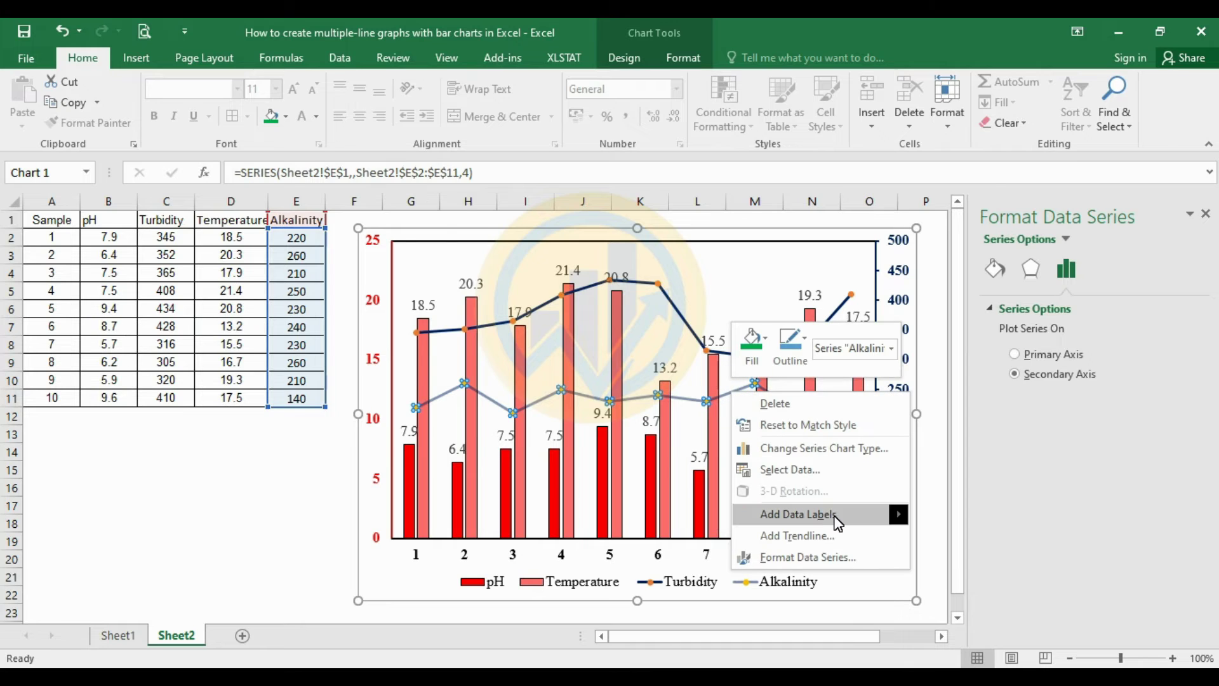
mouse_move(868, 517)
click(966, 515)
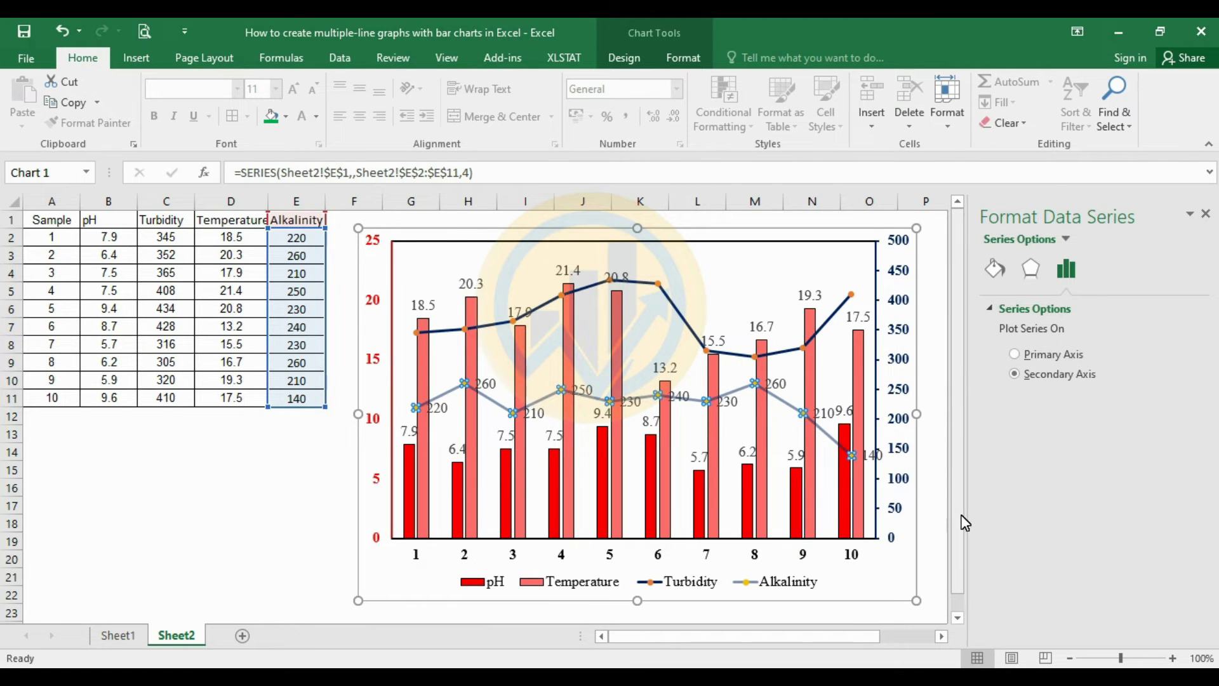
- Add data labels to the Turbidity line series
click(682, 315)
right_click(681, 315)
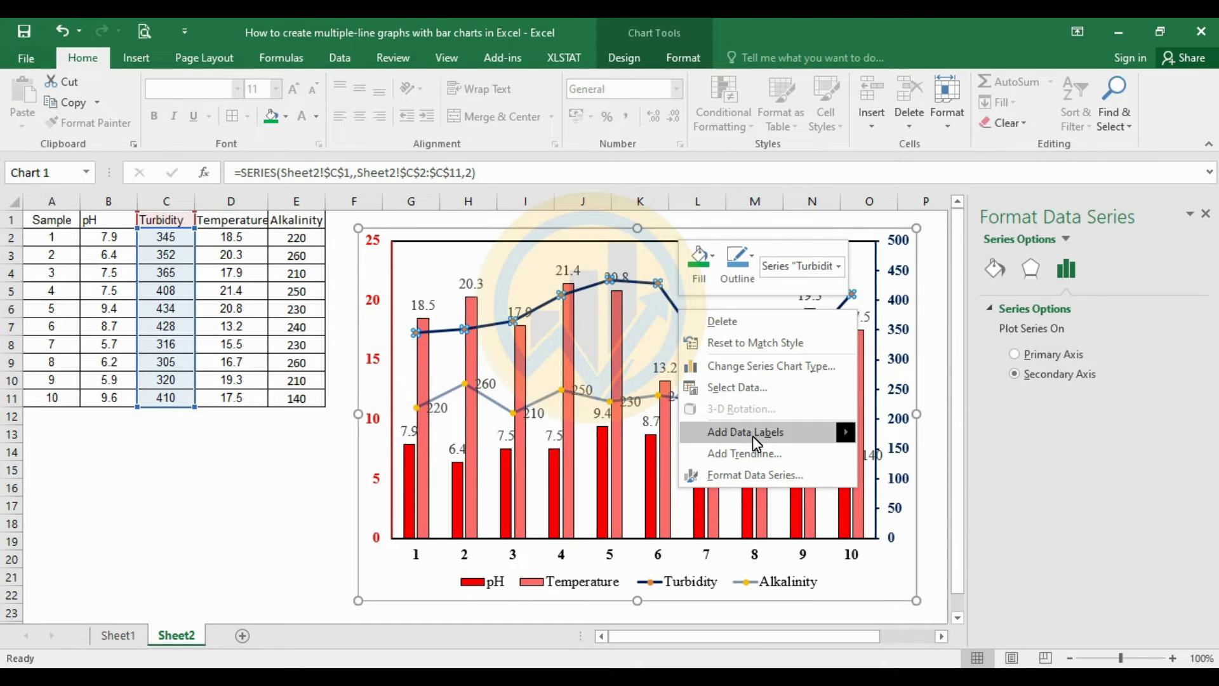
mouse_move(806, 437)
click(897, 438)
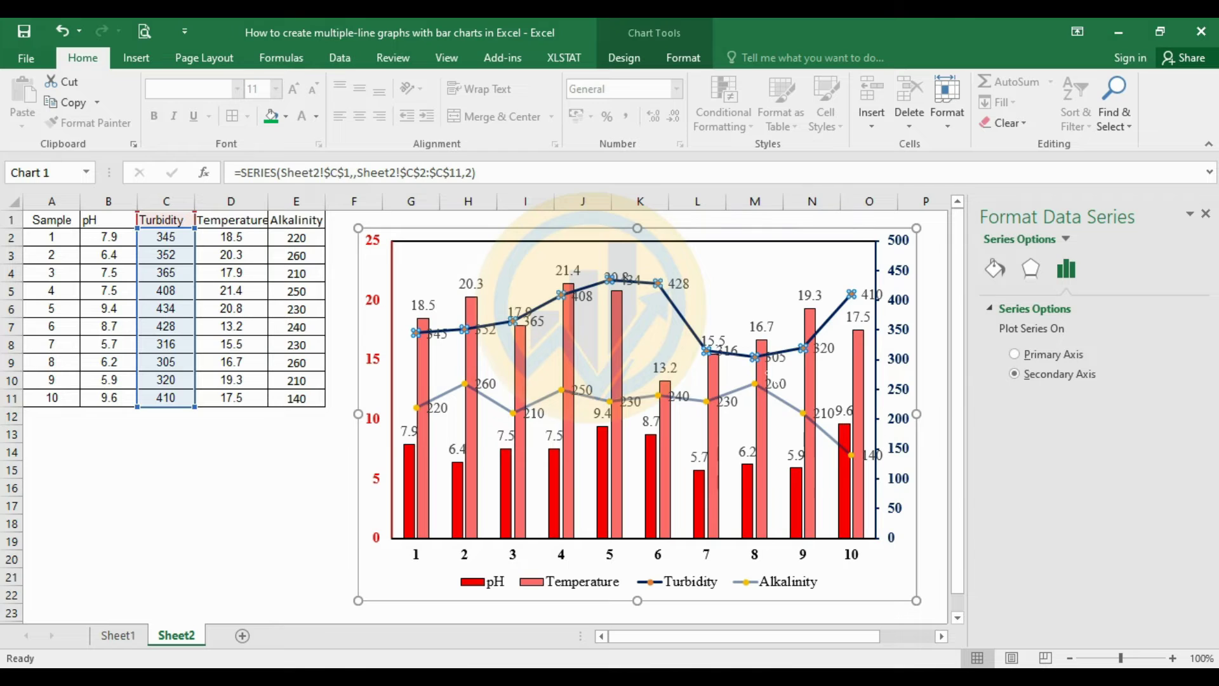
- Set the maximum bound of the primary vertical axis to 40
click(826, 432)
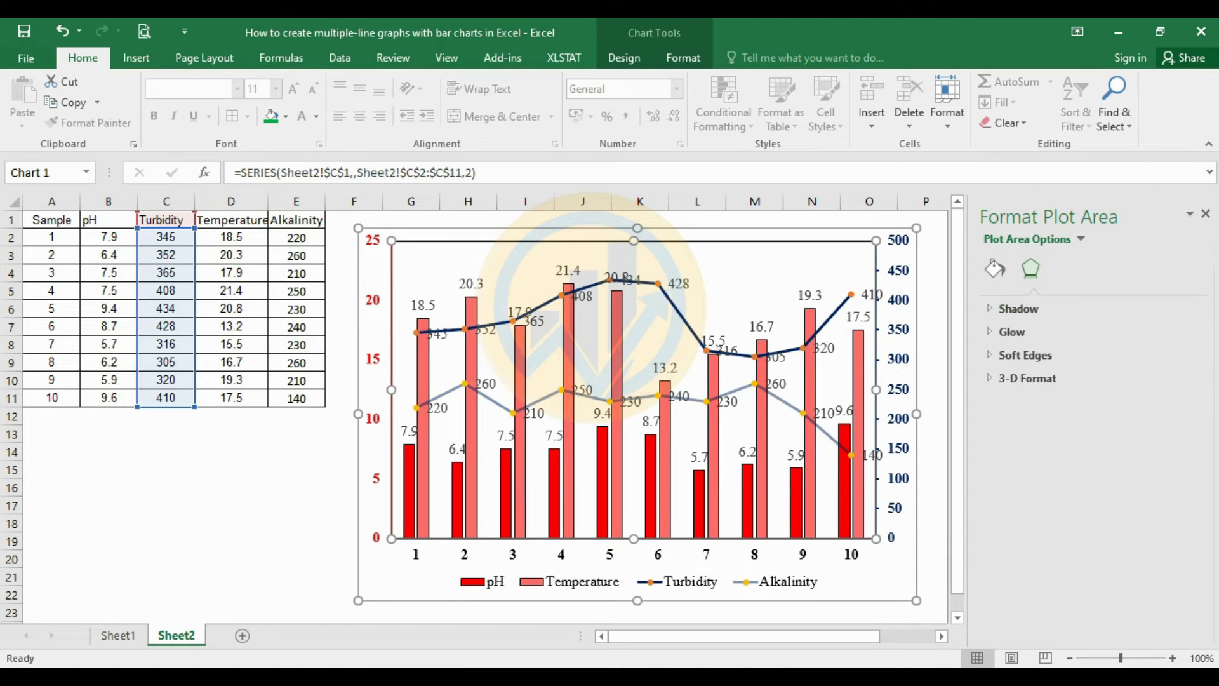
click(375, 311)
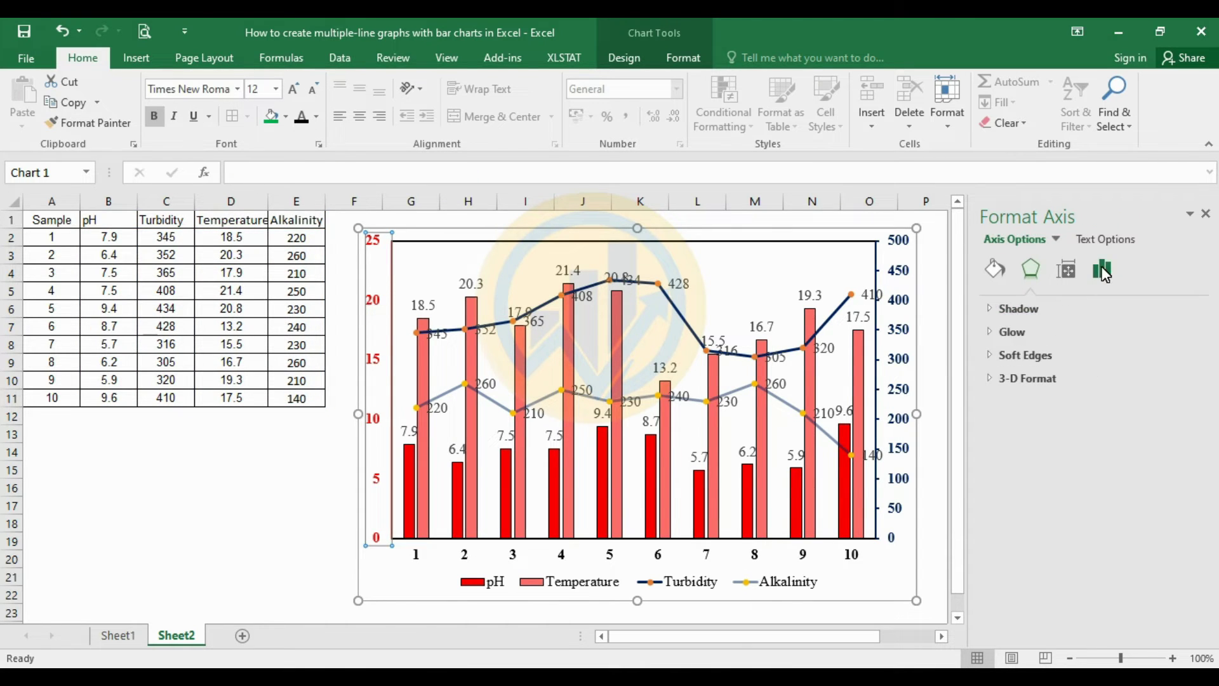
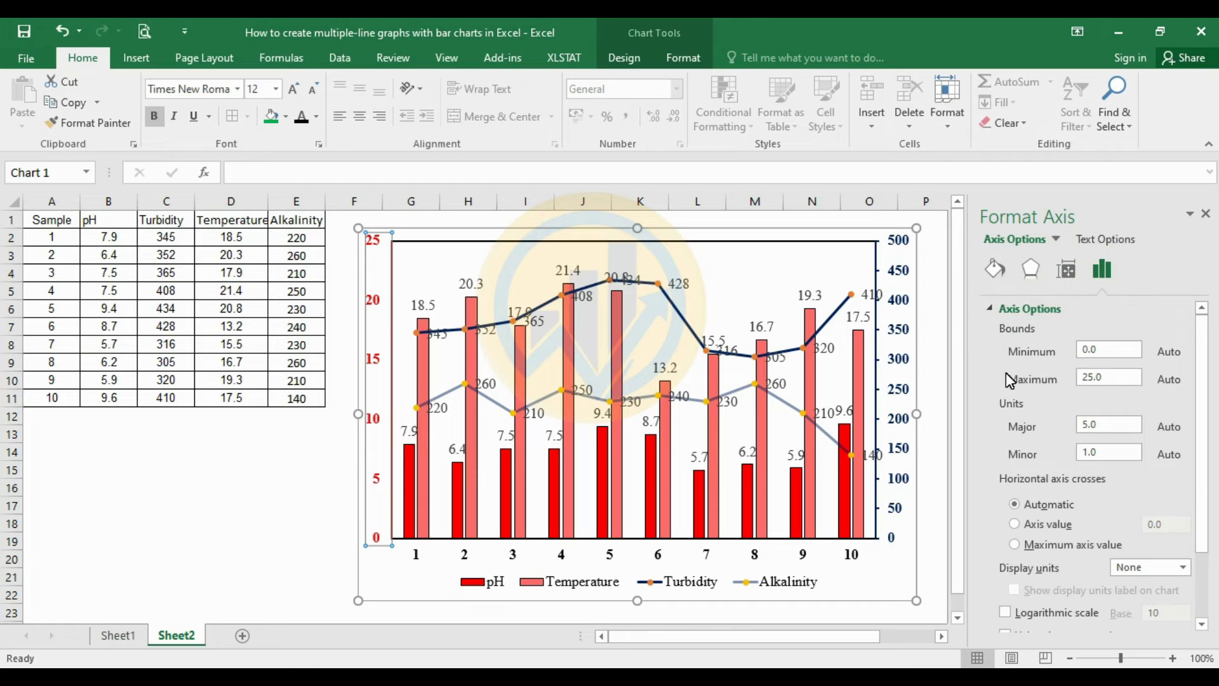
double_click(1082, 379)
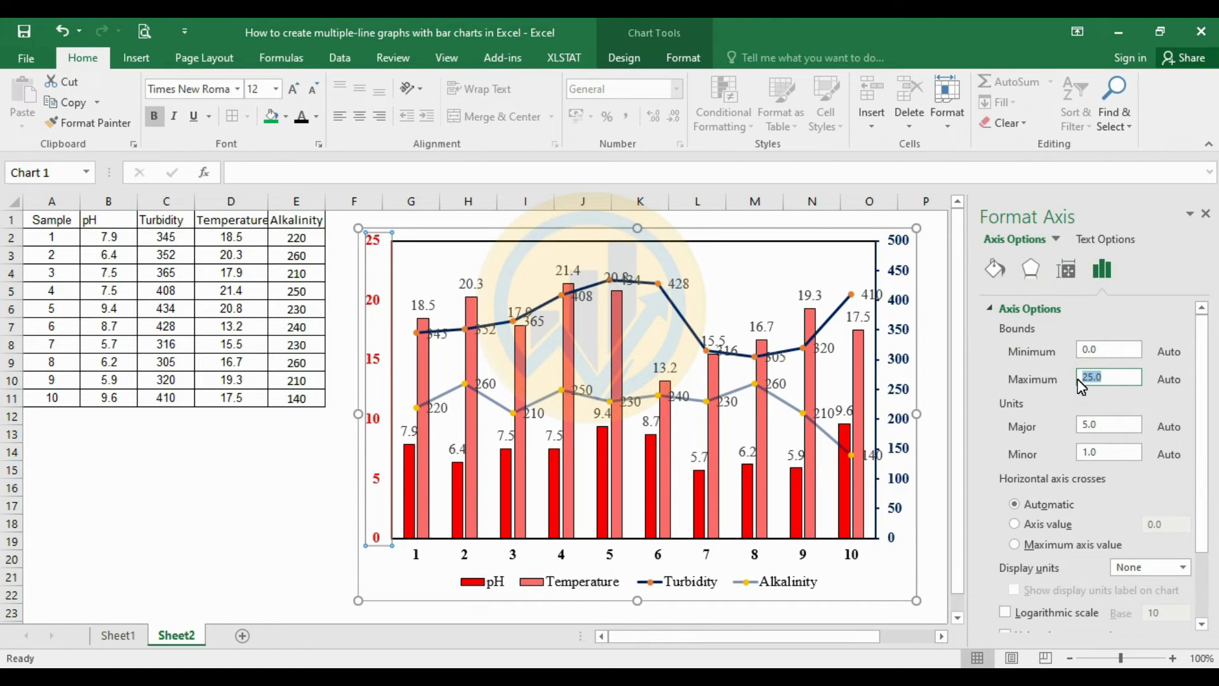
text(40)
click(936, 348)
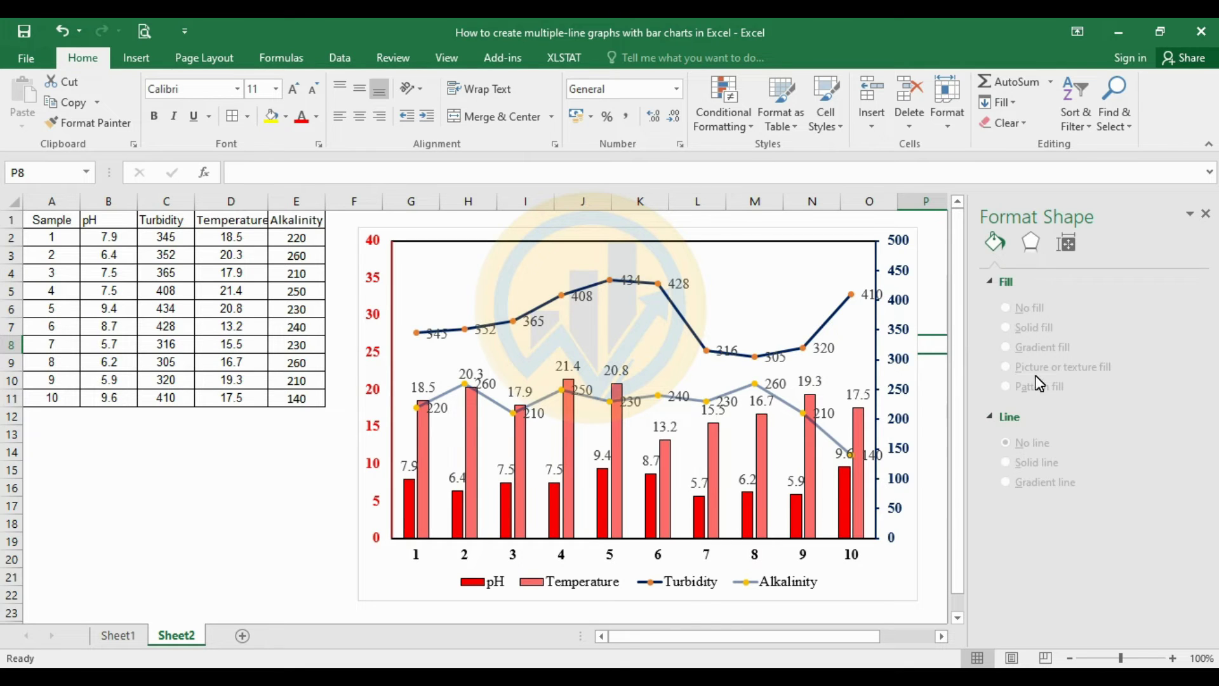
- Raise the maximum bound of the primary vertical axis to 50
click(374, 353)
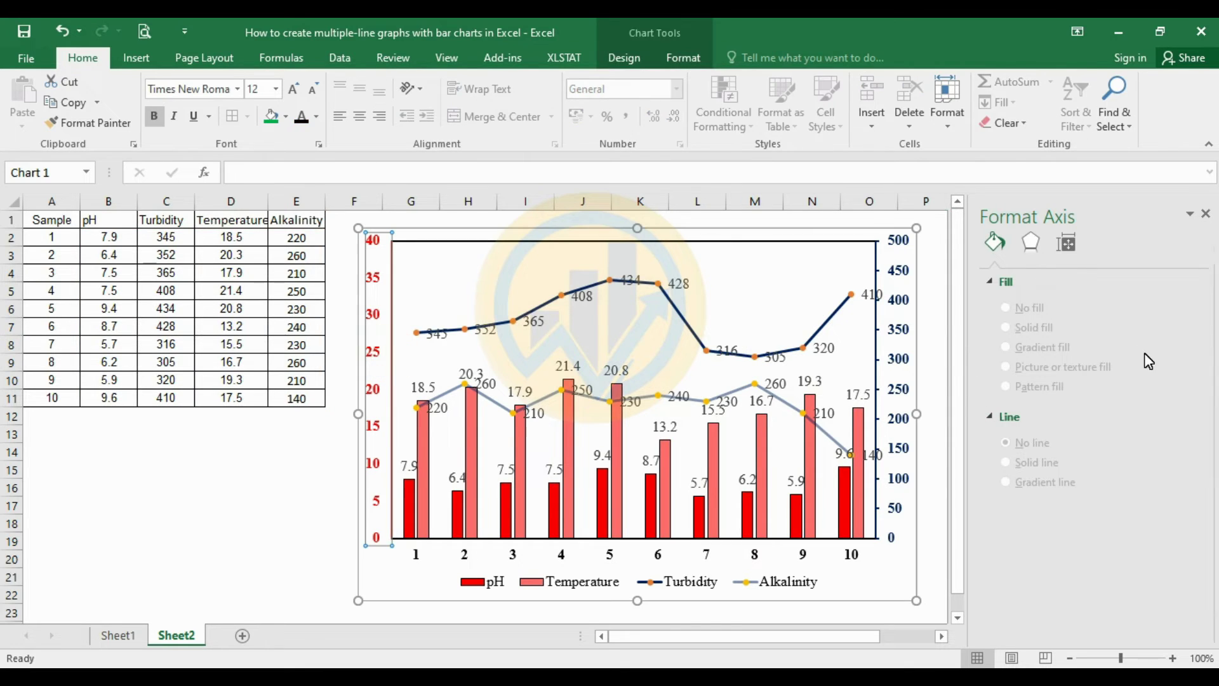
click(1081, 381)
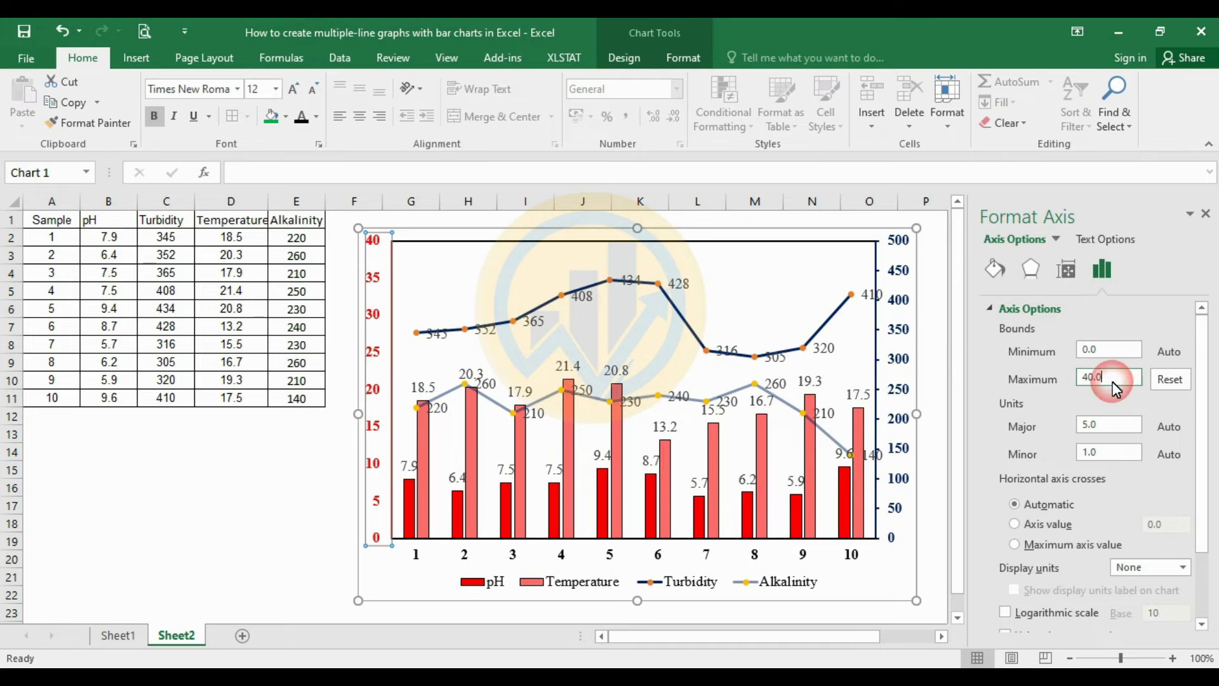
text(50)
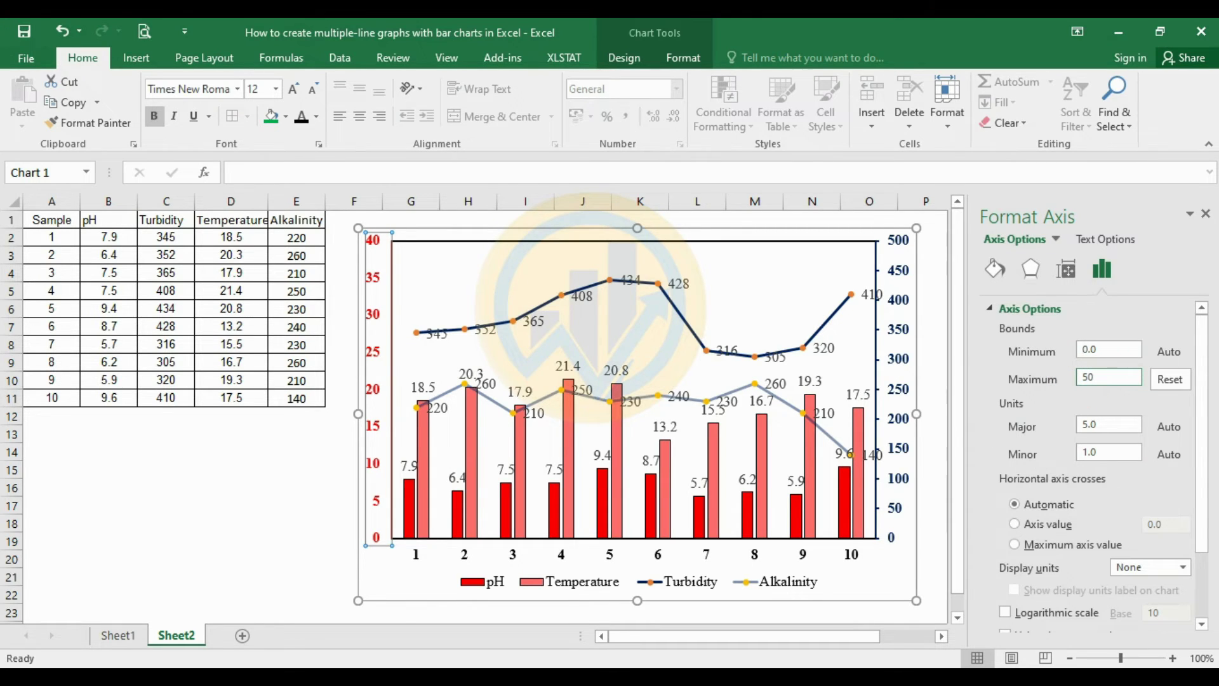
click(939, 420)
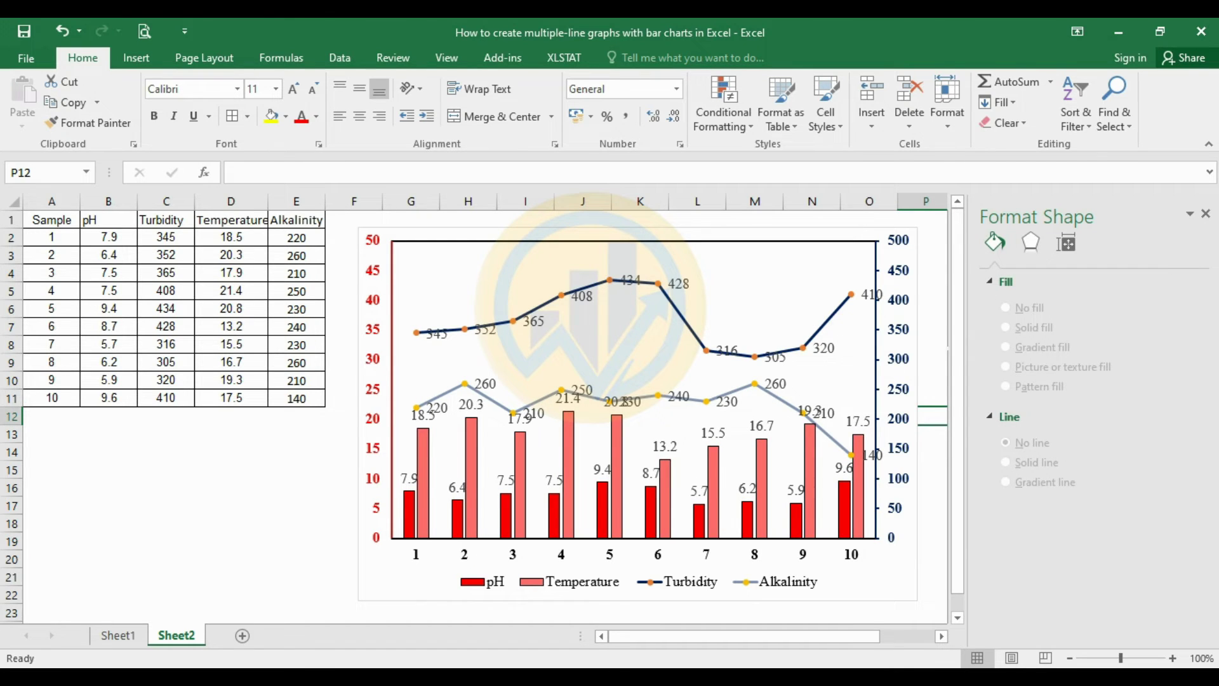
- Raise the maximum bound of the primary vertical axis to 60
click(376, 305)
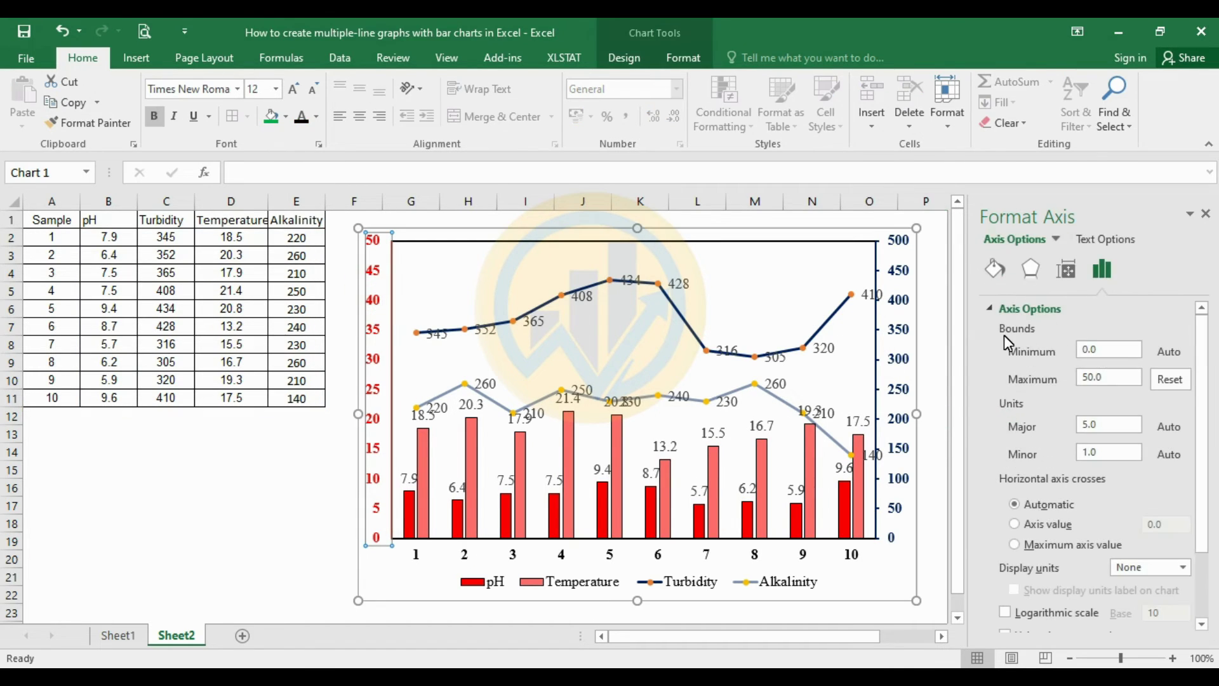
double_click(1070, 377)
text(60)
click(298, 493)
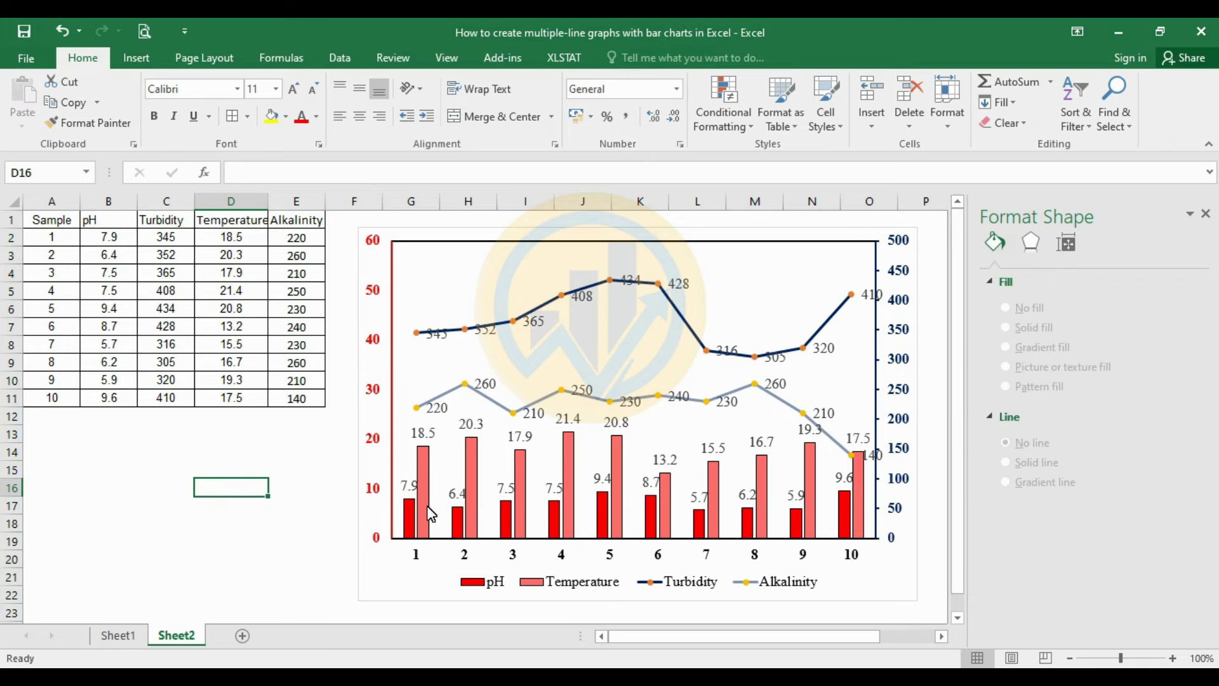
- Try a series overlap of -7% on the Temperature columns and restore it to -27%
click(471, 501)
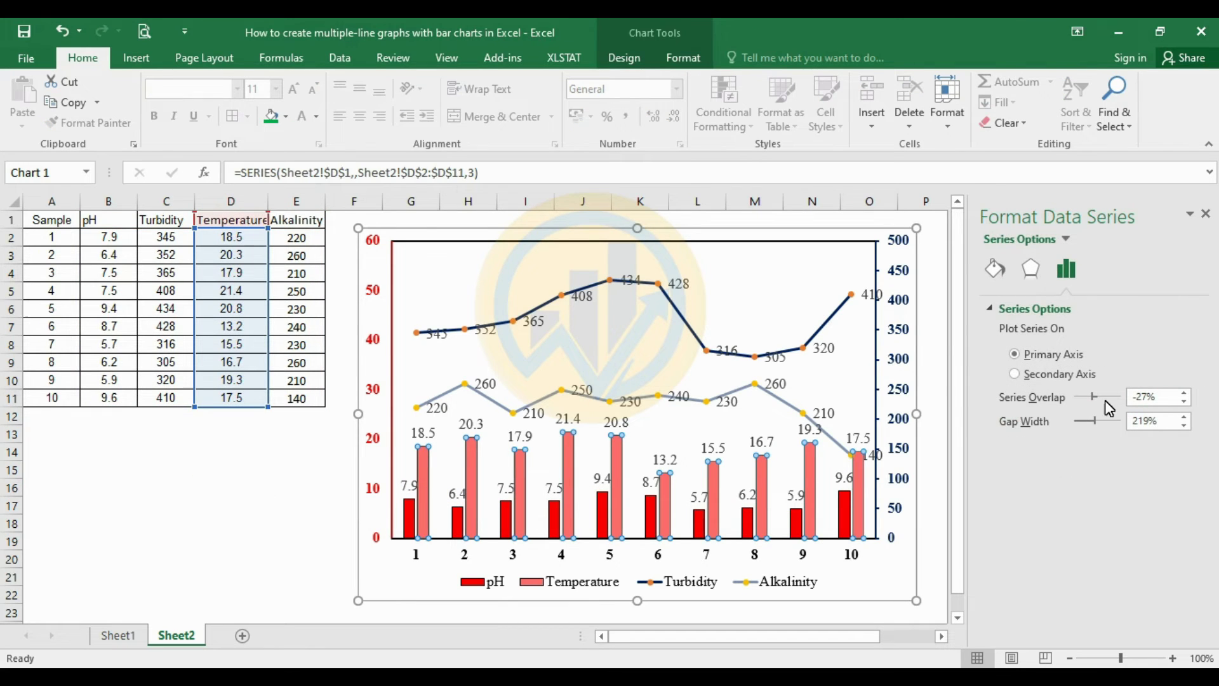
click(1102, 395)
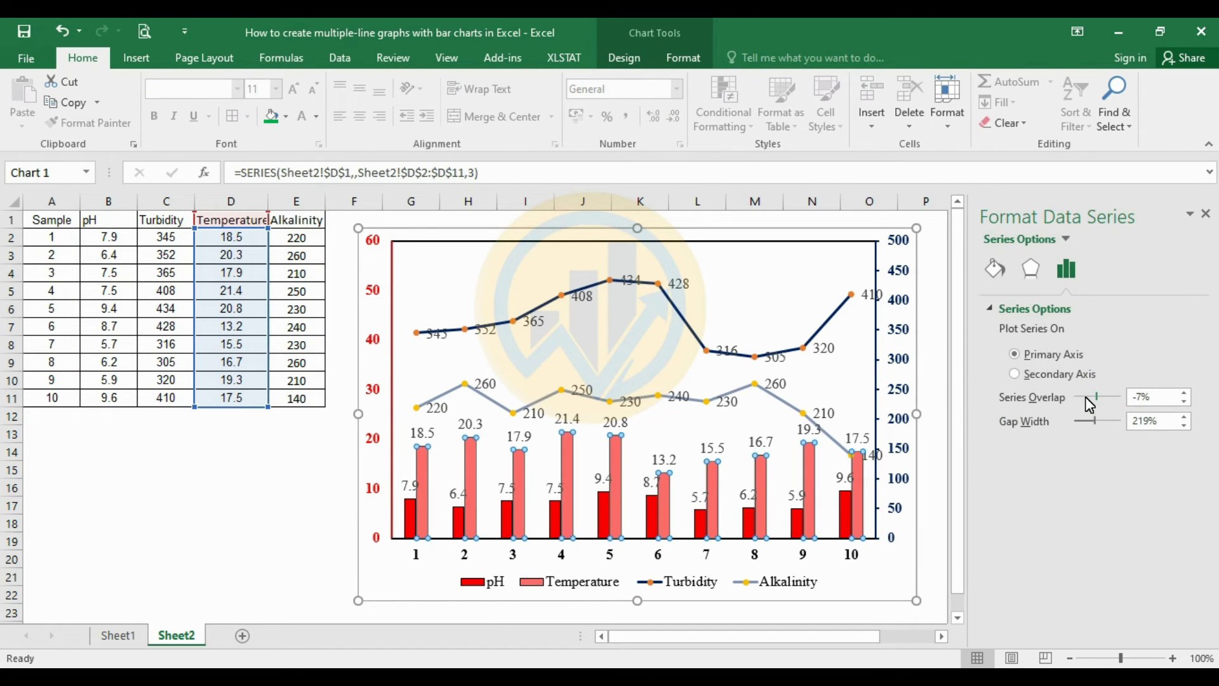
click(1088, 396)
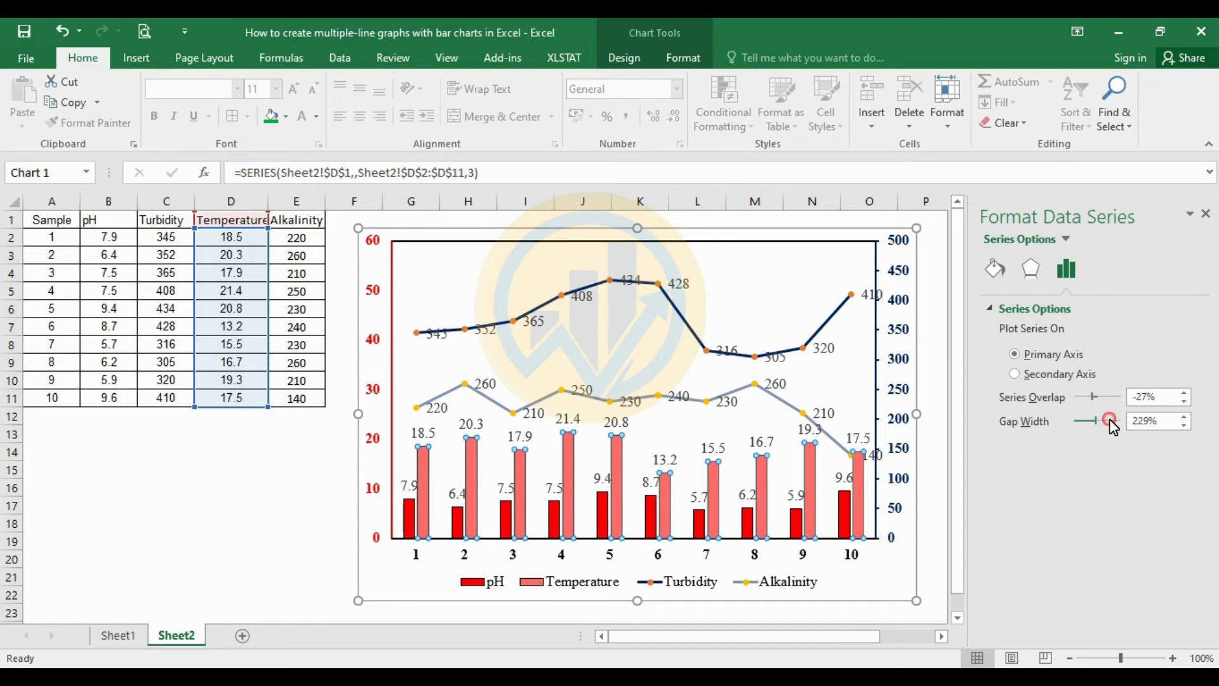
- Widen the columns by reducing the series gap width to 29%, and close the series formatting options
click(1101, 421)
click(1088, 422)
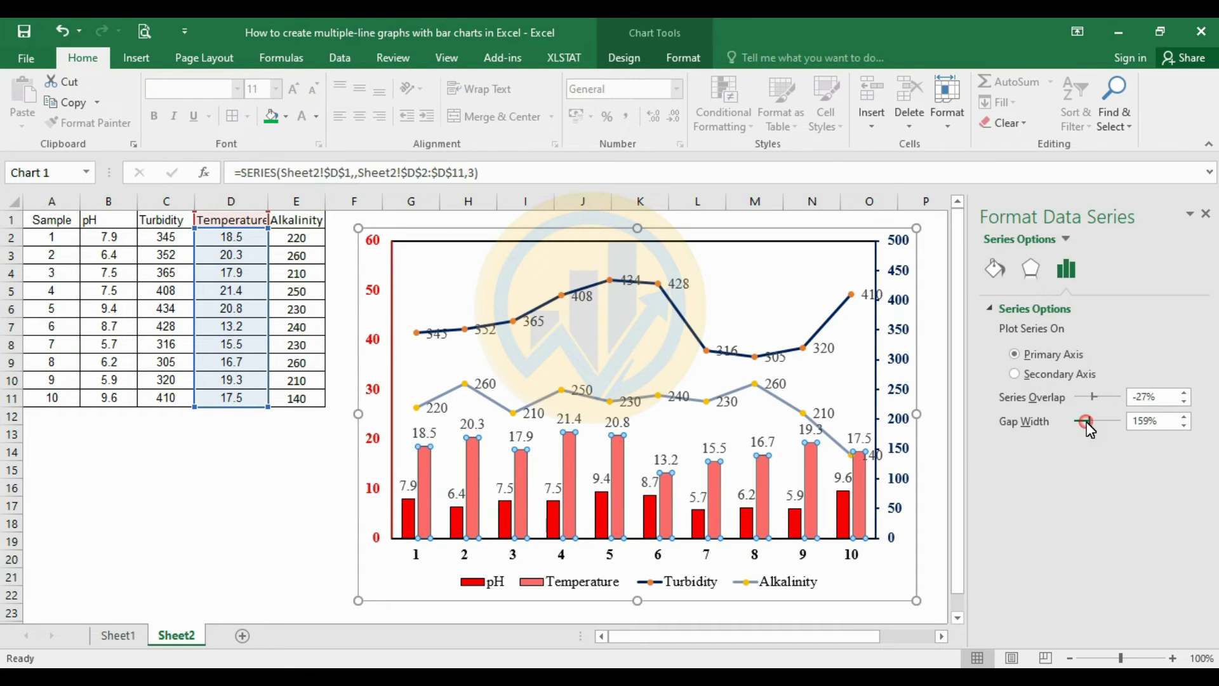
click(1084, 422)
click(1083, 422)
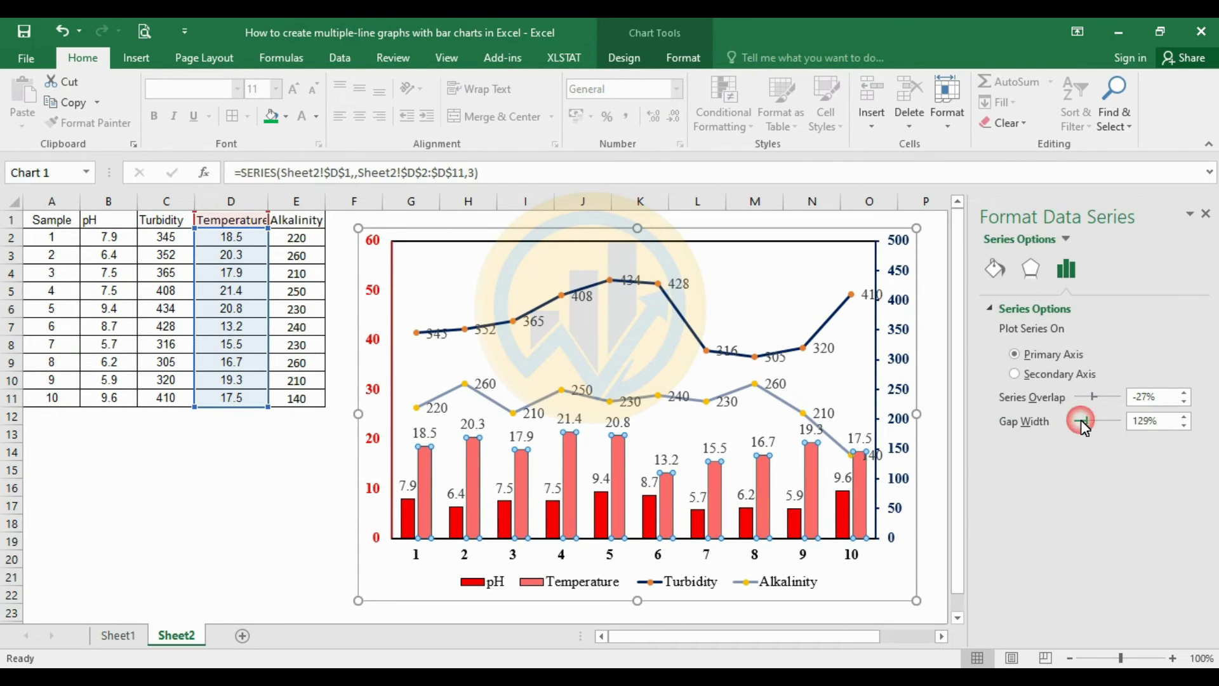
click(1081, 422)
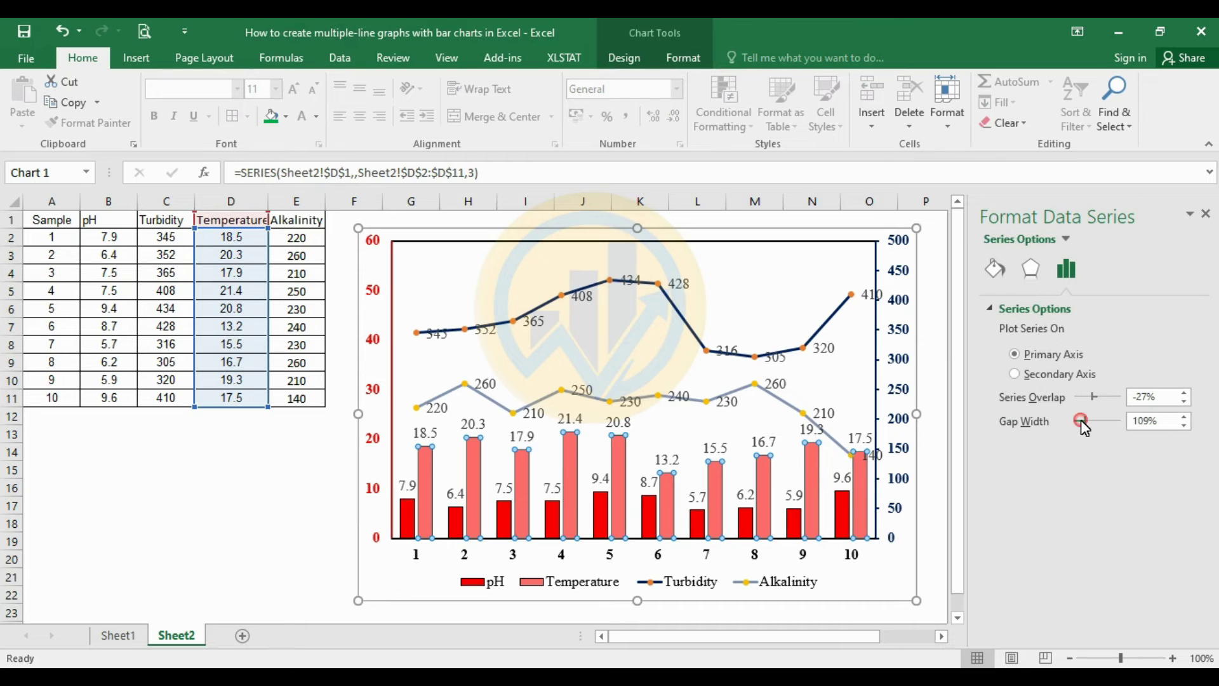
click(1081, 422)
click(1072, 421)
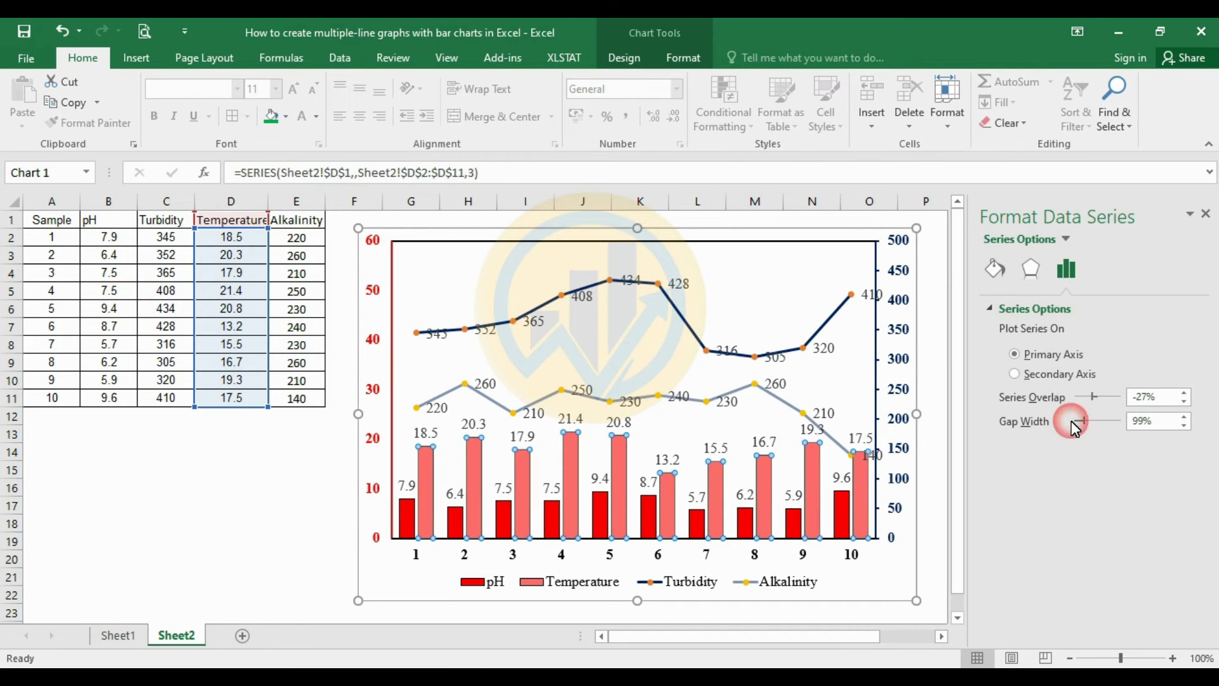
click(1073, 422)
click(1074, 422)
click(1073, 422)
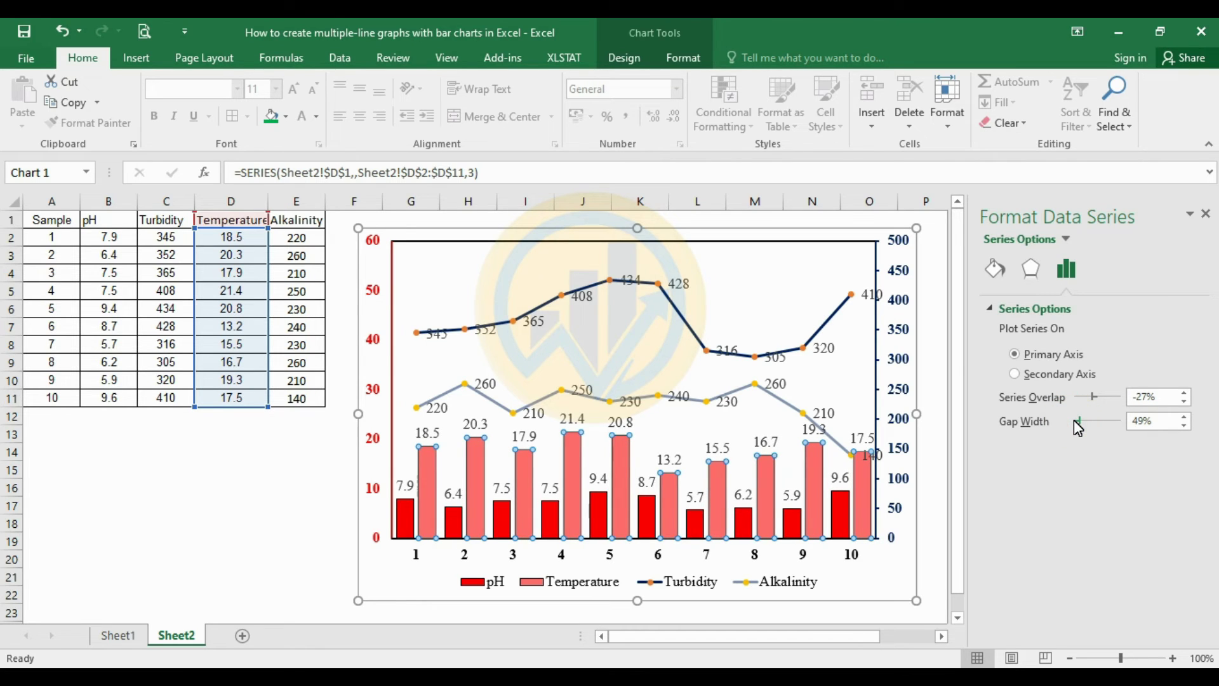
click(1073, 422)
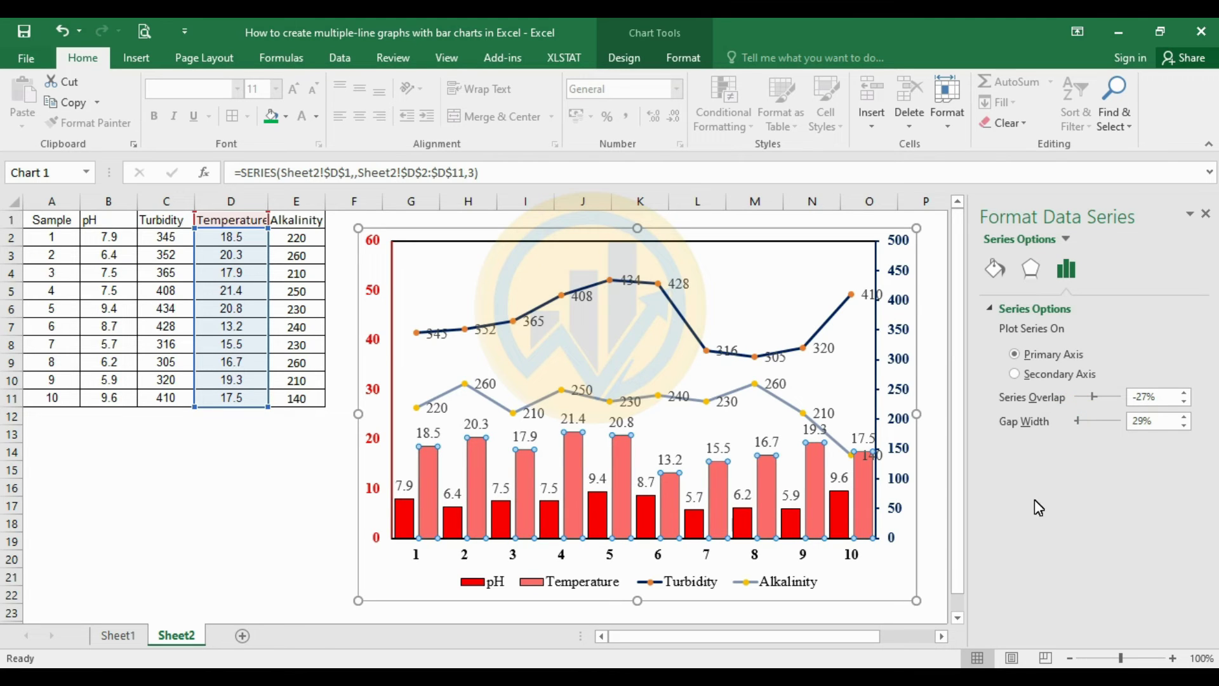
click(1206, 213)
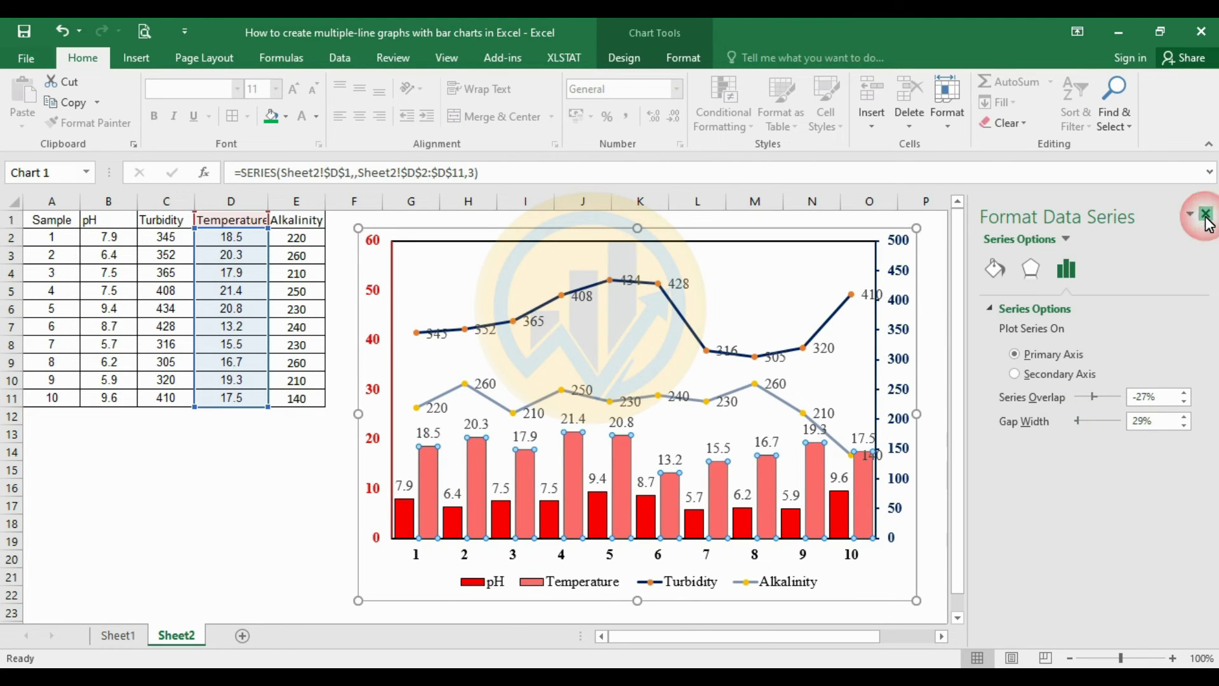
click(1041, 344)
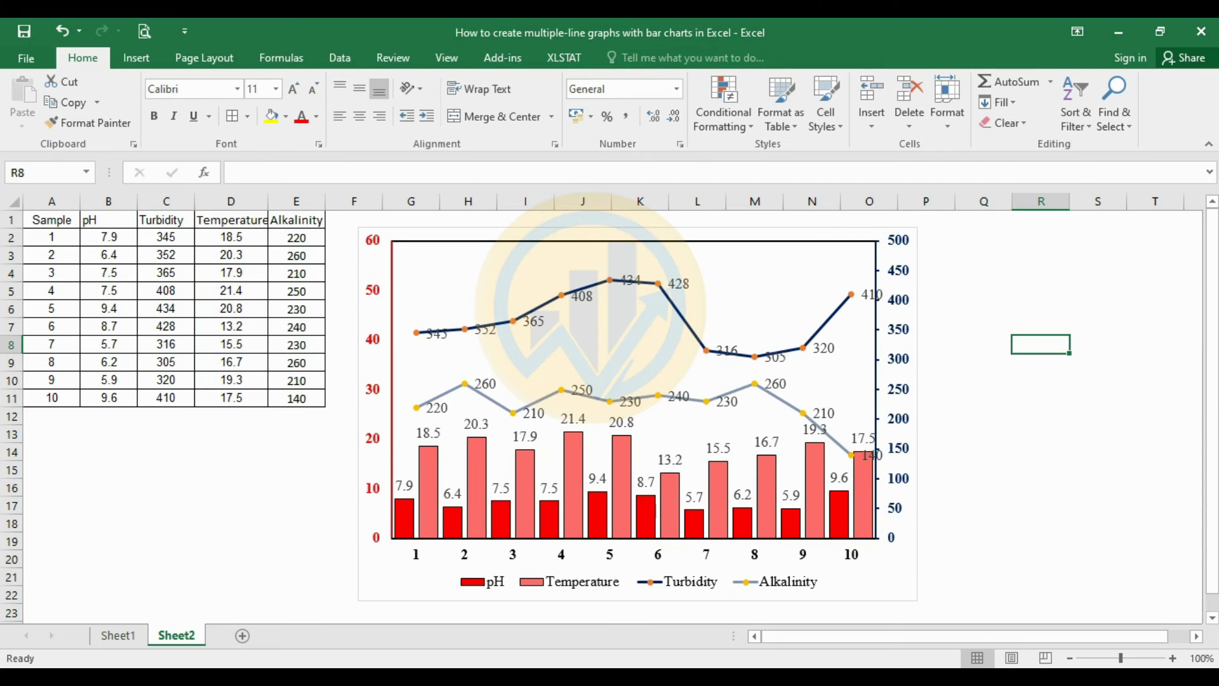
- Move the Turbidity data label of sample 10 off the secondary axis to just above its point
click(868, 294)
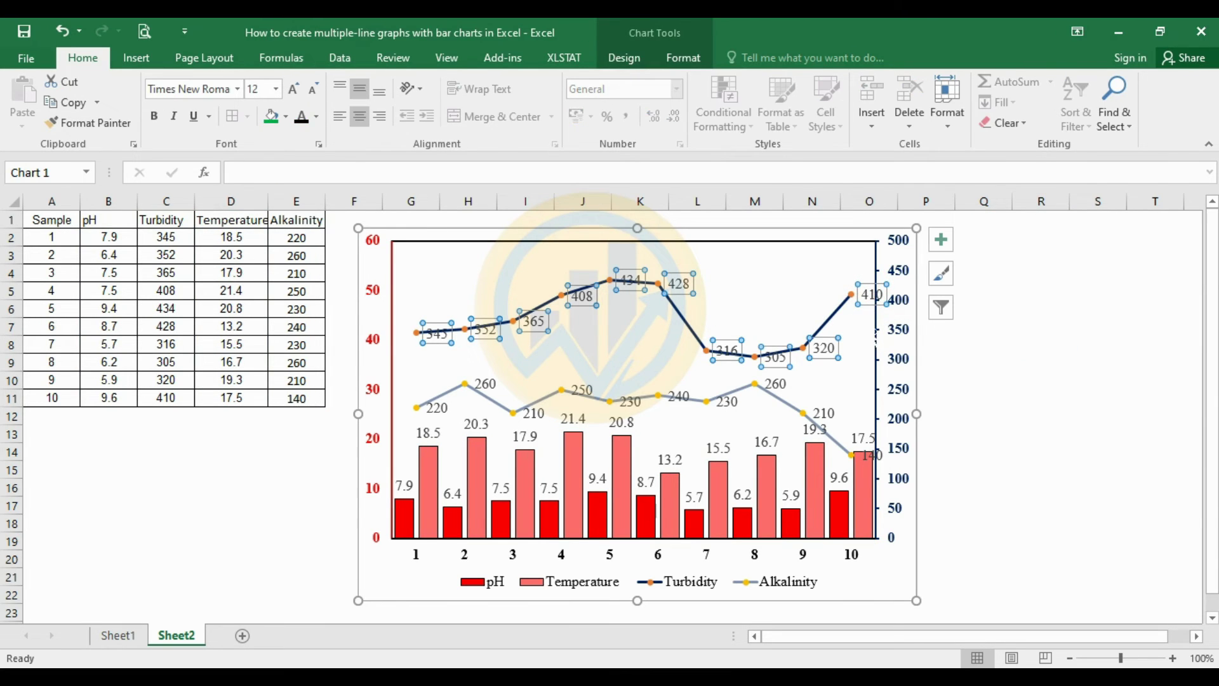
click(875, 335)
click(872, 293)
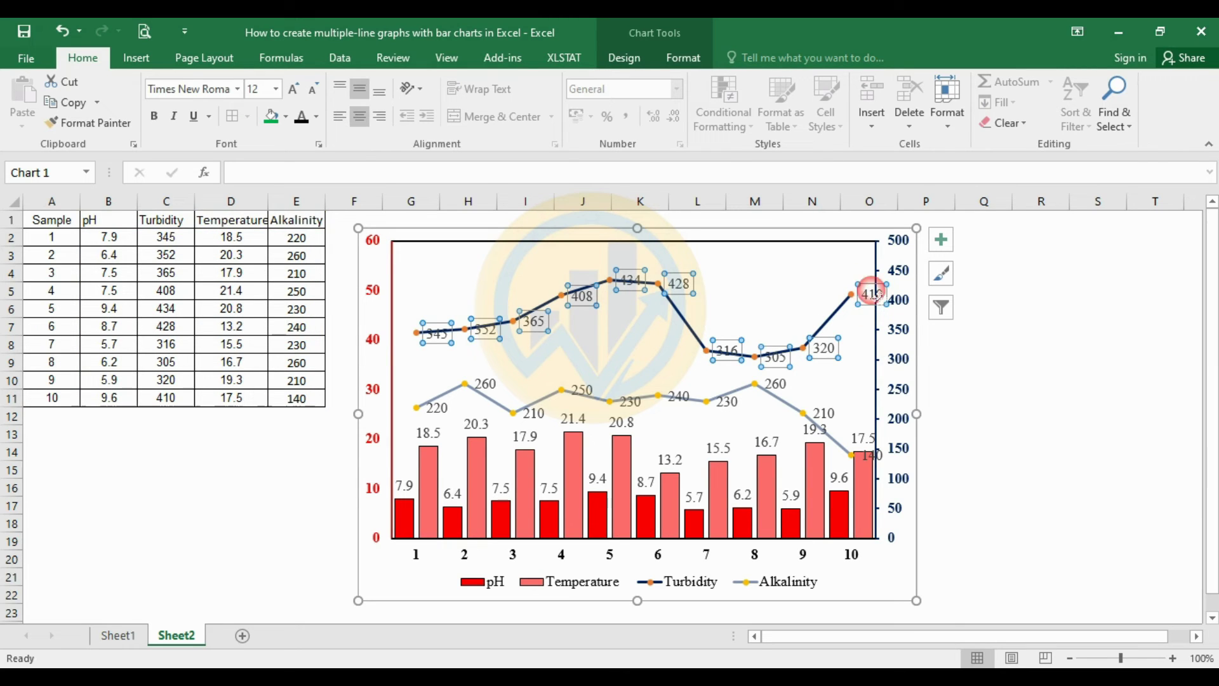
mouse_move(875, 295)
mouse_down()
mouse_move(857, 281)
mouse_move(875, 282)
mouse_up()
click(867, 429)
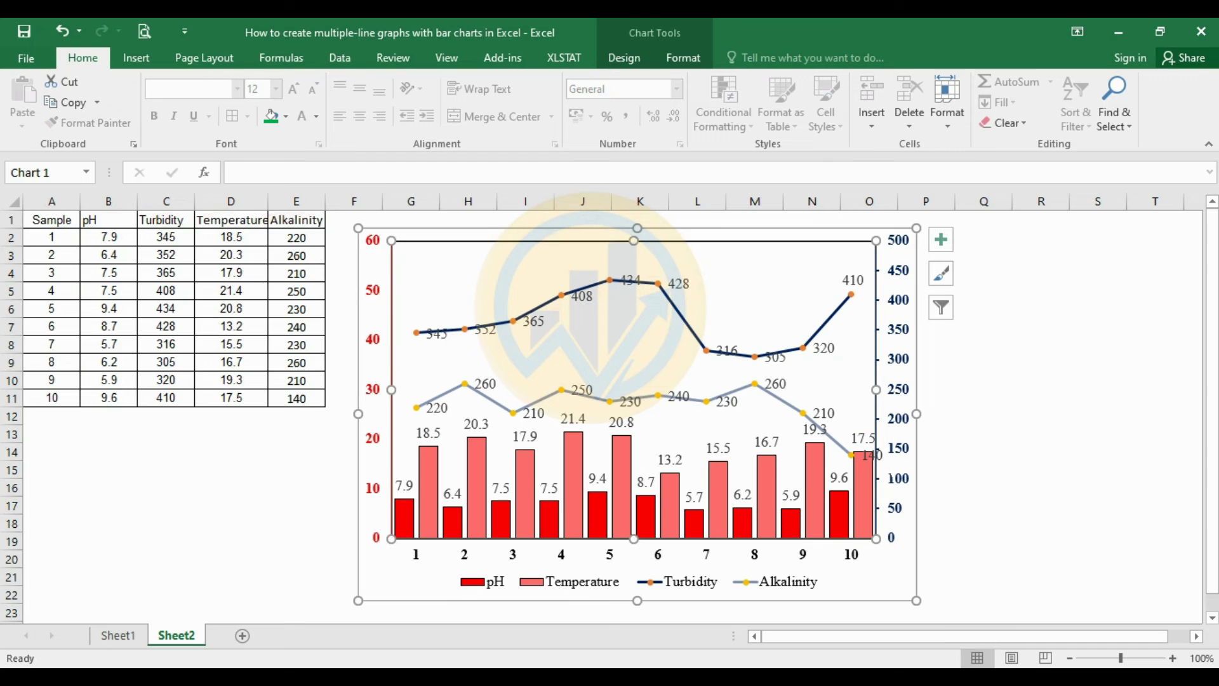
click(874, 470)
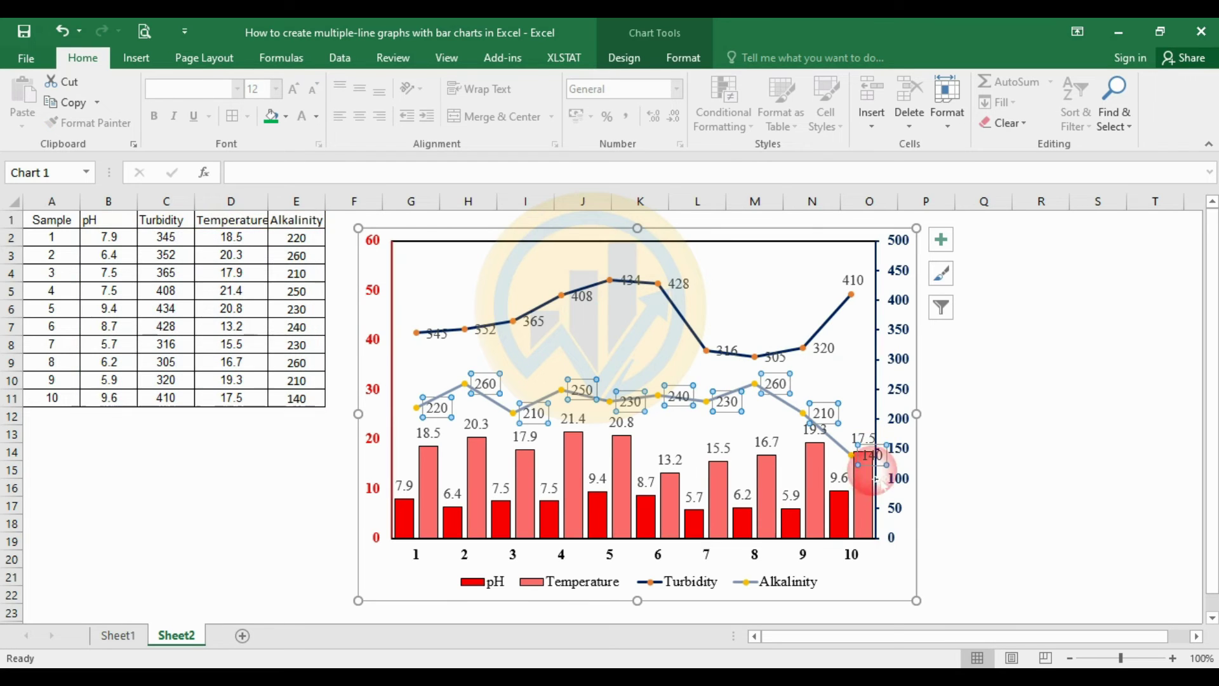
click(1021, 414)
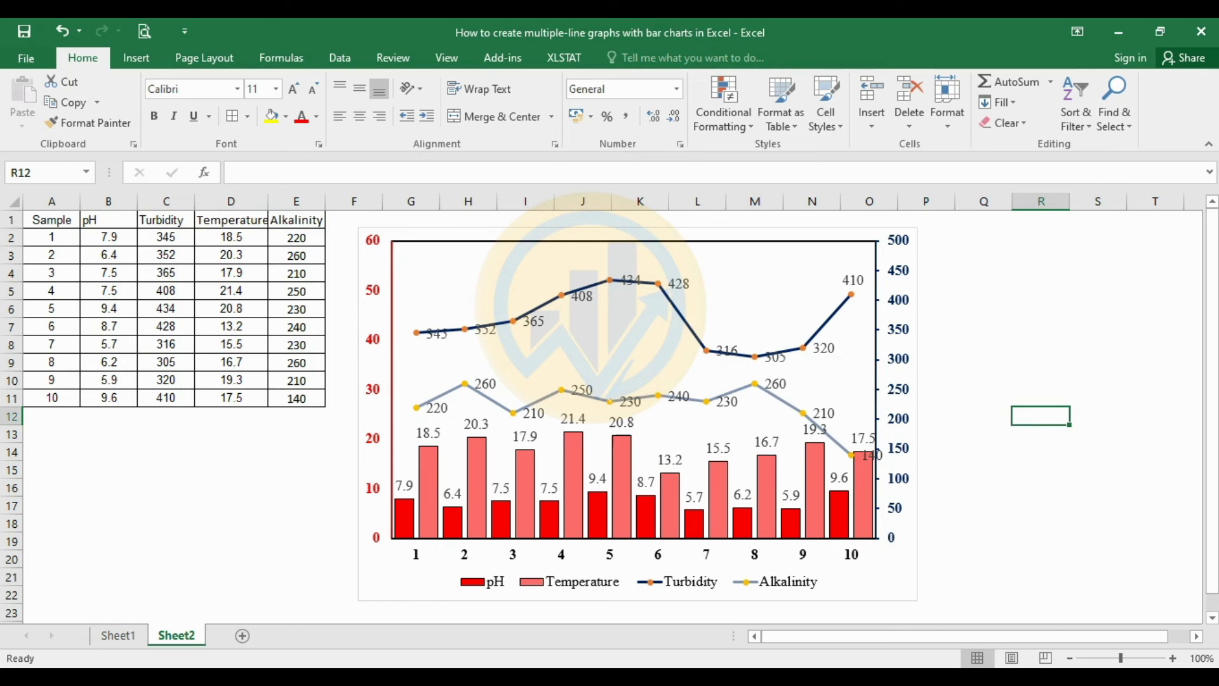
- Change the font color of the Turbidity, Alkalinity, Temperature and pH data labels to black
click(580, 296)
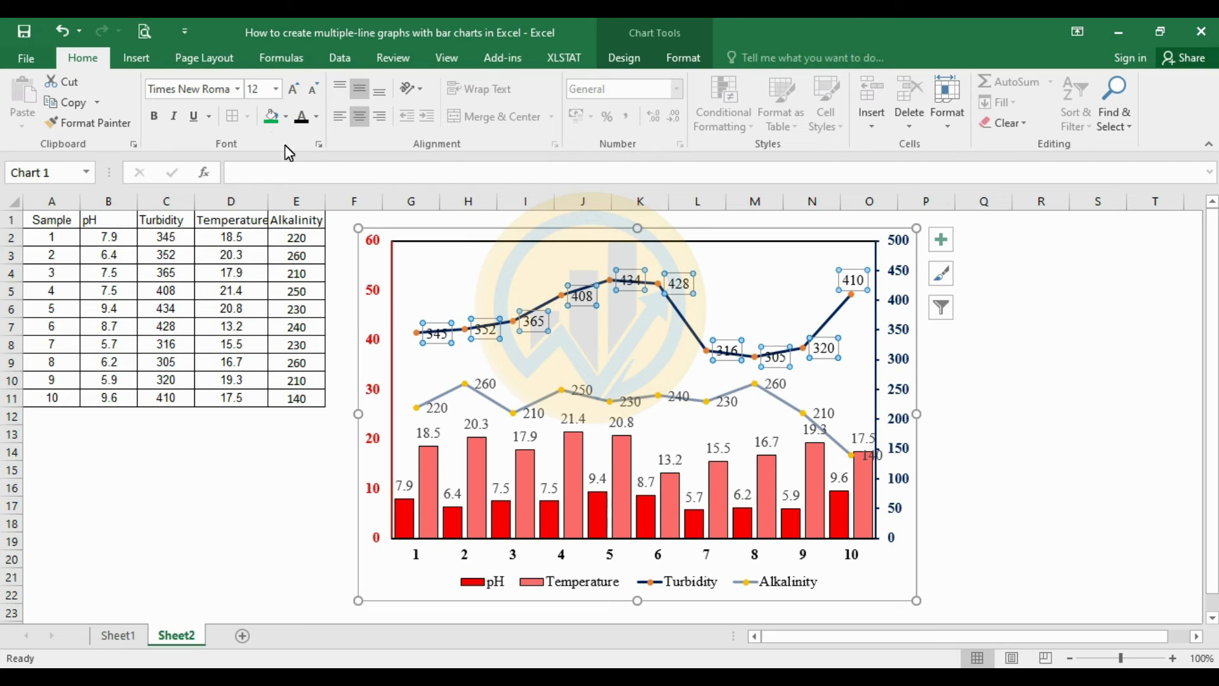
click(489, 384)
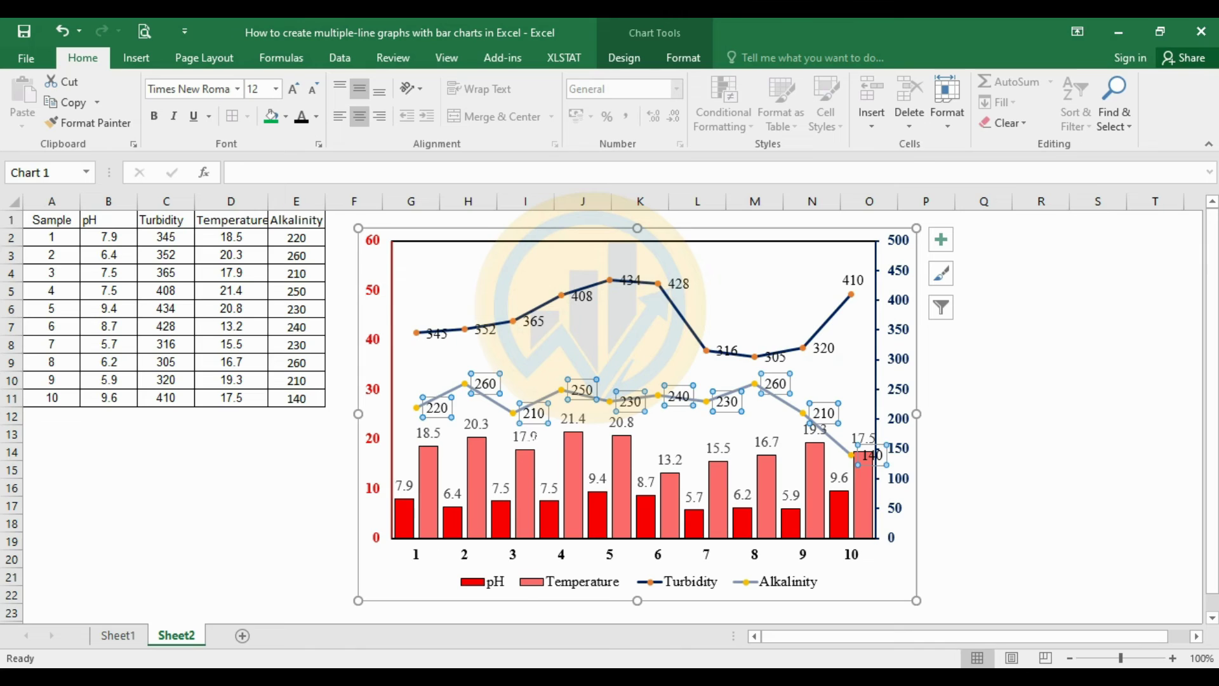
click(524, 436)
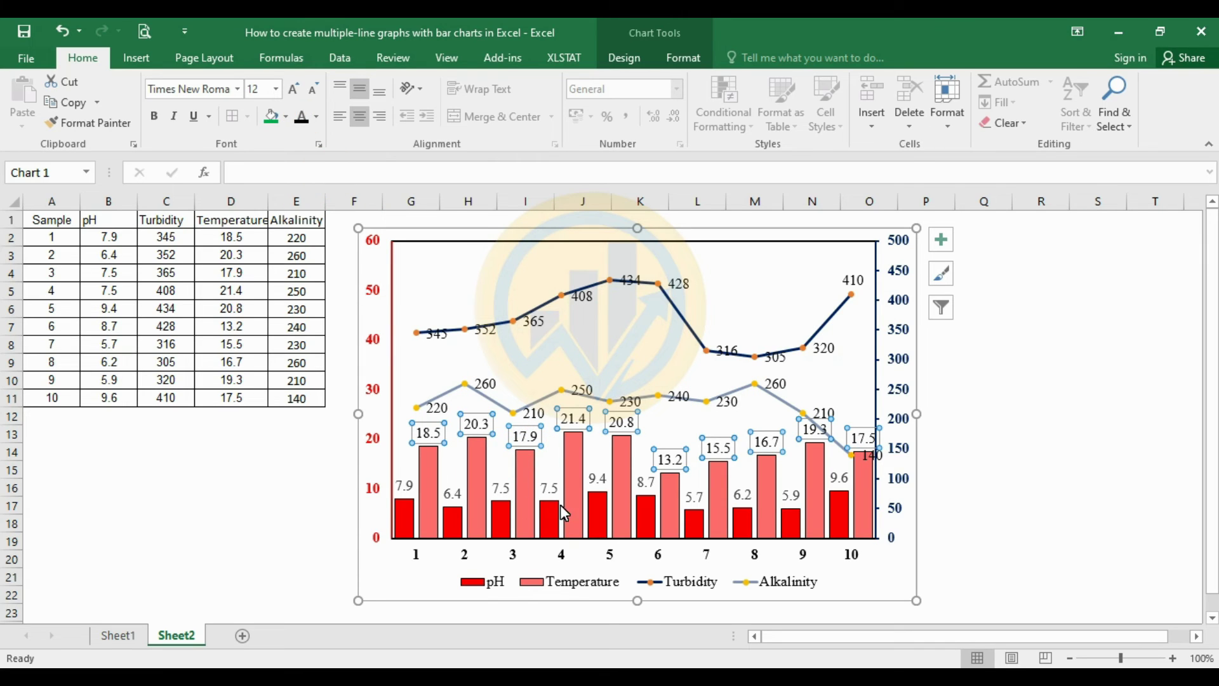
click(550, 488)
click(296, 119)
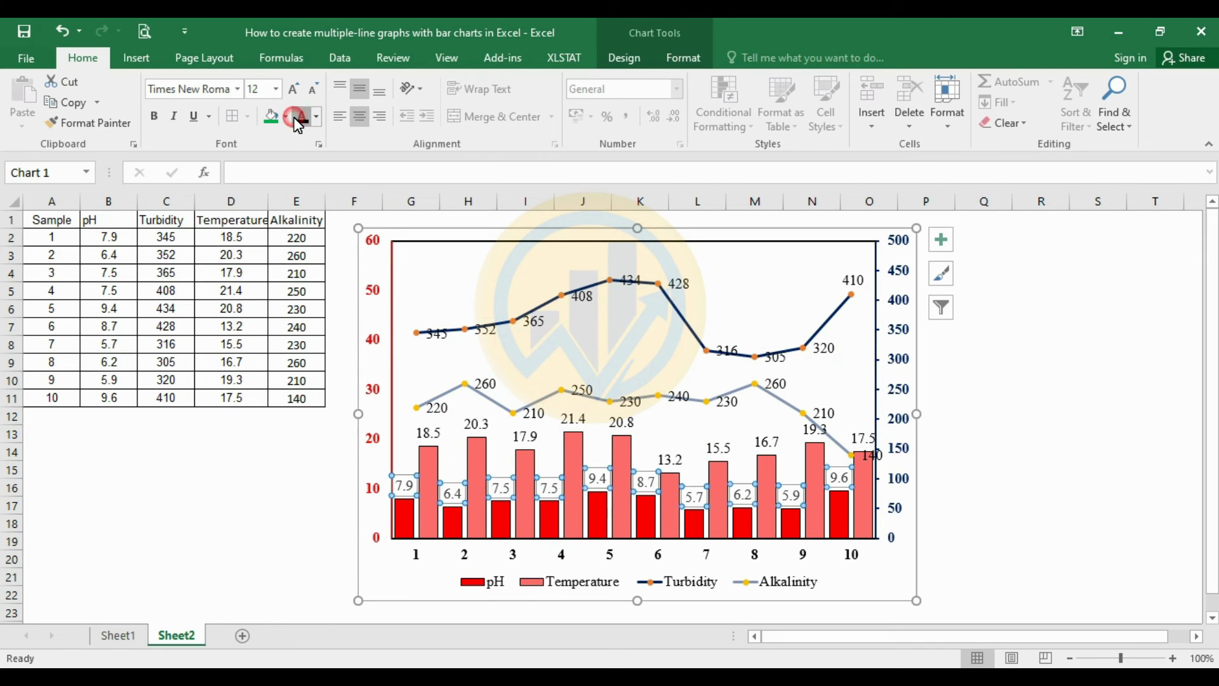
- Reduce the font size of the pH and Temperature data labels to 10
click(312, 92)
click(312, 92)
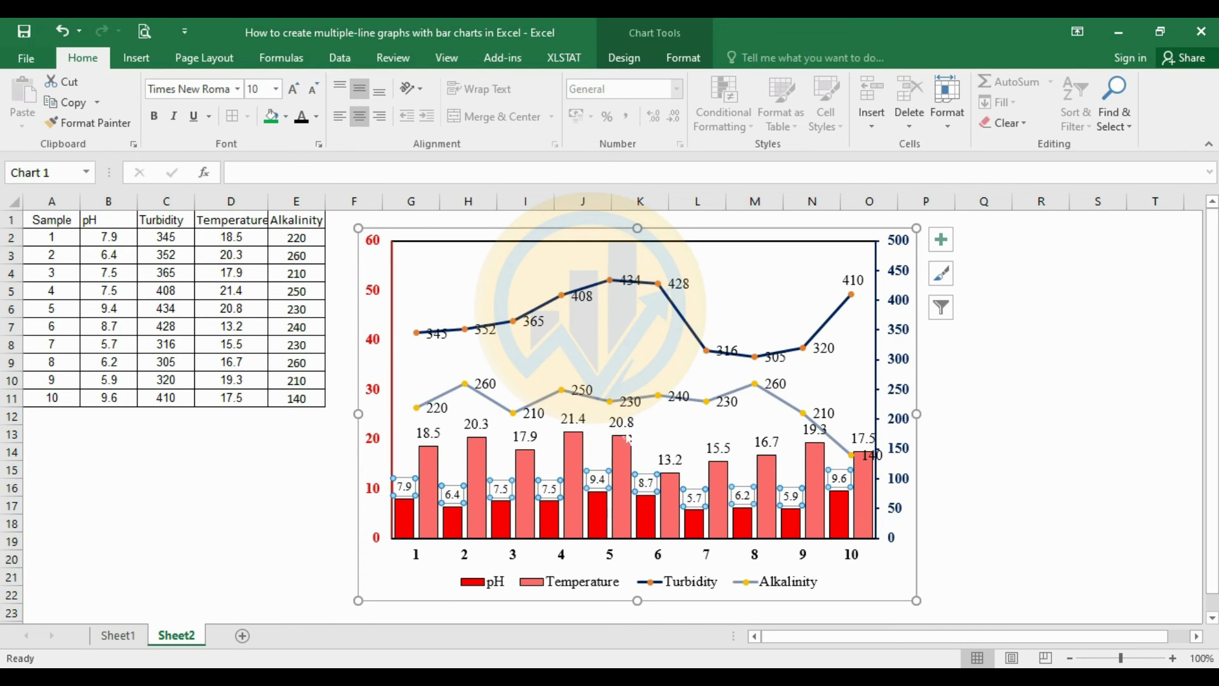
click(620, 433)
click(275, 89)
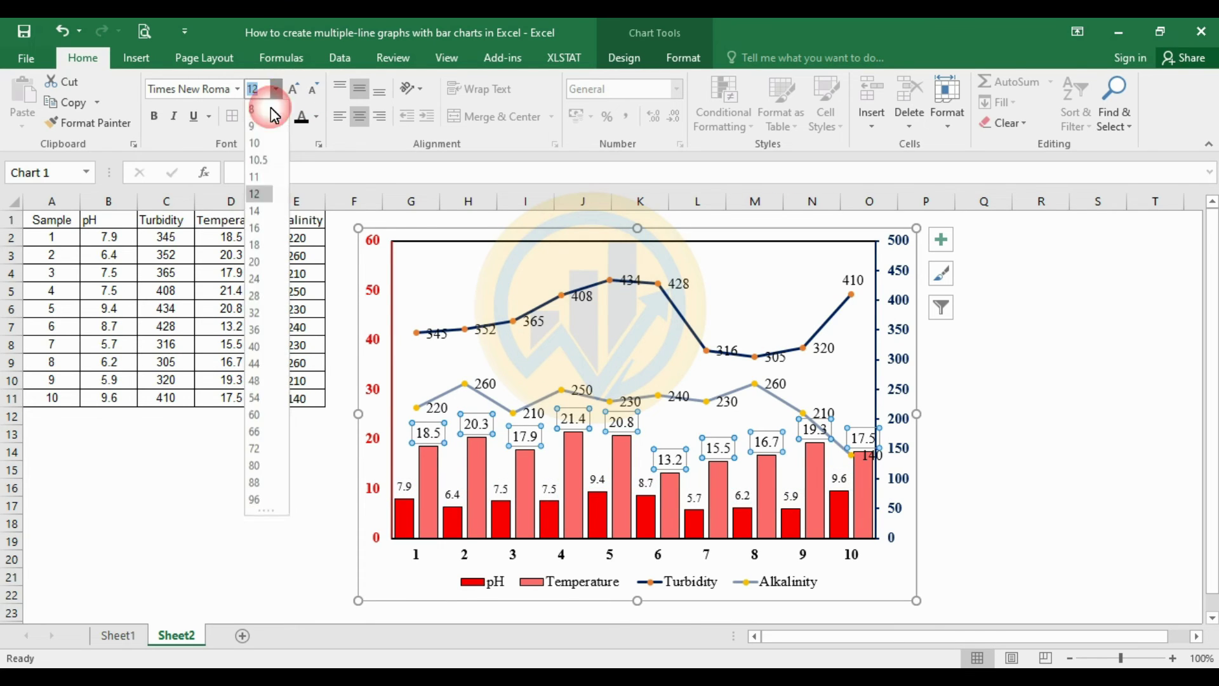
click(255, 143)
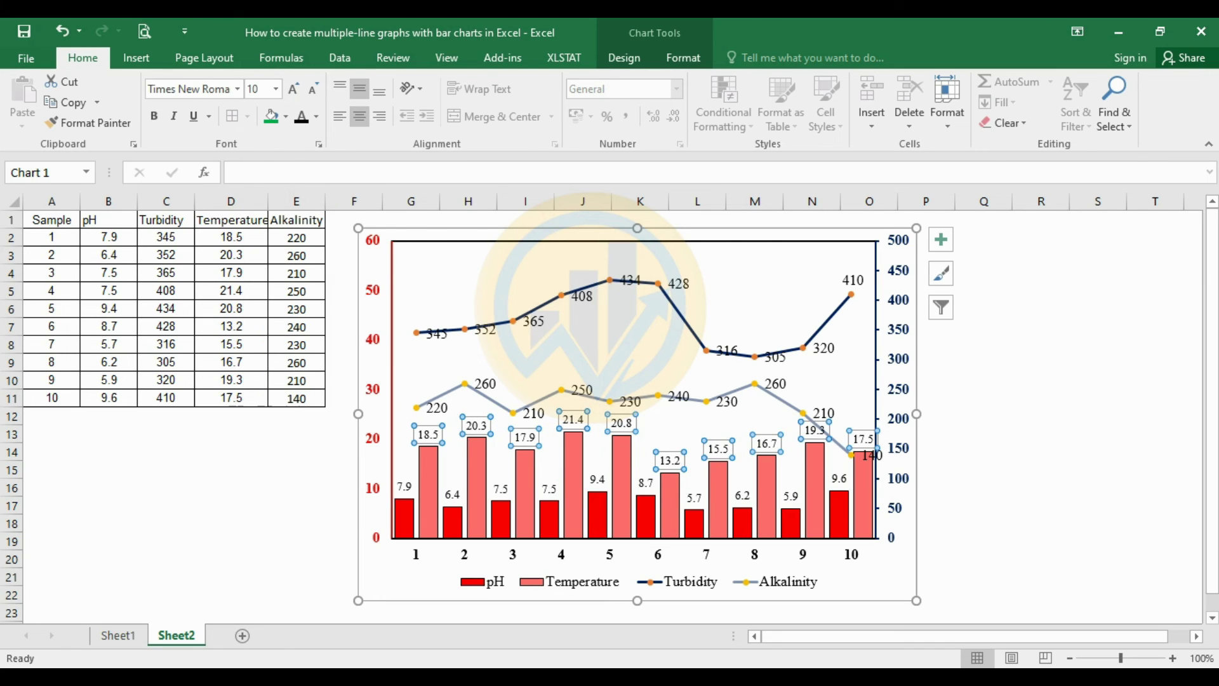
- Reduce the font size of the Turbidity and Alkalinity data labels to 10
click(529, 334)
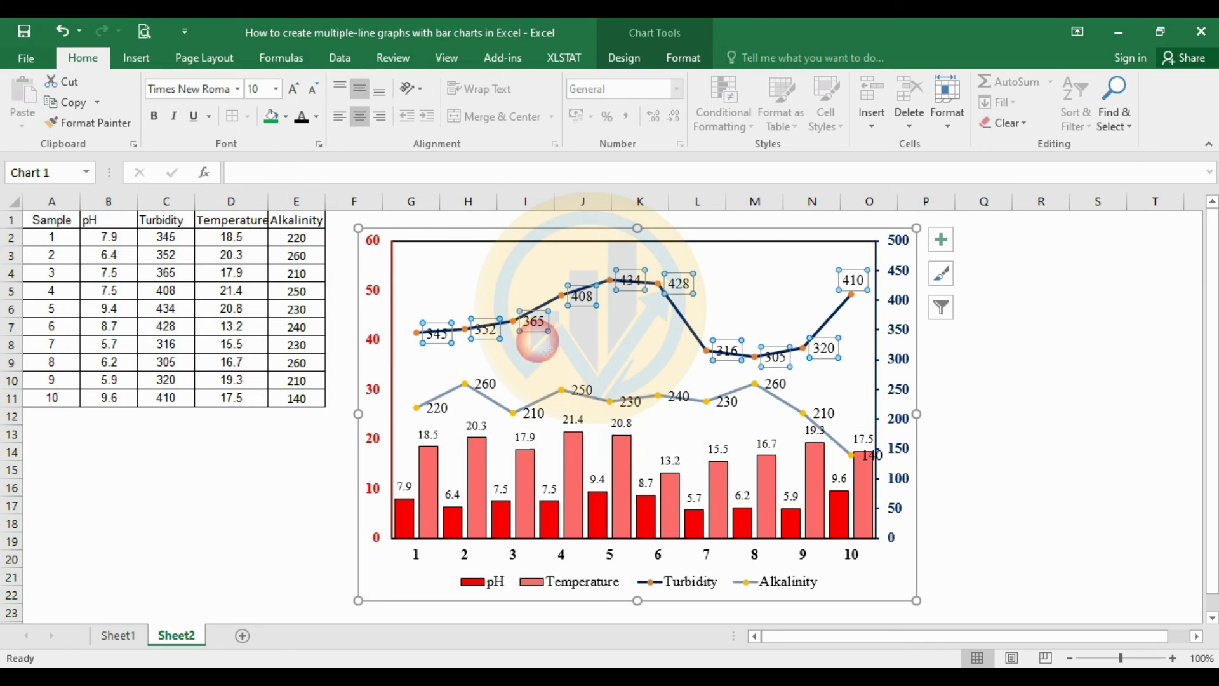
click(277, 90)
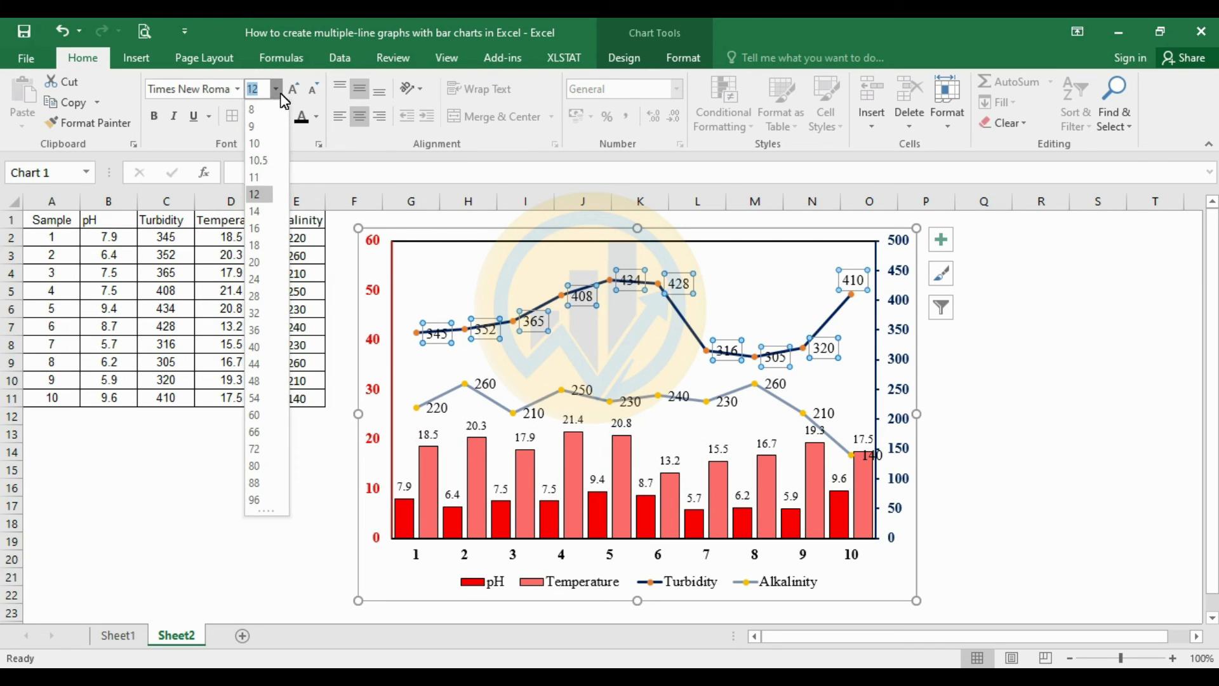
click(264, 145)
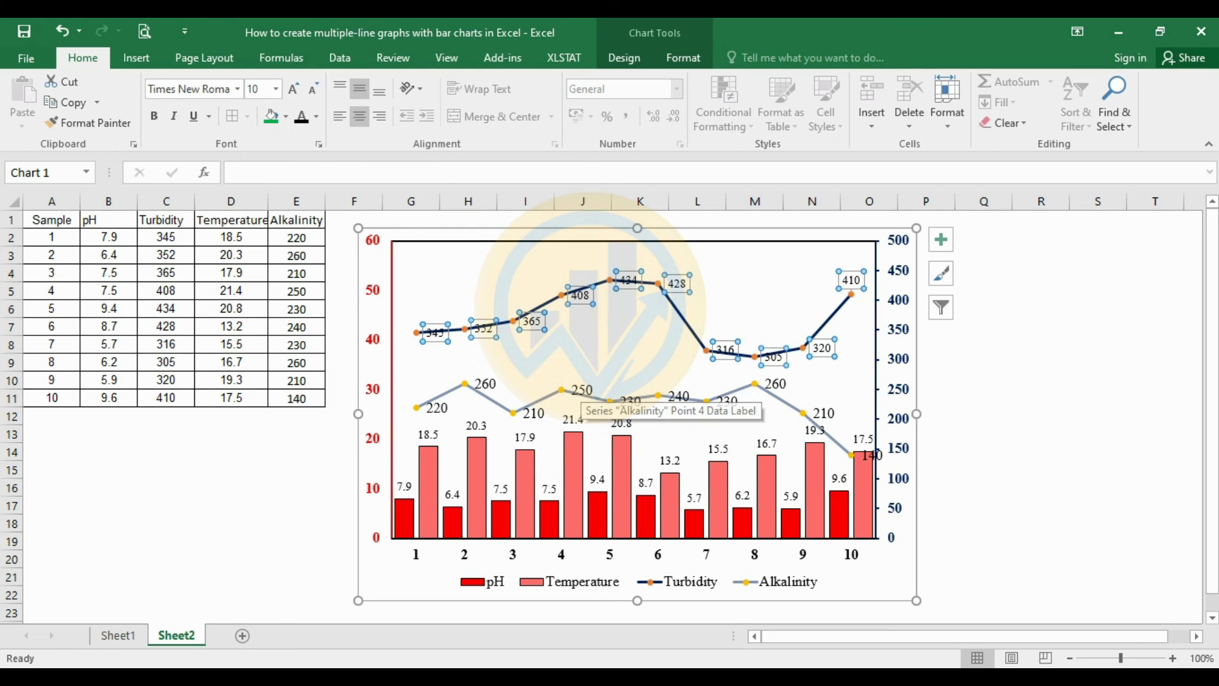
click(581, 392)
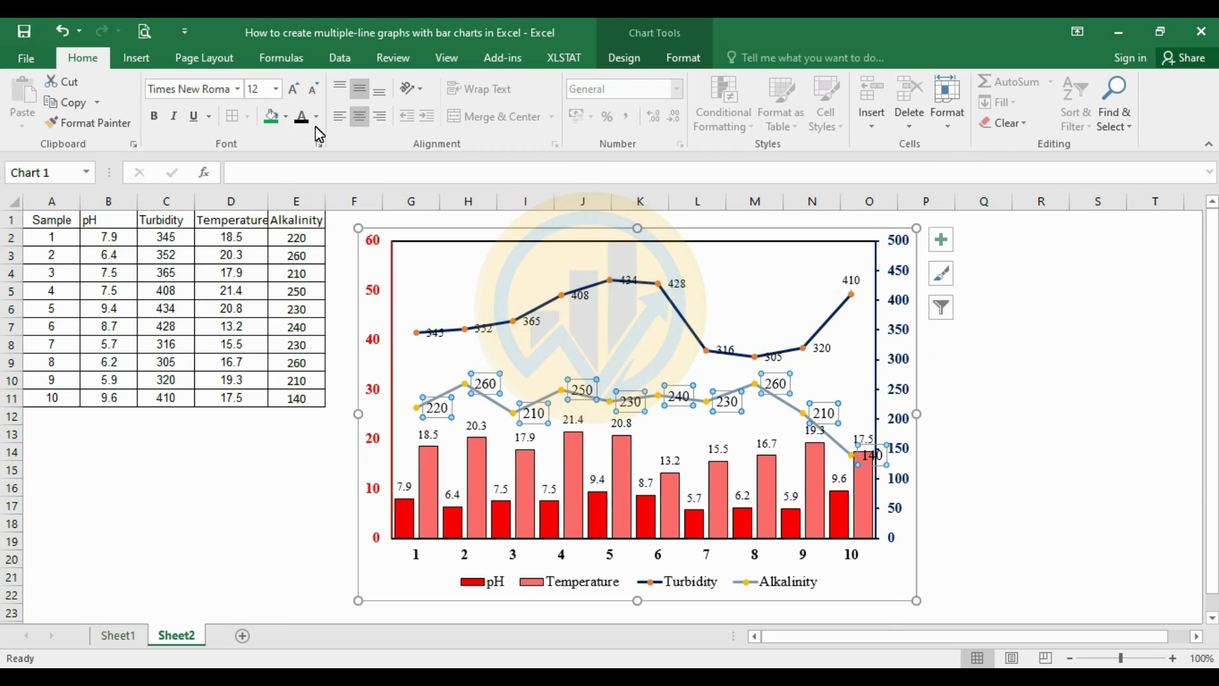
click(276, 88)
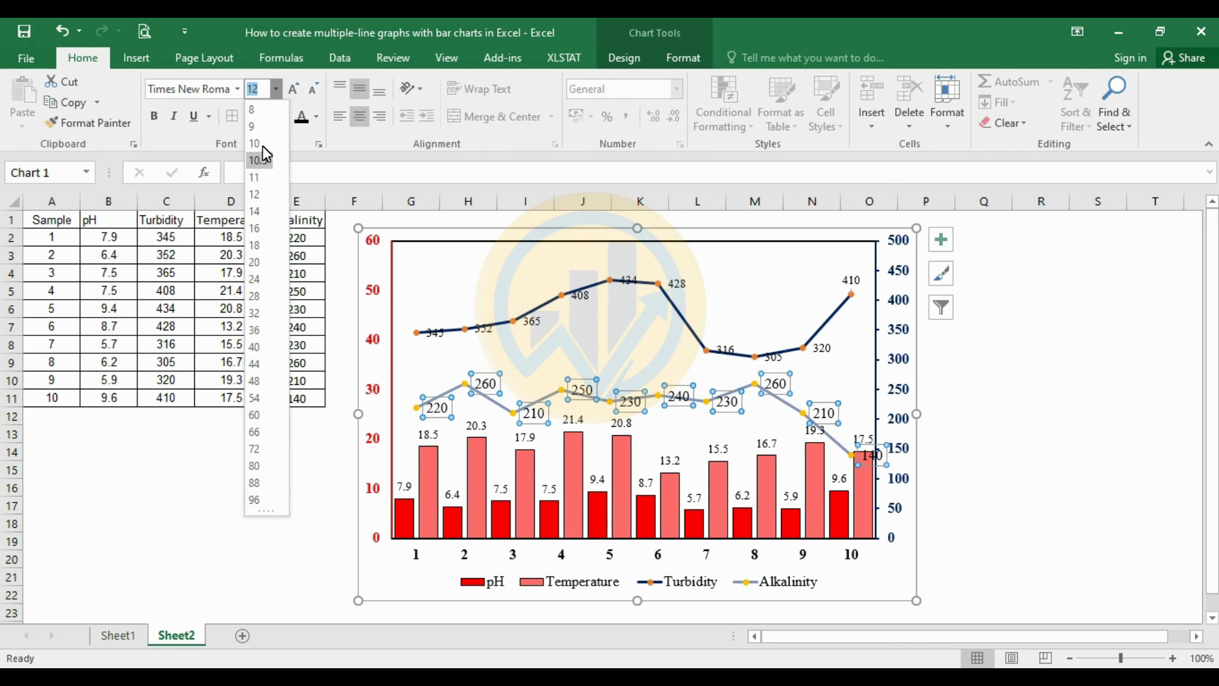
click(262, 143)
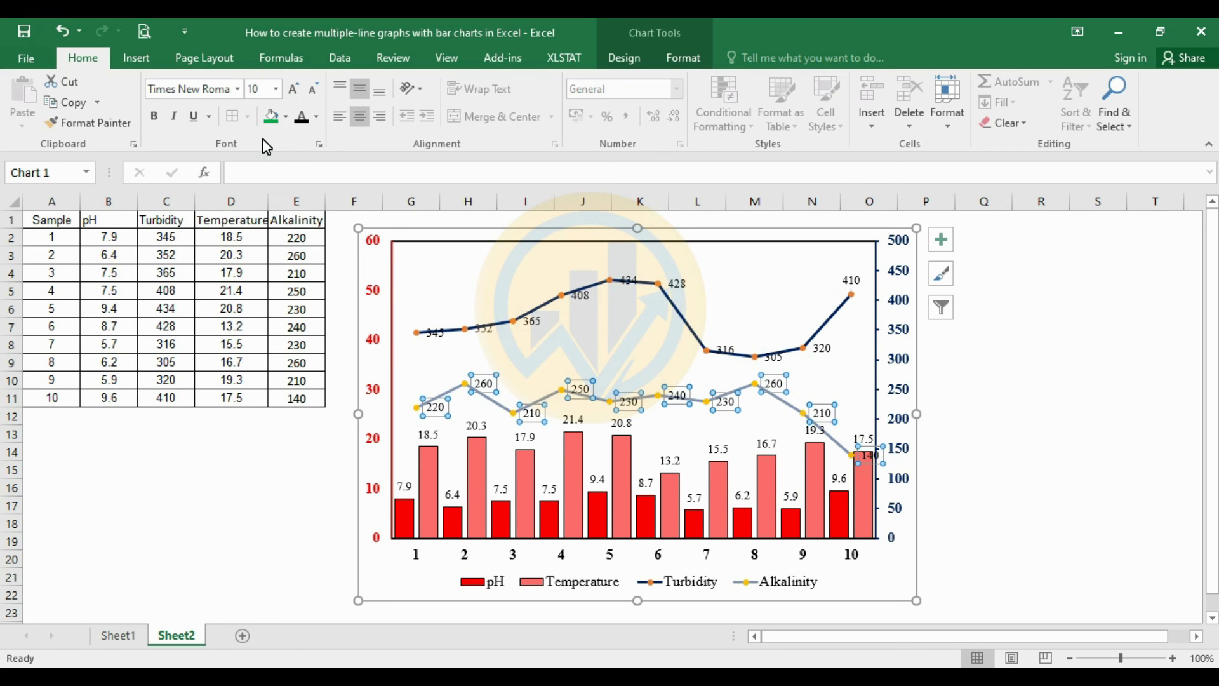
click(1041, 415)
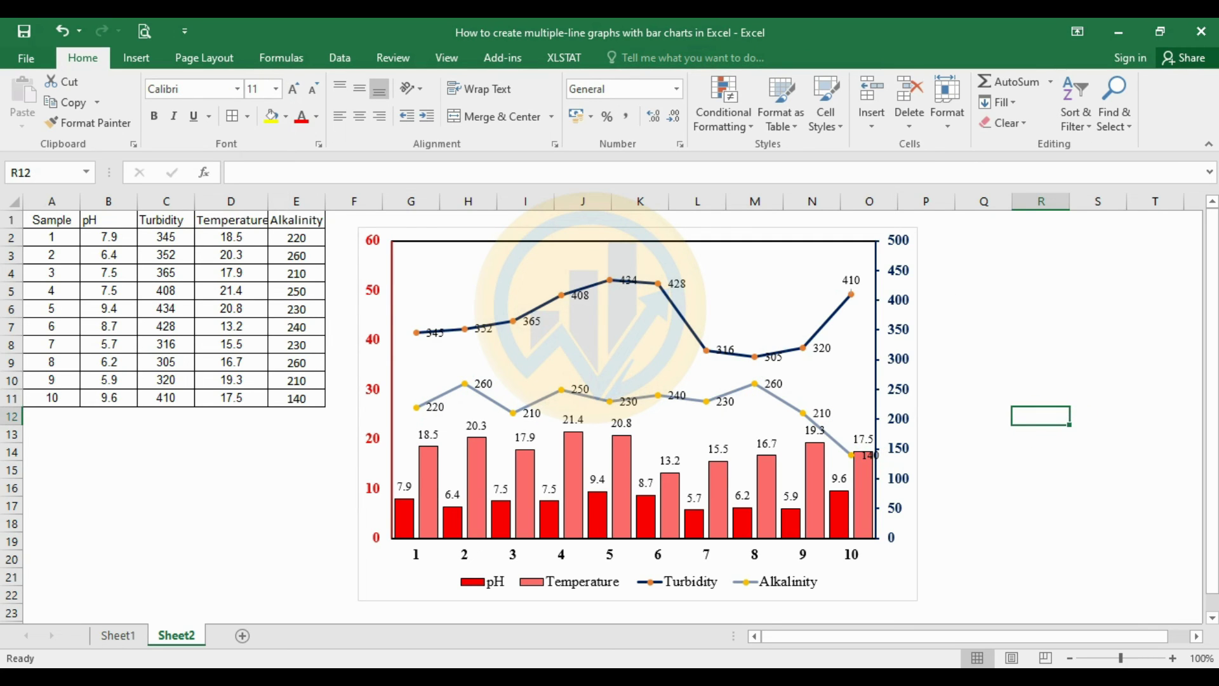
- Move the Turbidity data labels of samples 1 and 2 off the line to just above their points
click(484, 332)
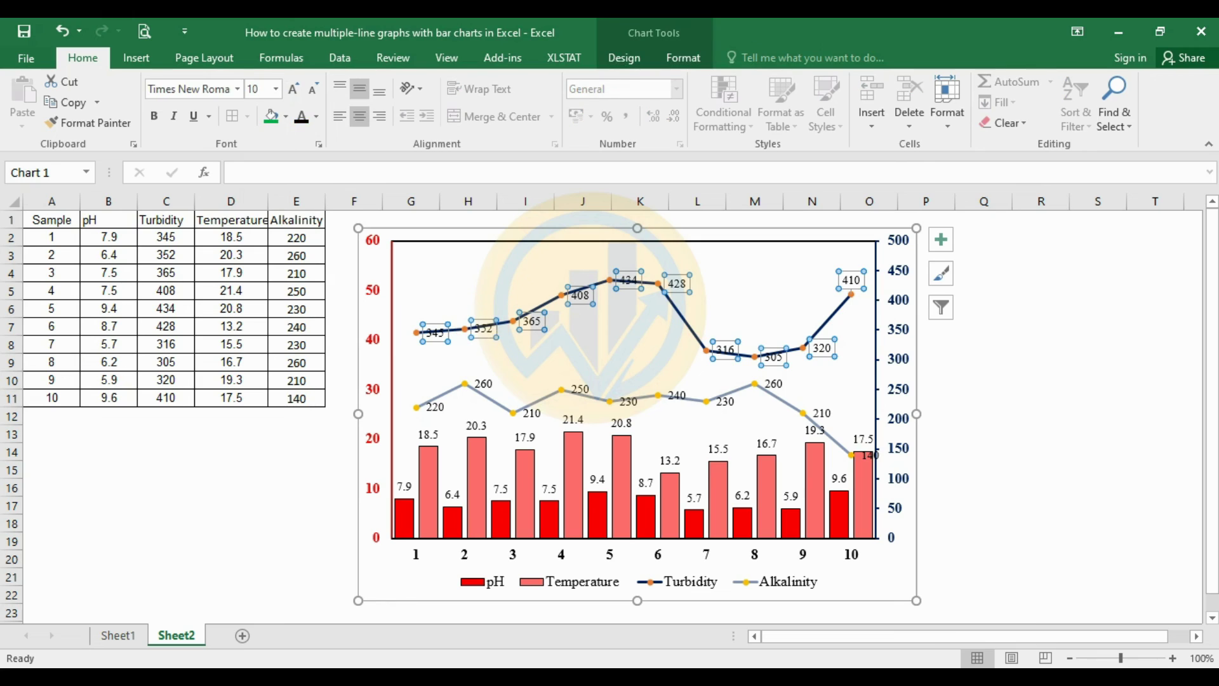
click(483, 329)
click(483, 329)
click(434, 332)
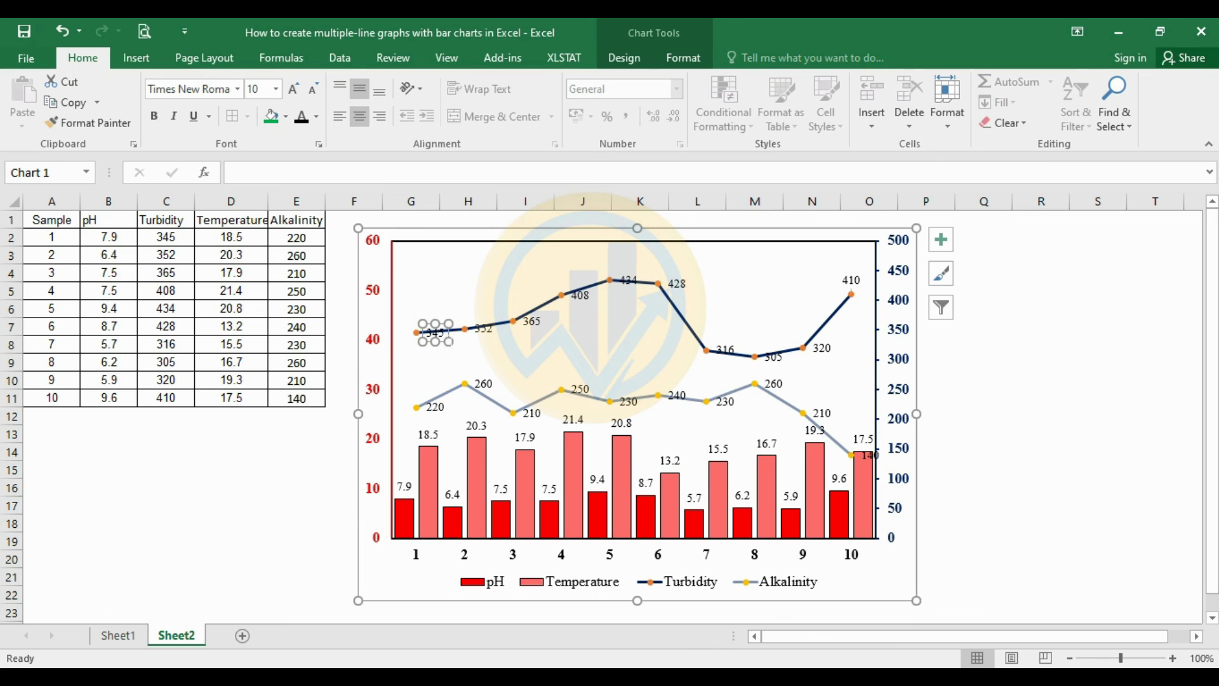
drag(435, 332, 429, 314)
click(484, 326)
drag(484, 328, 478, 314)
click(483, 330)
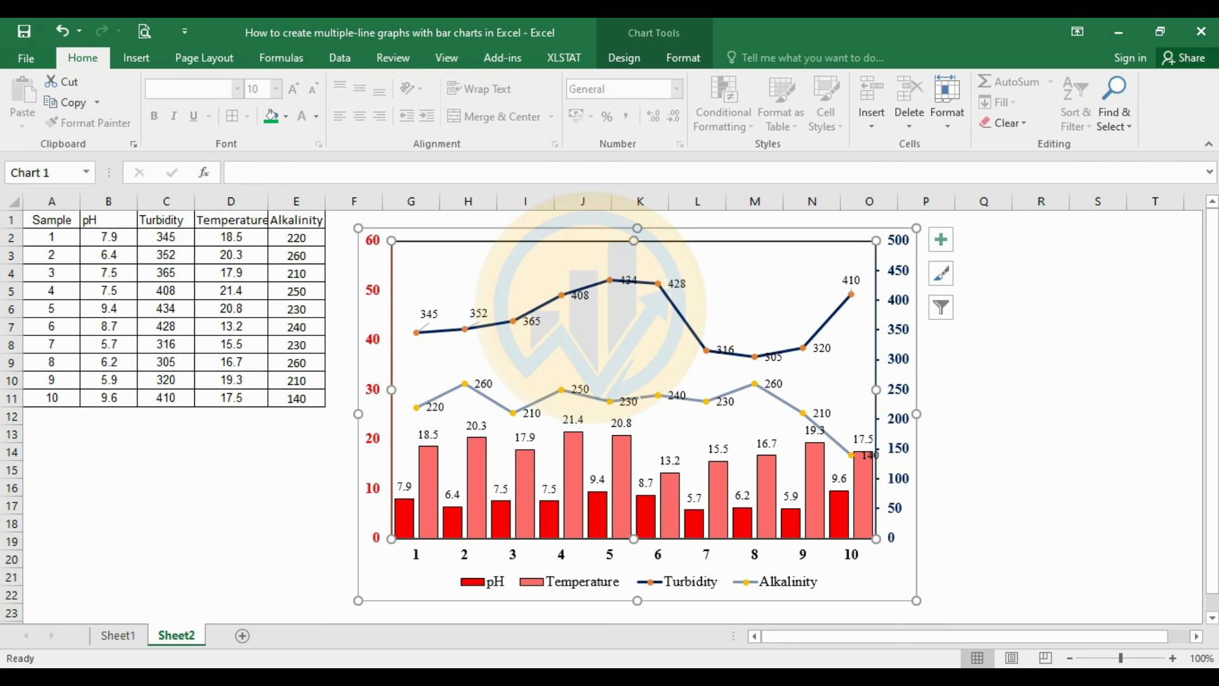